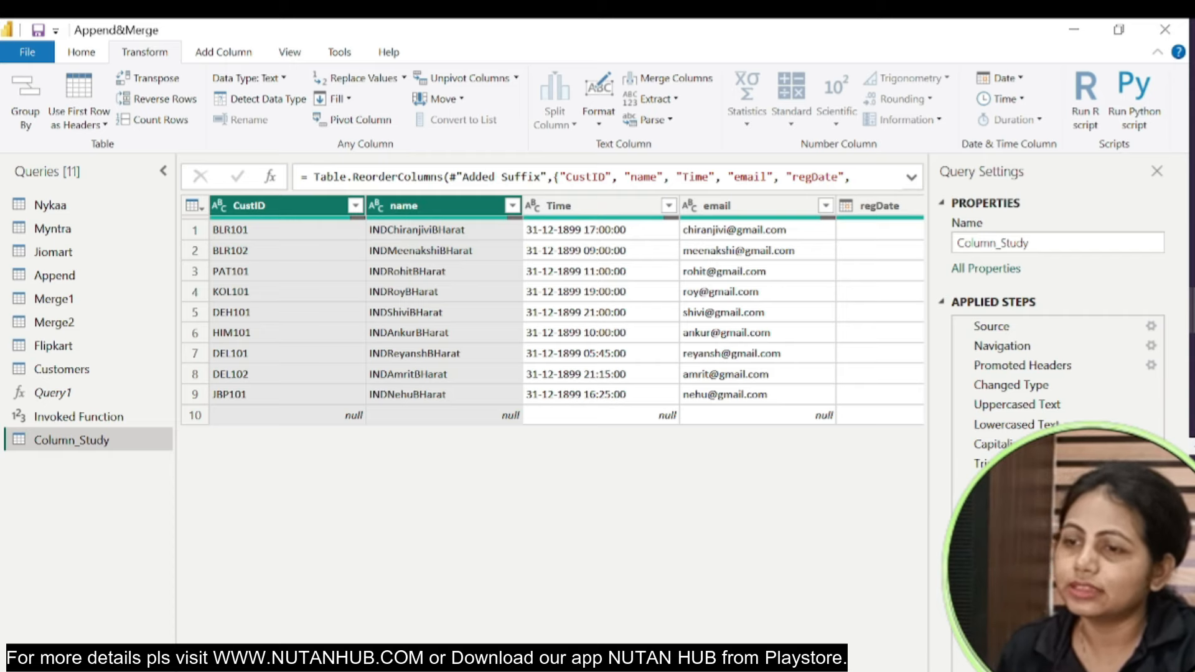
Select the Bonus_Amt column and examine its available statistics, standard, scientific, trigonometry, rounding and information operations.
scroll(566, 308, "right", 4)
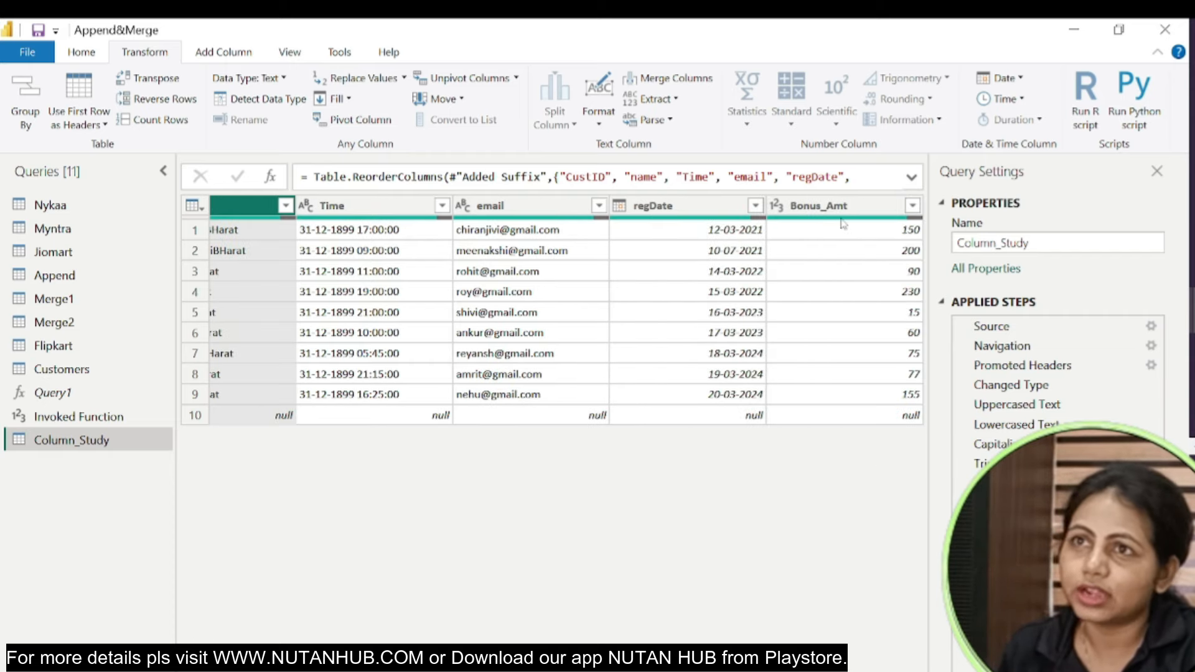
left_click(852, 210)
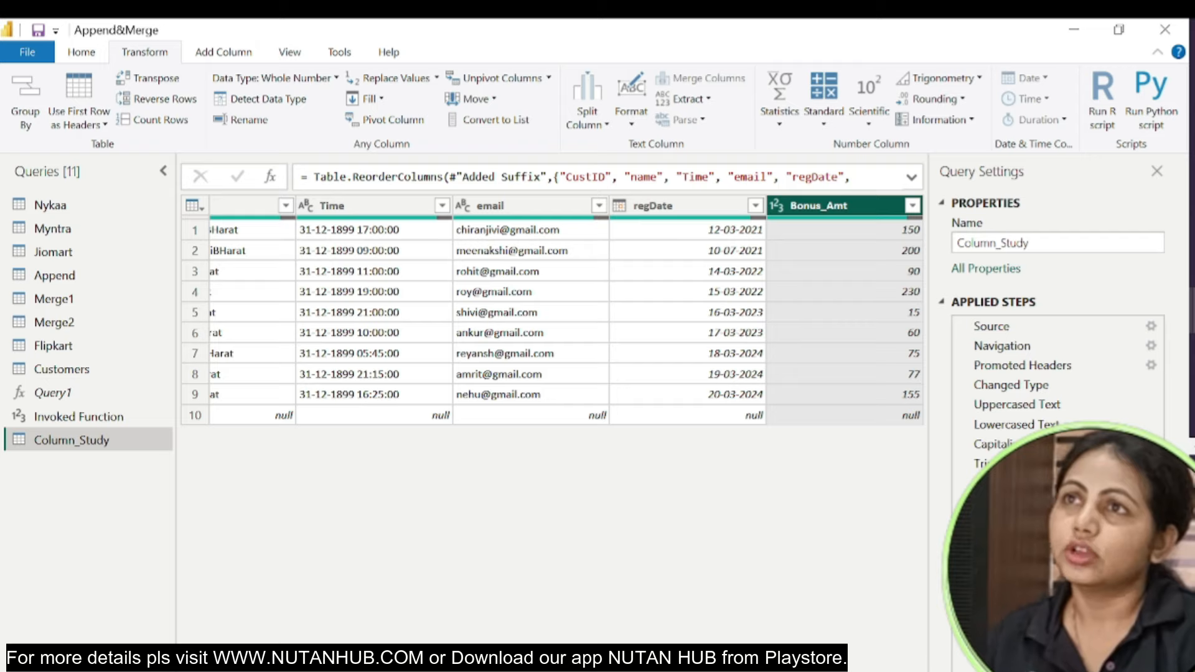
left_click(779, 127)
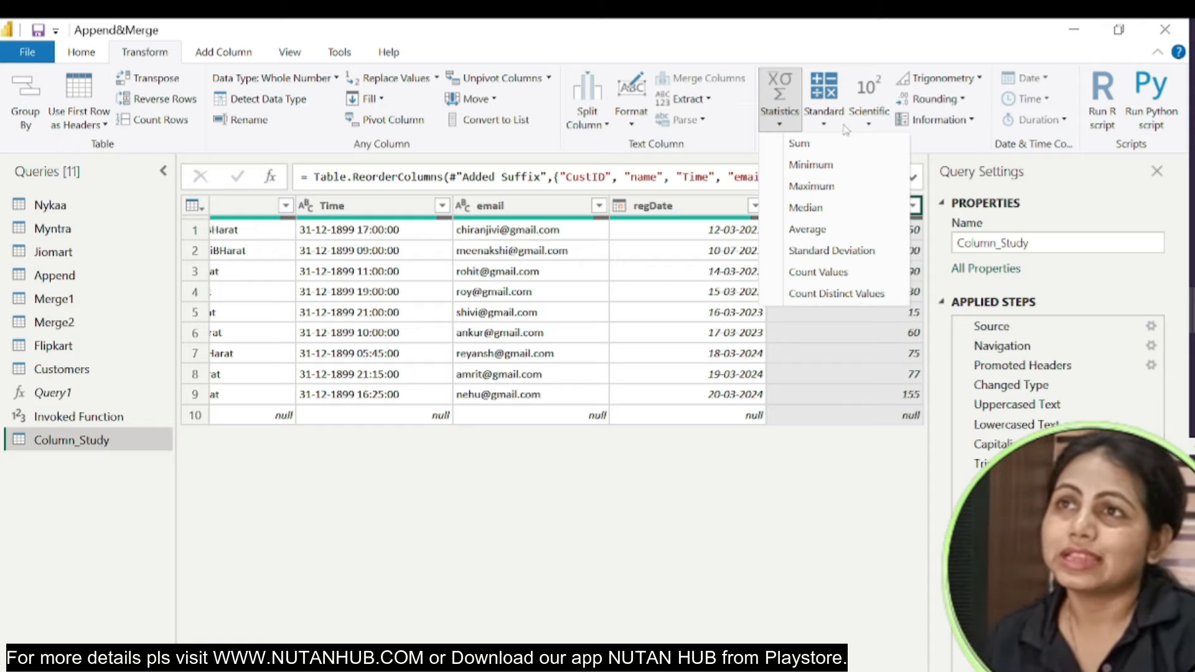
left_click(823, 118)
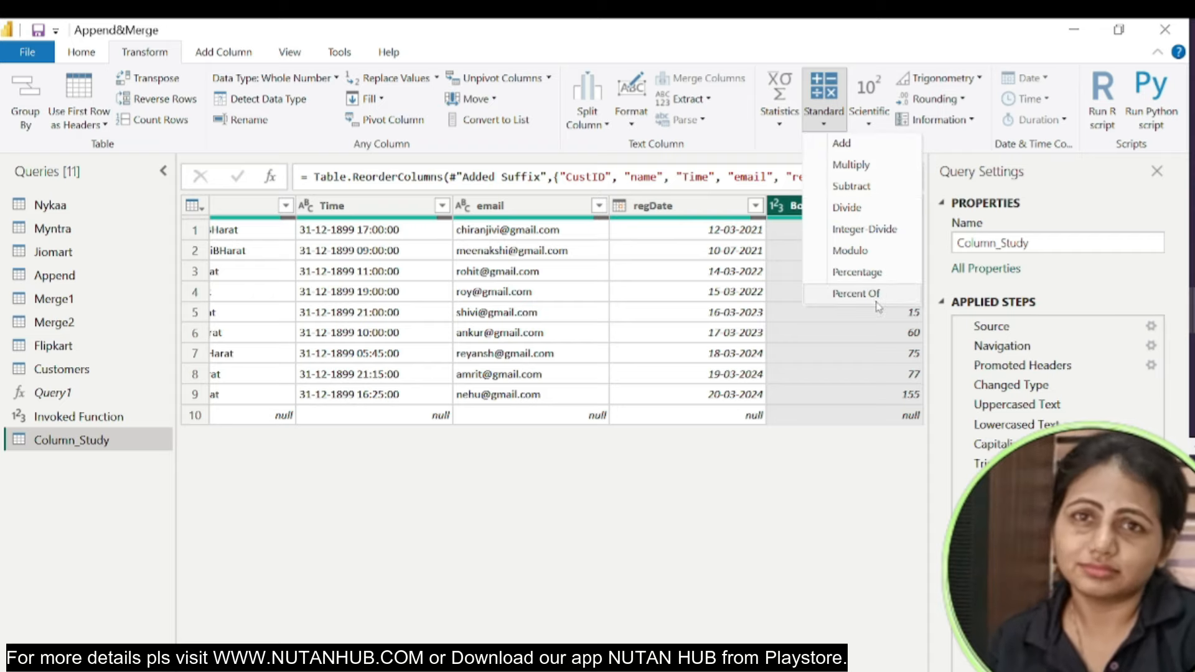
left_click(866, 124)
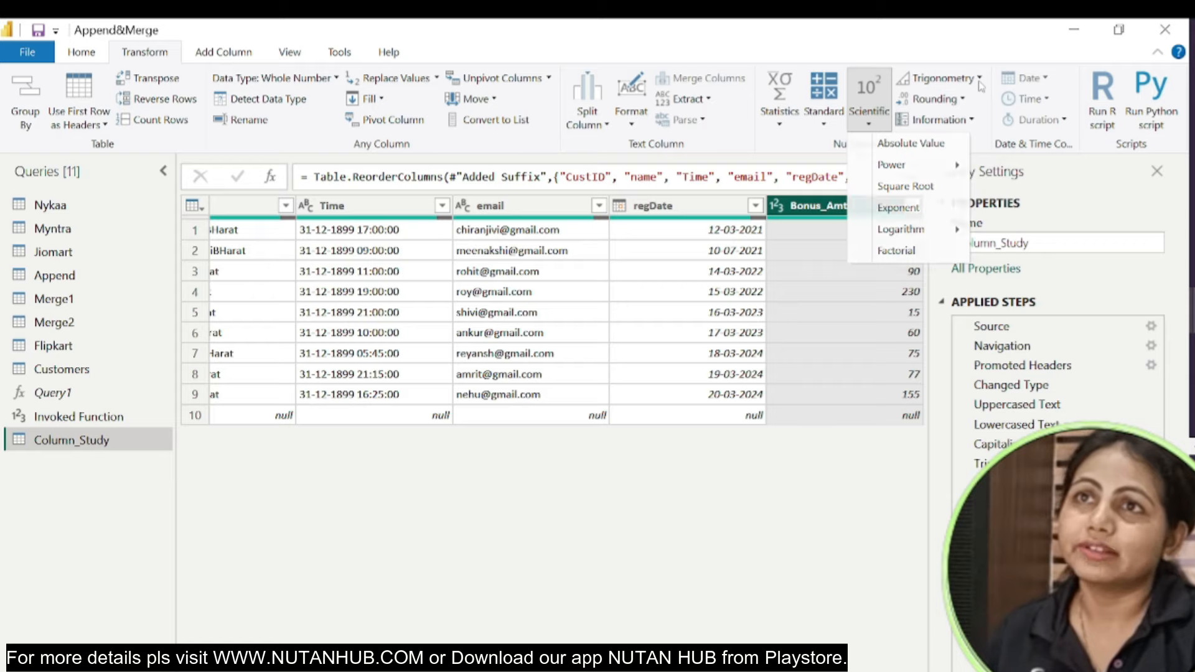
left_click(980, 81)
left_click(963, 100)
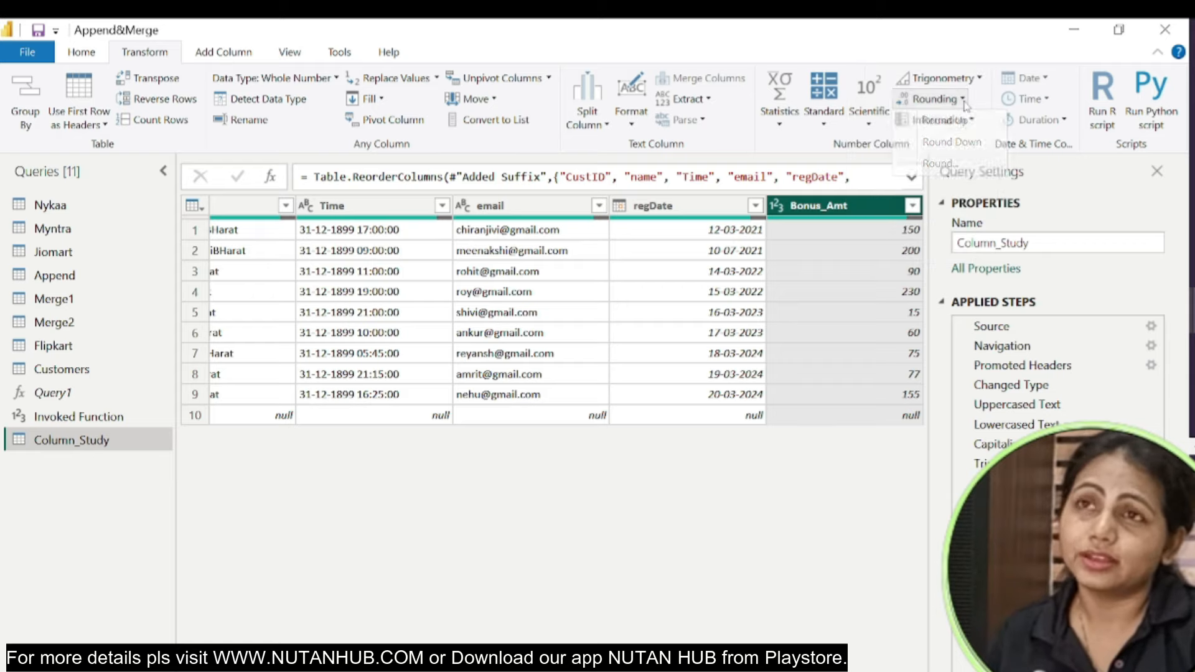
left_click(971, 120)
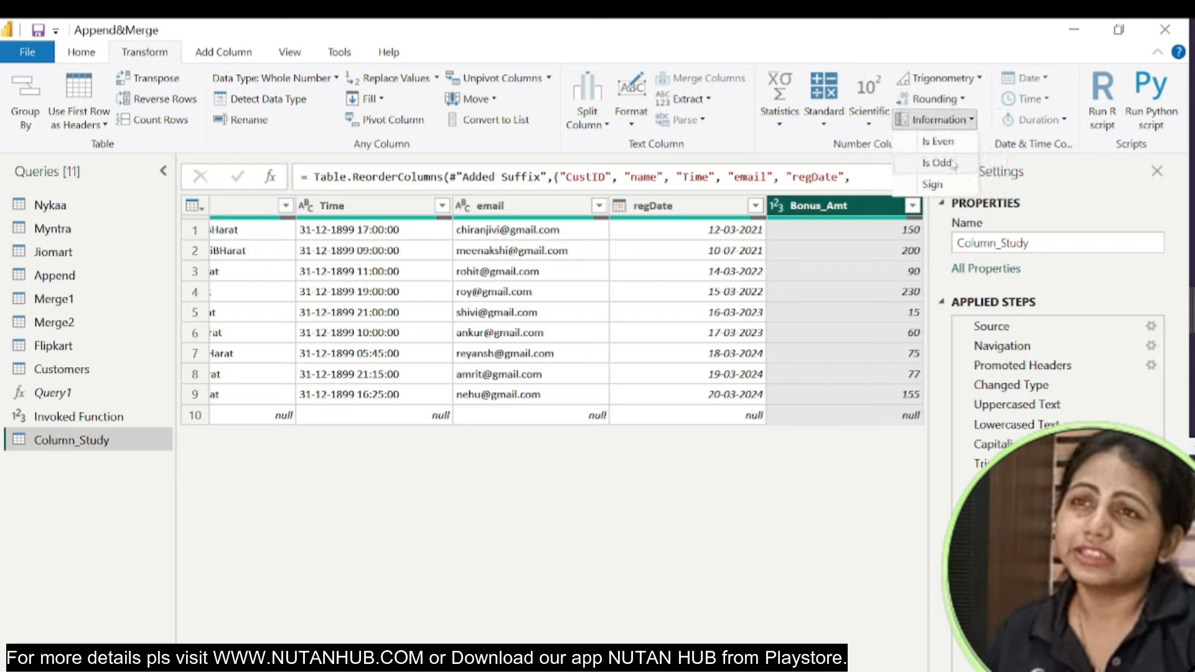
left_click(971, 121)
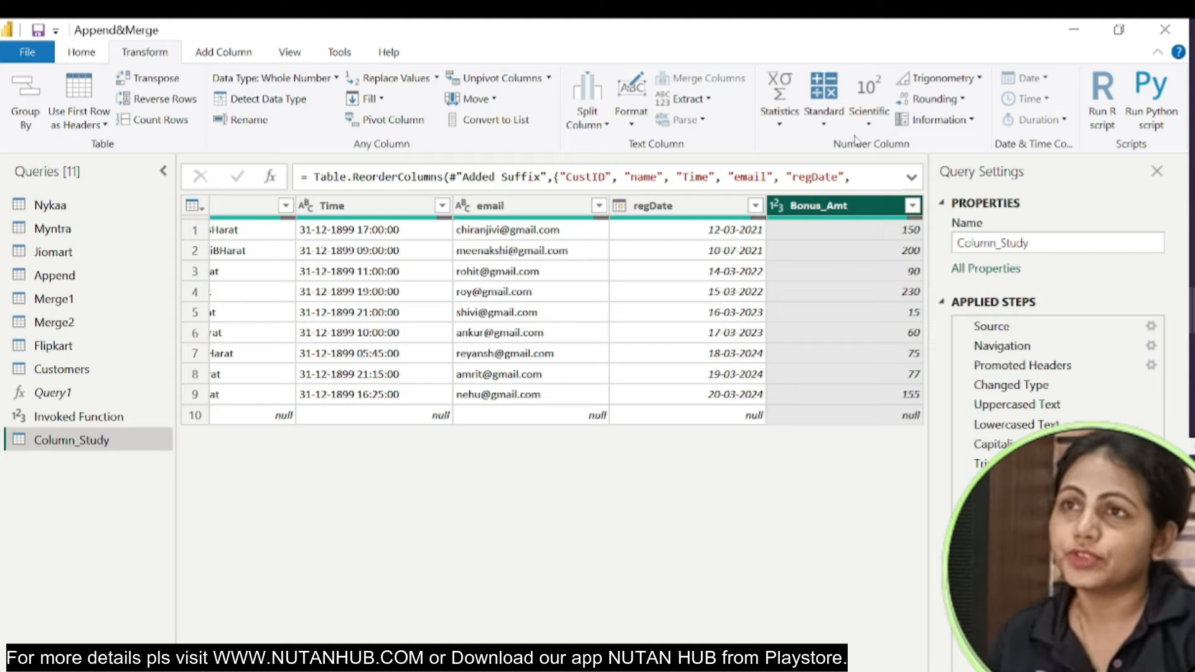
Calculate the minimum of the Bonus_Amt column and delete the resulting applied step.
left_click(779, 115)
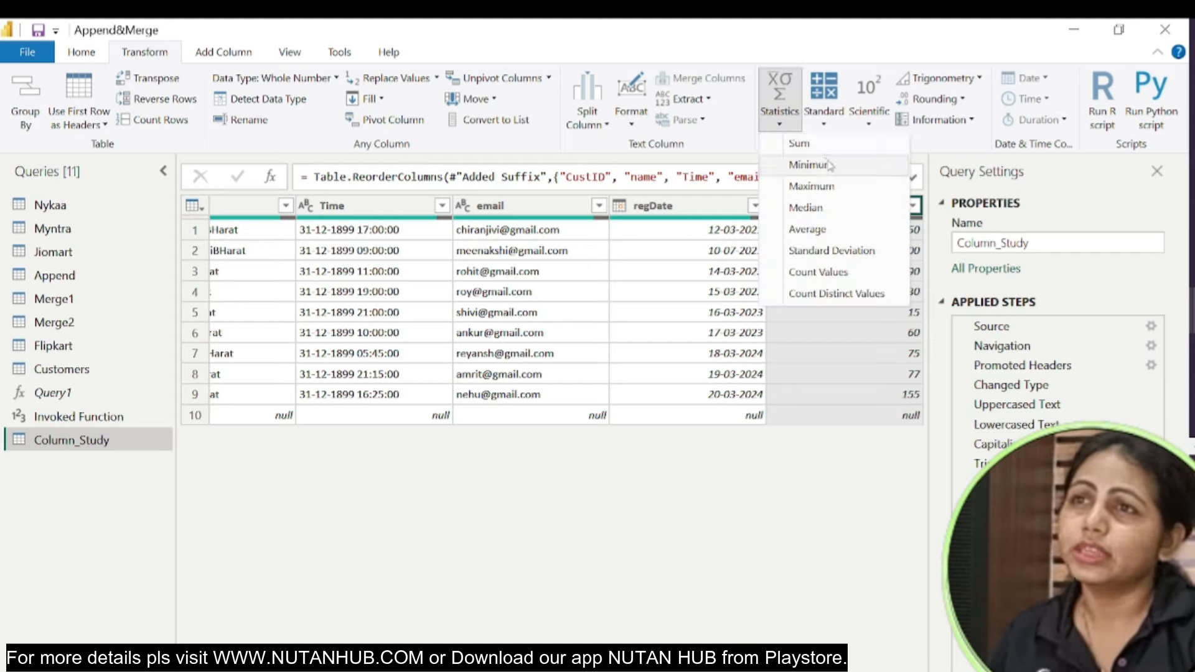
left_click(827, 165)
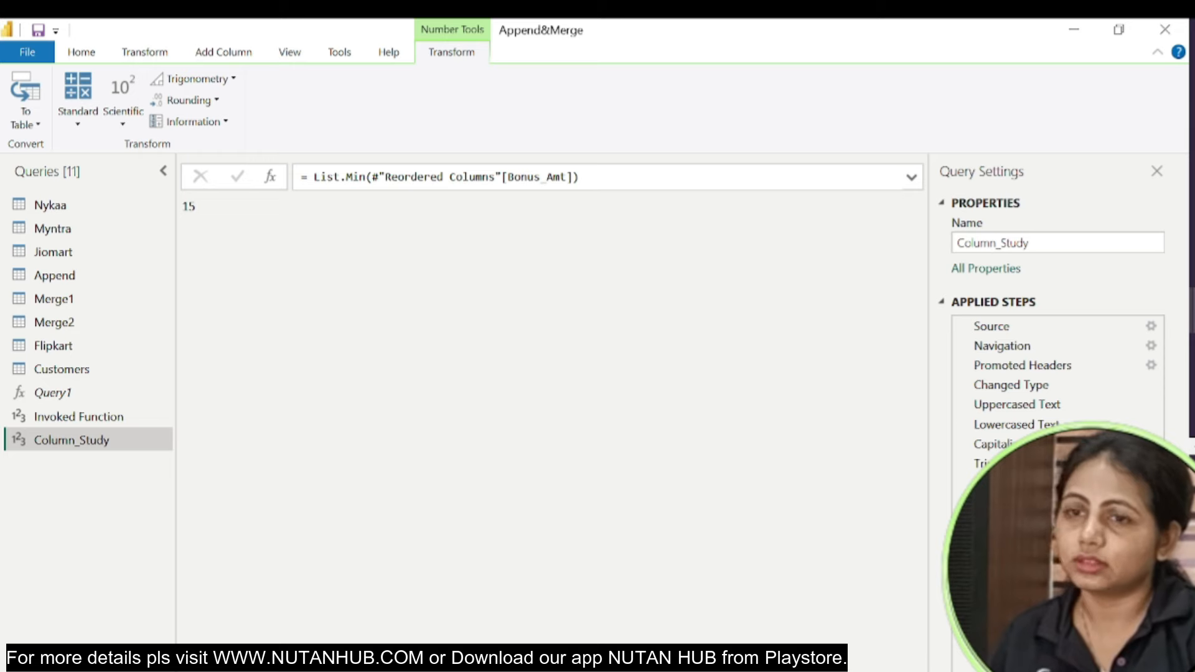
left_click(963, 561)
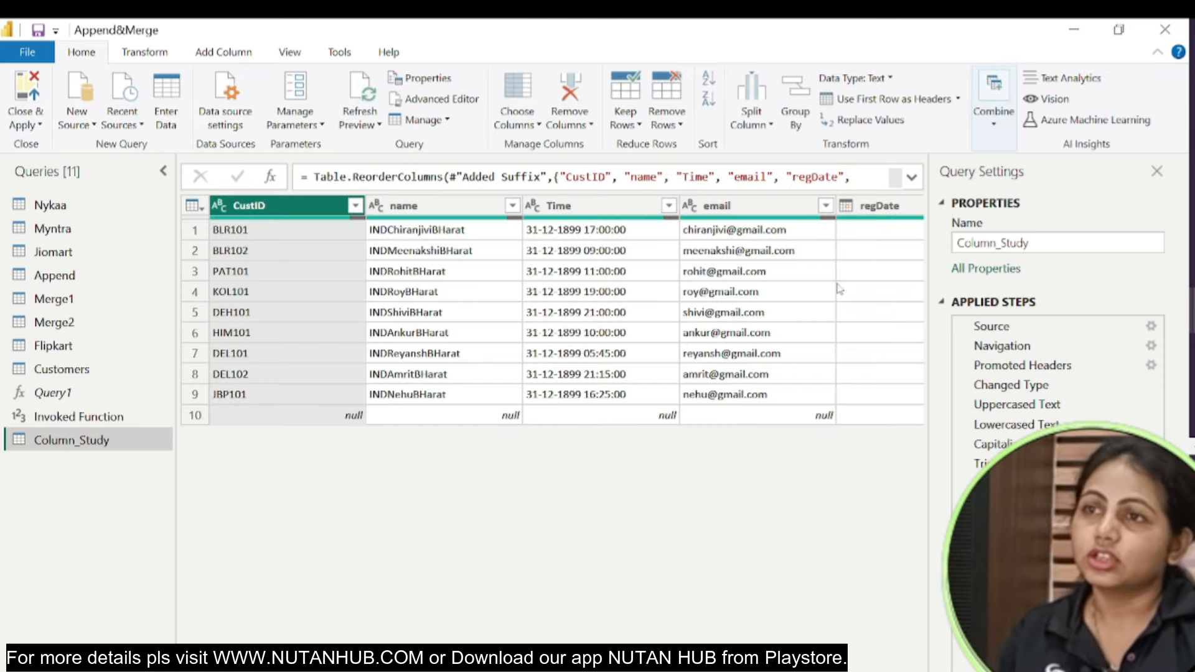
Move the Bonus_Amt column to the beginning of the Column_Study table.
scroll(552, 311, "right", 5)
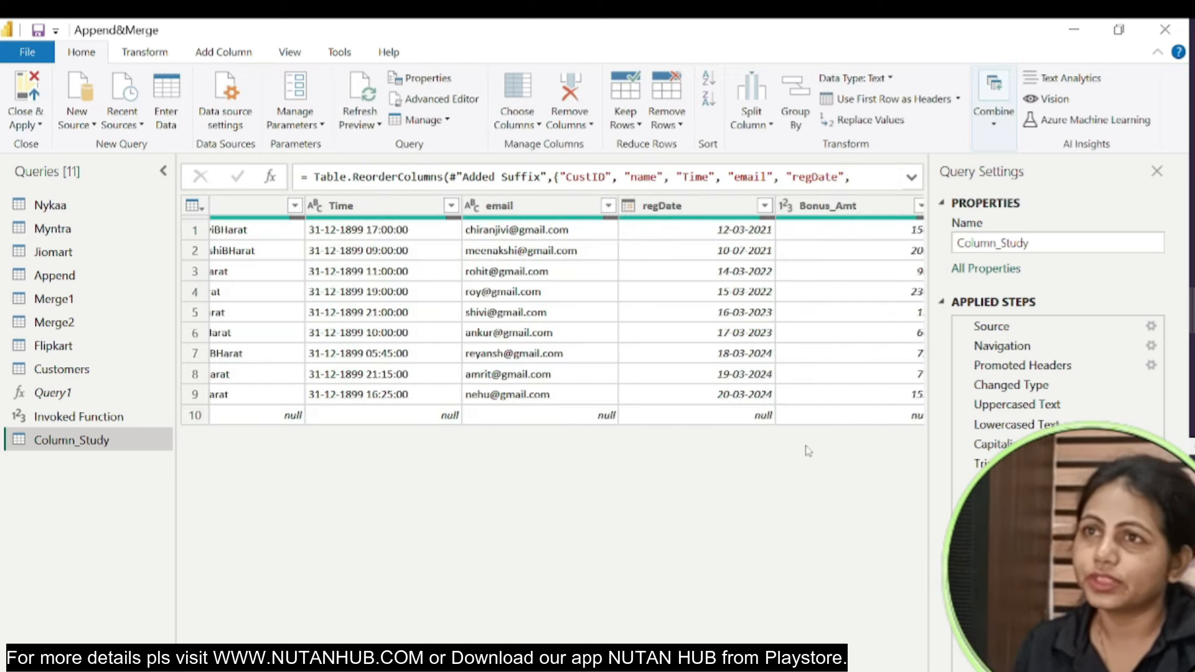
left_click(868, 201)
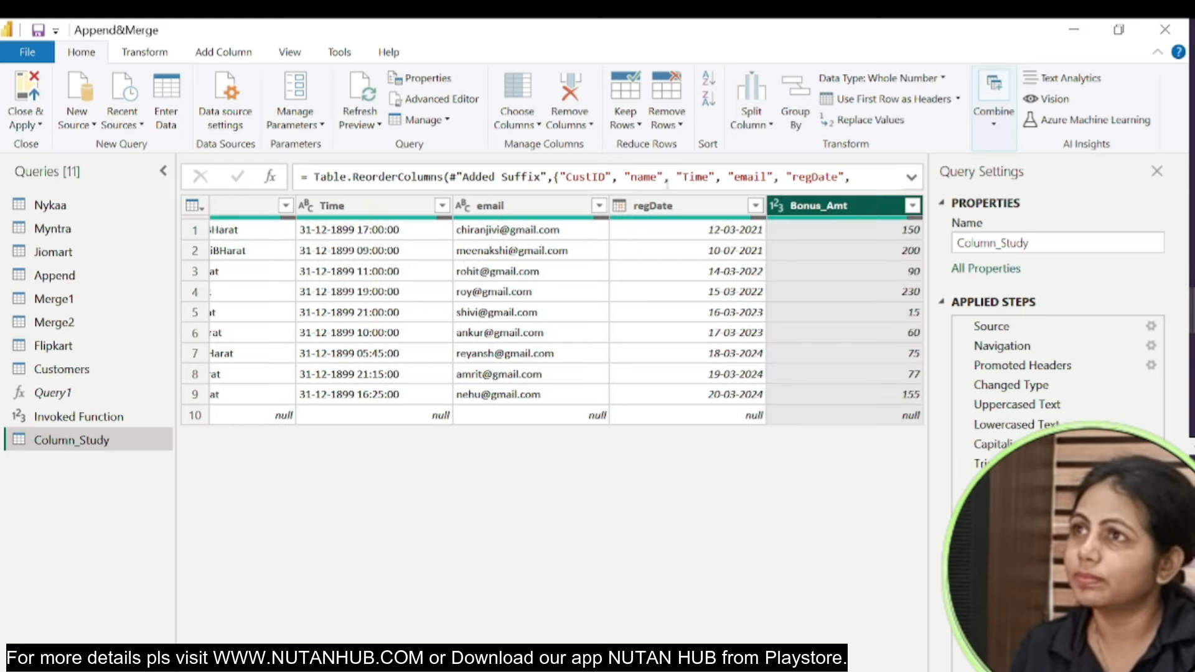
left_click(140, 53)
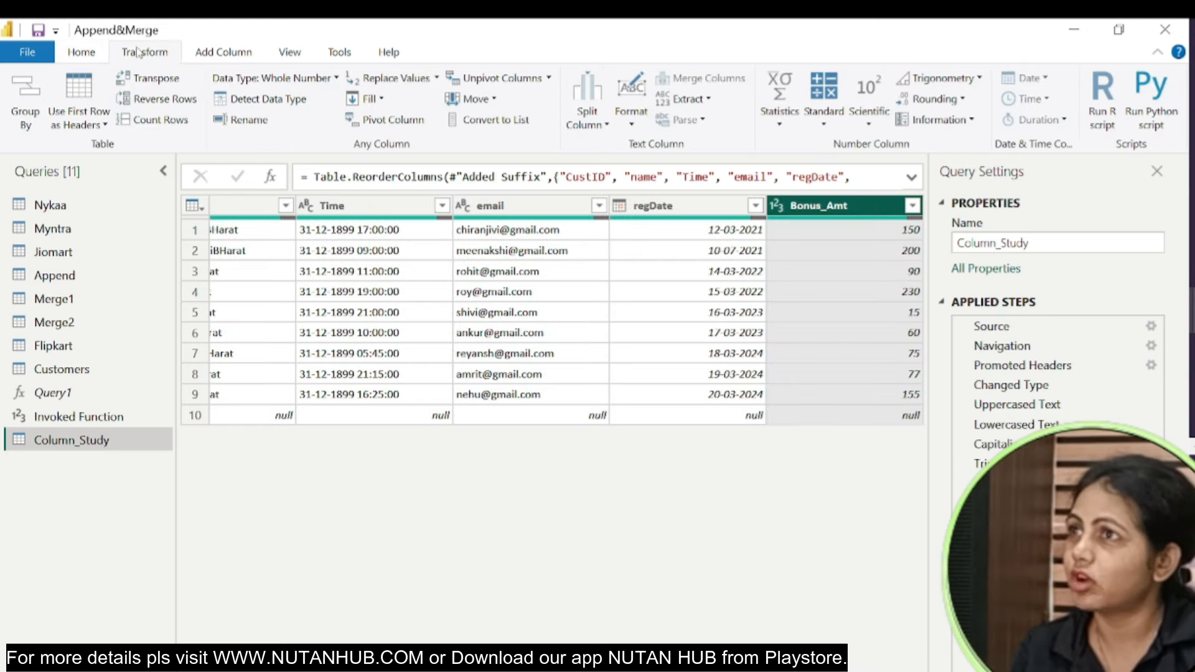
left_click(495, 99)
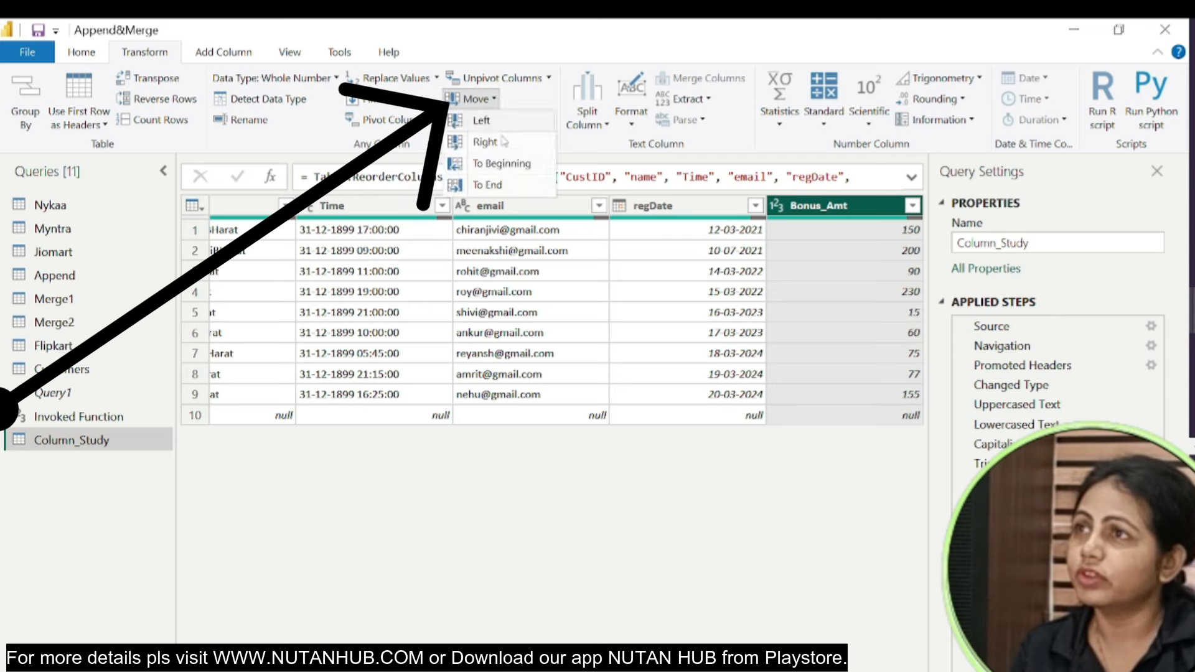
left_click(507, 167)
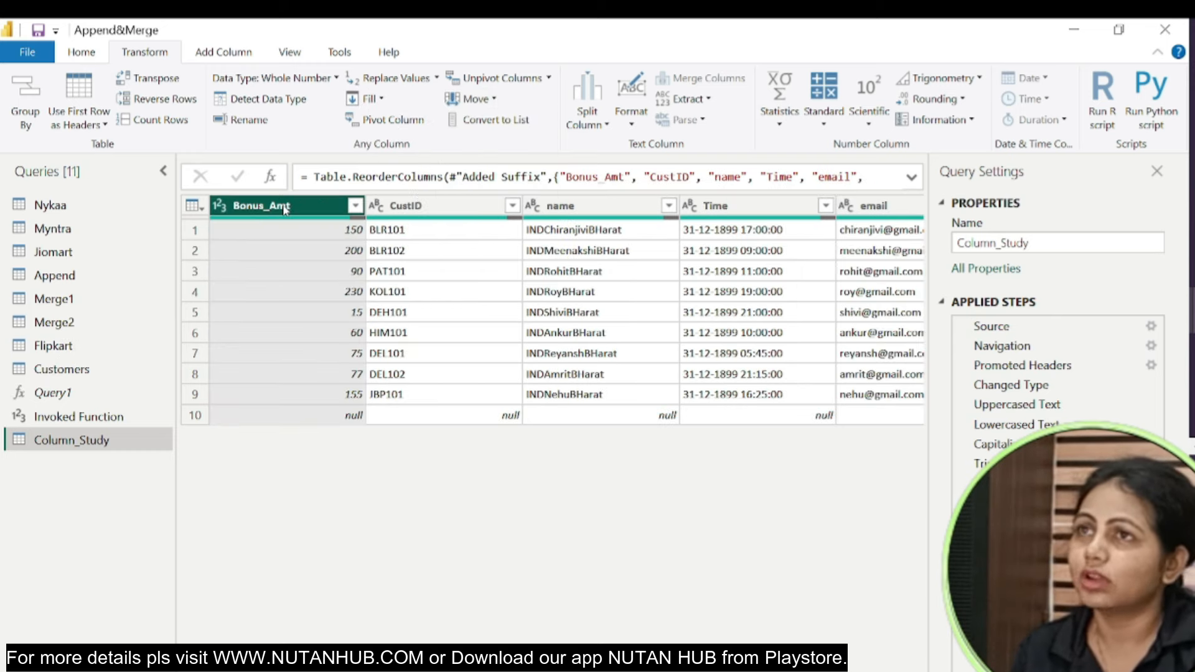
Inspect the individual Bonus_Amt values in rows 2 to 6 to find the smallest one.
left_click(780, 117)
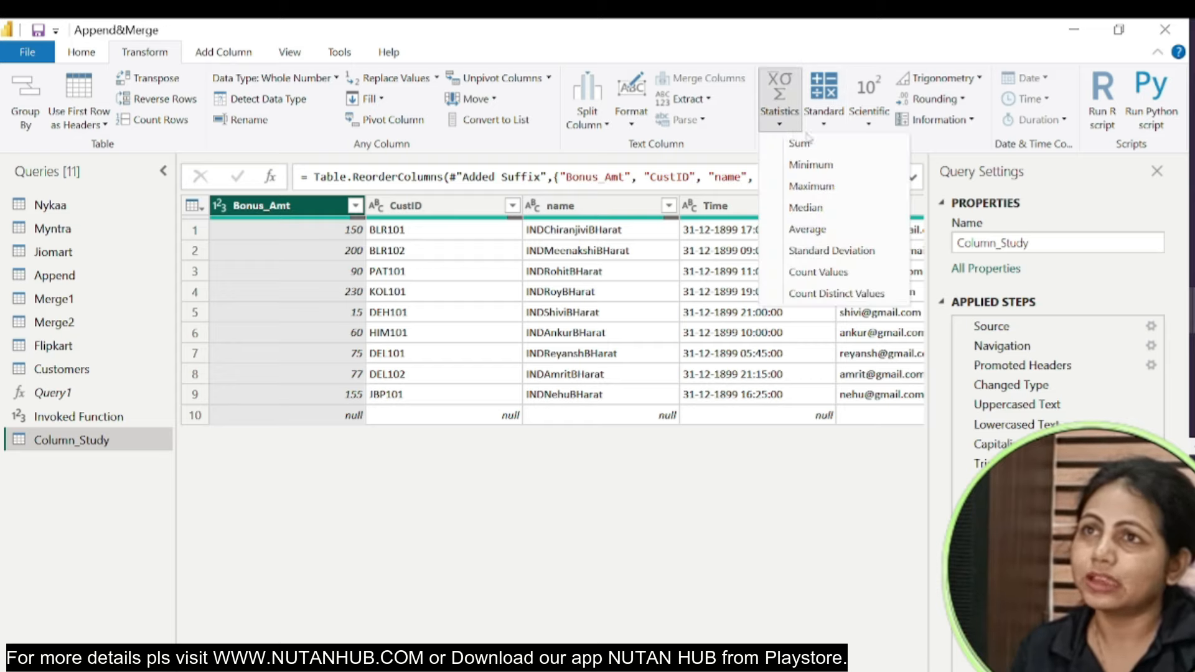
left_click(303, 236)
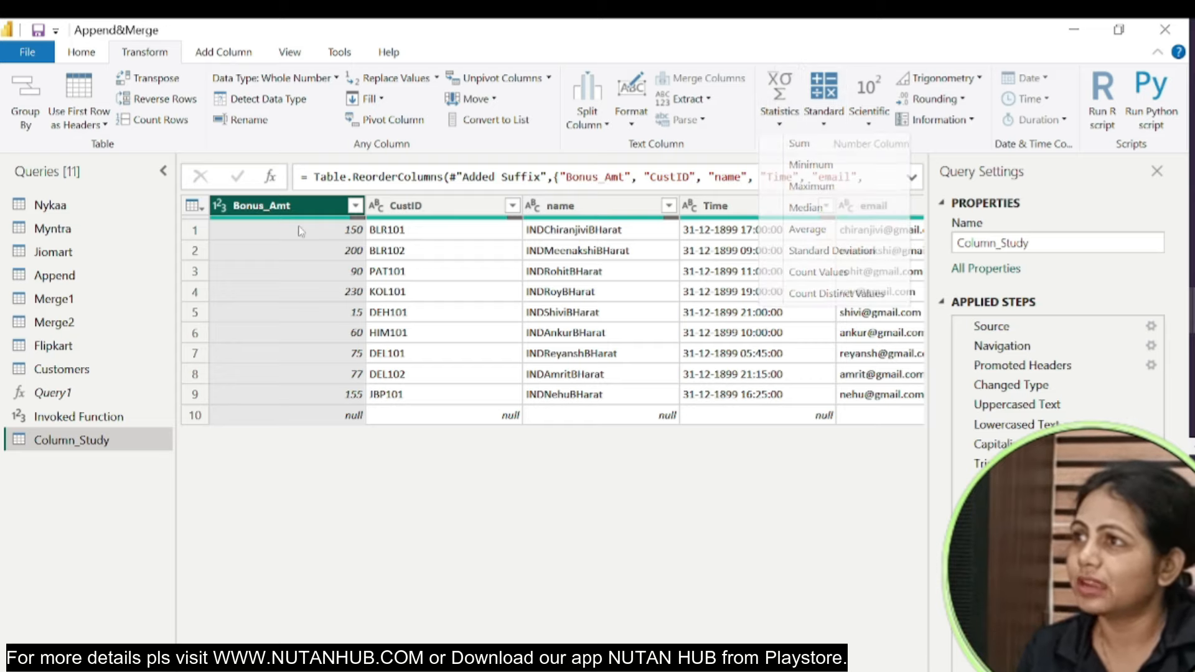
left_click(333, 256)
left_click(334, 274)
left_click(335, 294)
left_click(337, 329)
left_click(336, 313)
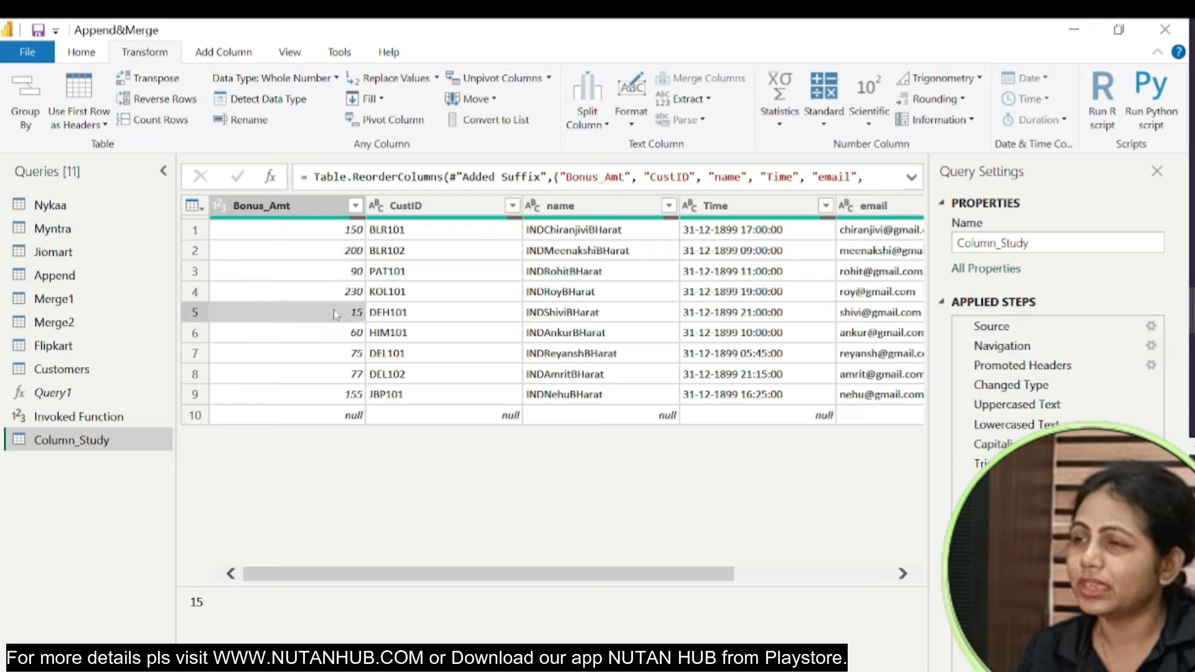
Compute the Minimum statistic for Bonus_Amt again and remove that calculation from the applied steps.
left_click(779, 115)
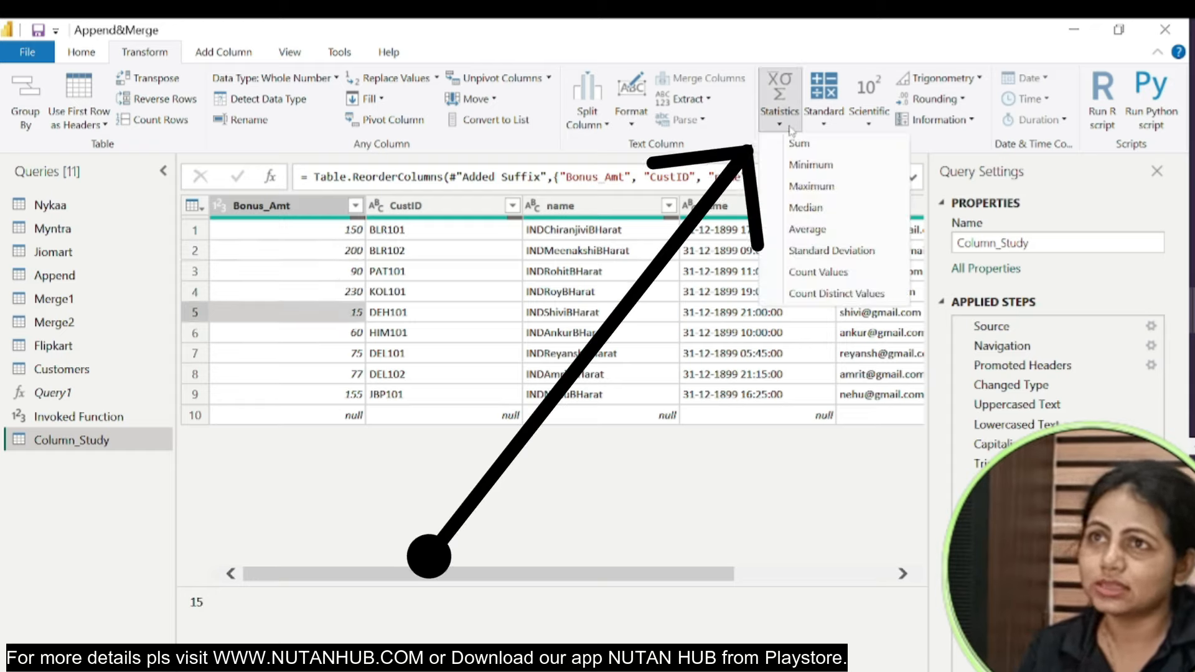
left_click(811, 164)
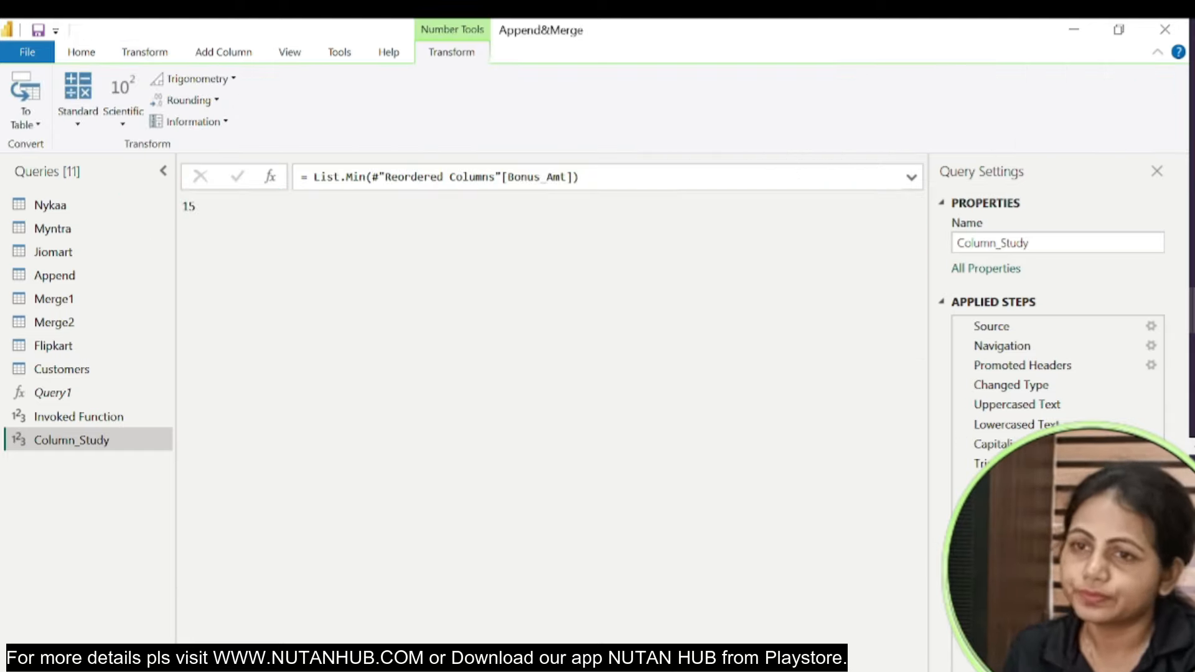
left_click(962, 562)
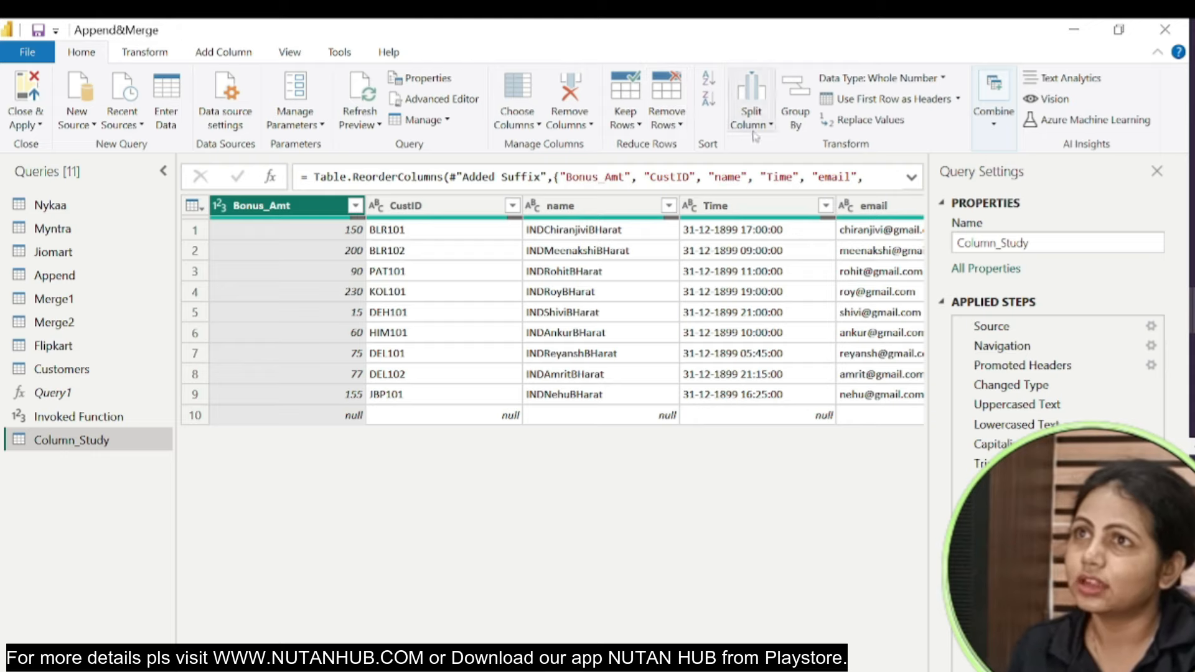
Count the values in the Bonus_Amt column and delete the count from the applied steps.
left_click(143, 52)
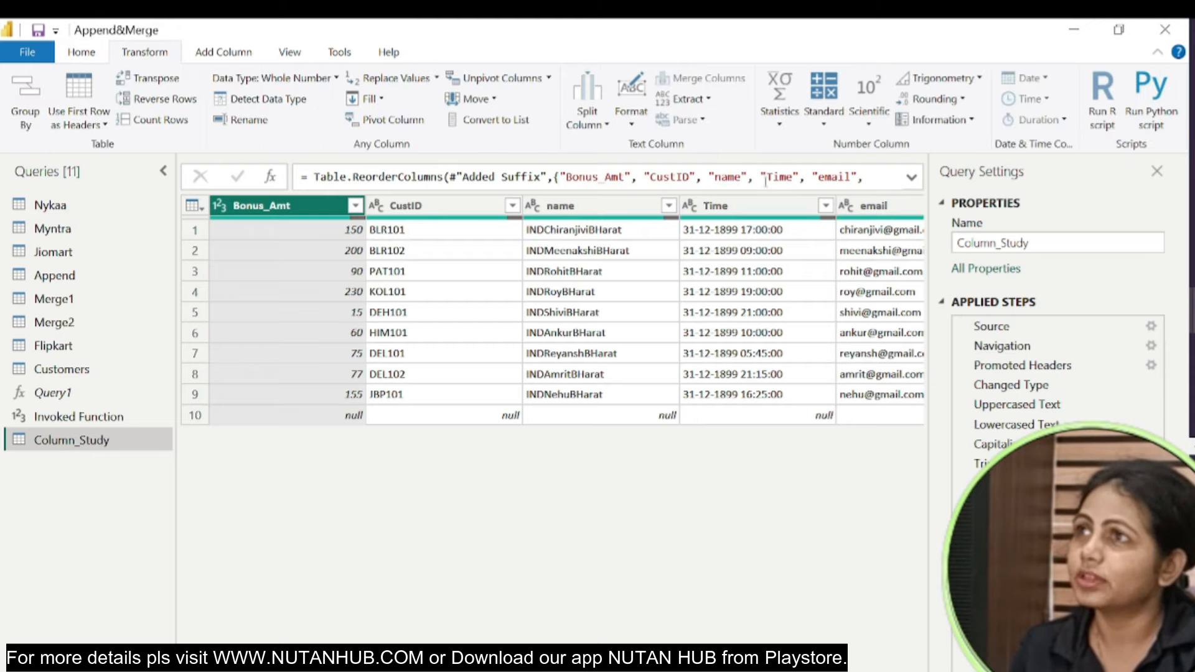
left_click(779, 118)
left_click(843, 273)
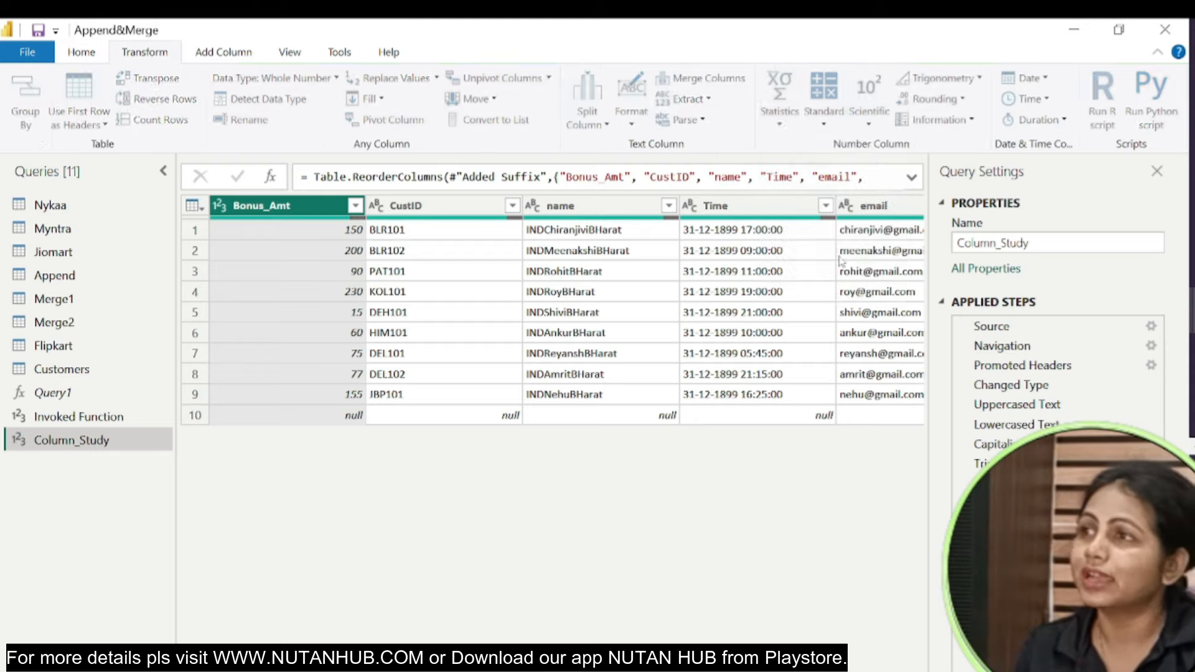
left_click(962, 561)
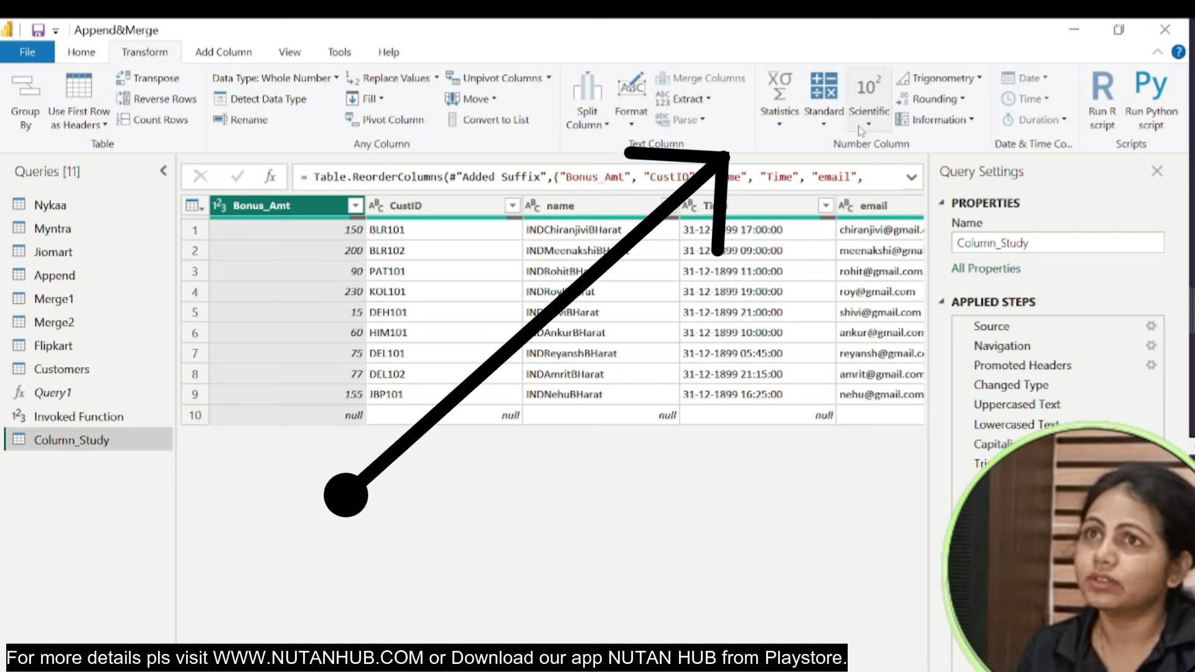
Calculate the maximum of the Bonus_Amt column and delete that calculation from the applied steps.
left_click(785, 134)
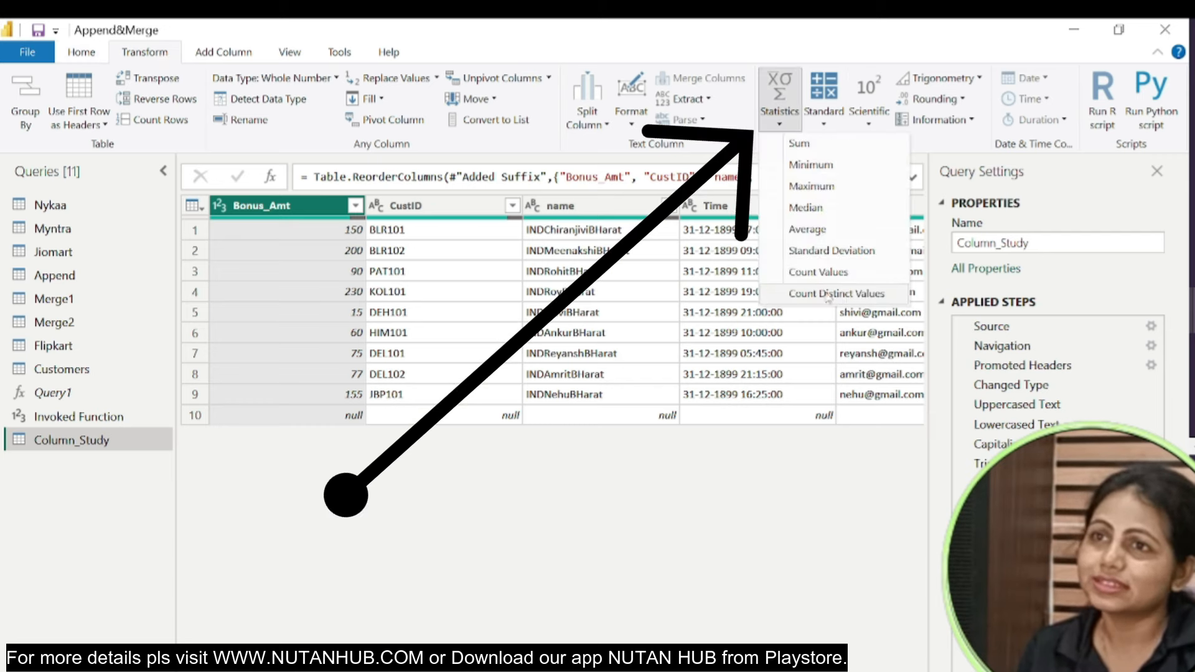
left_click(820, 187)
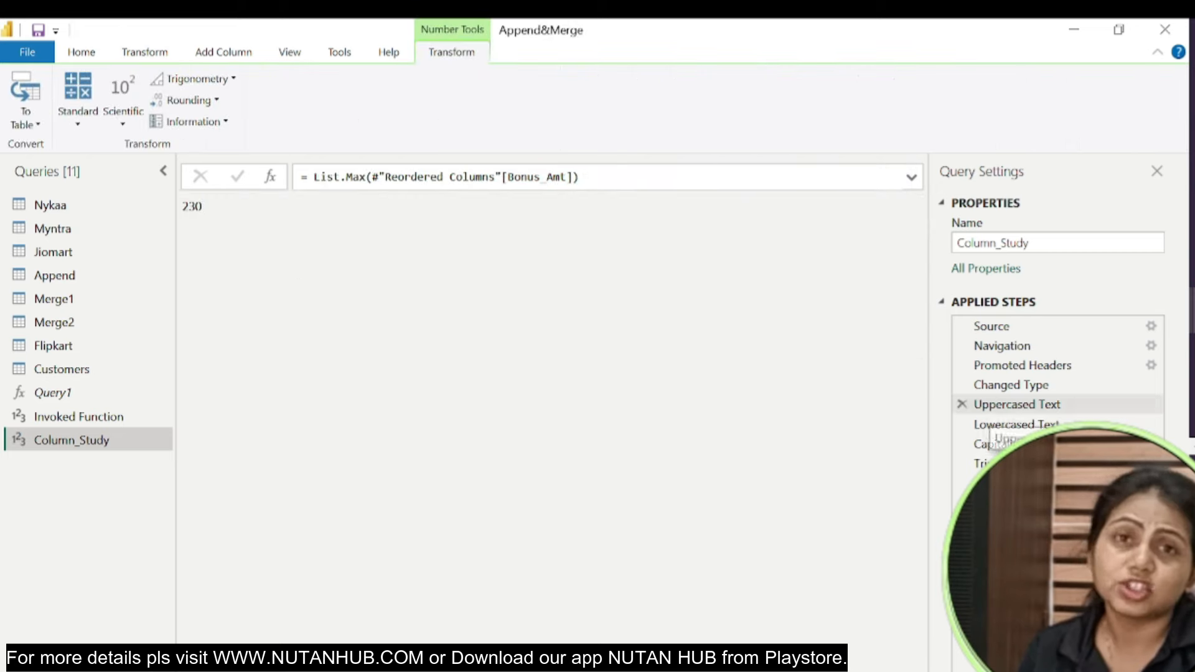
left_click(962, 561)
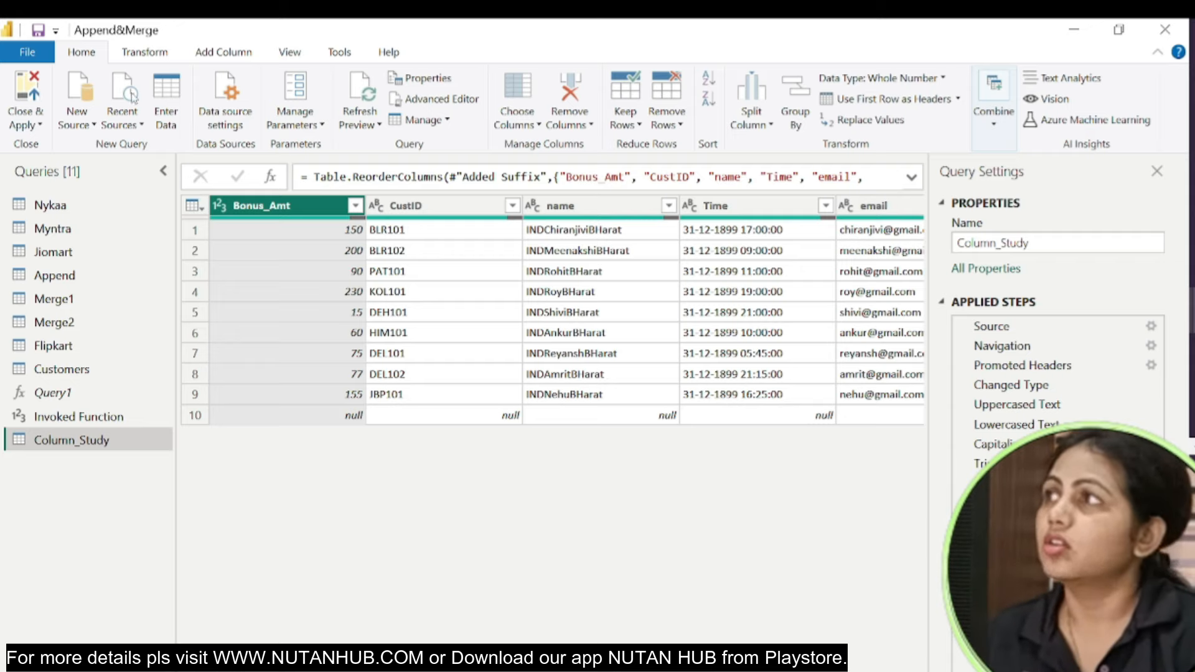
Add 100 to every value in the Bonus_Amt column with the standard Add operation.
left_click(152, 55)
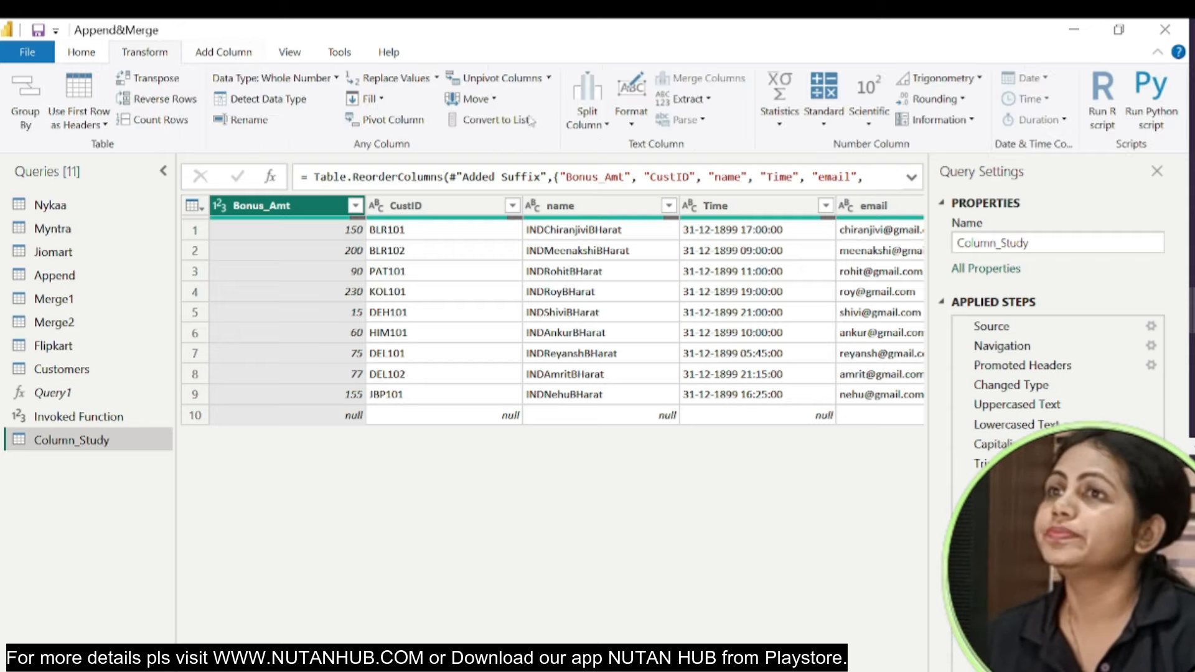
left_click(824, 121)
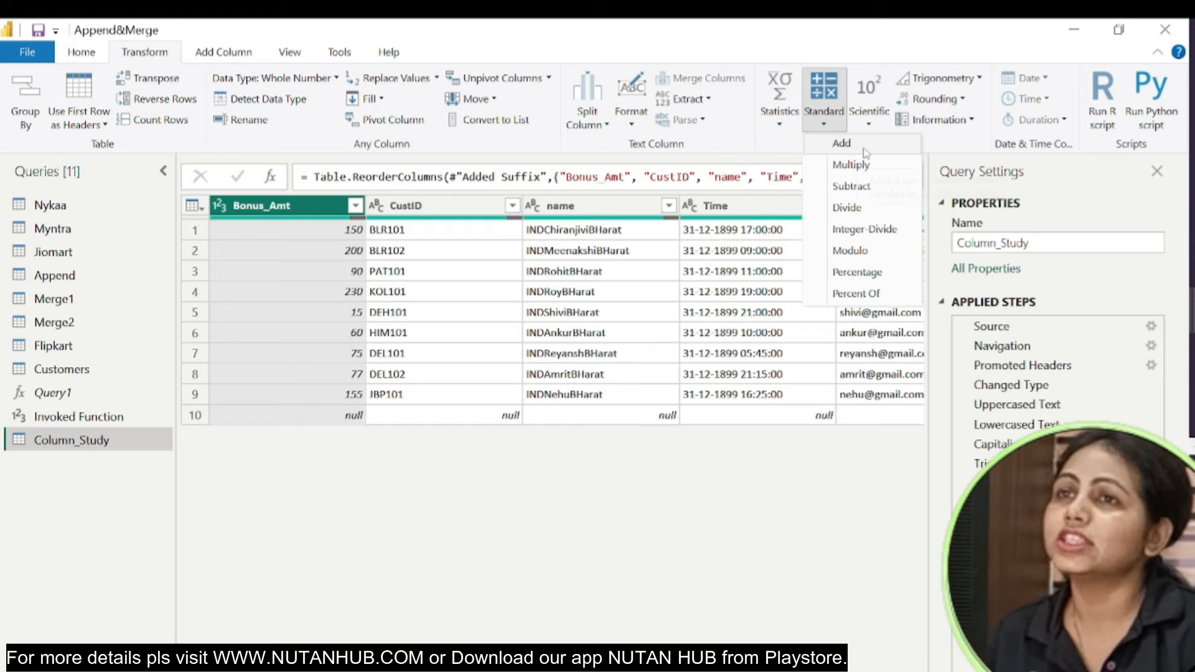
left_click(864, 147)
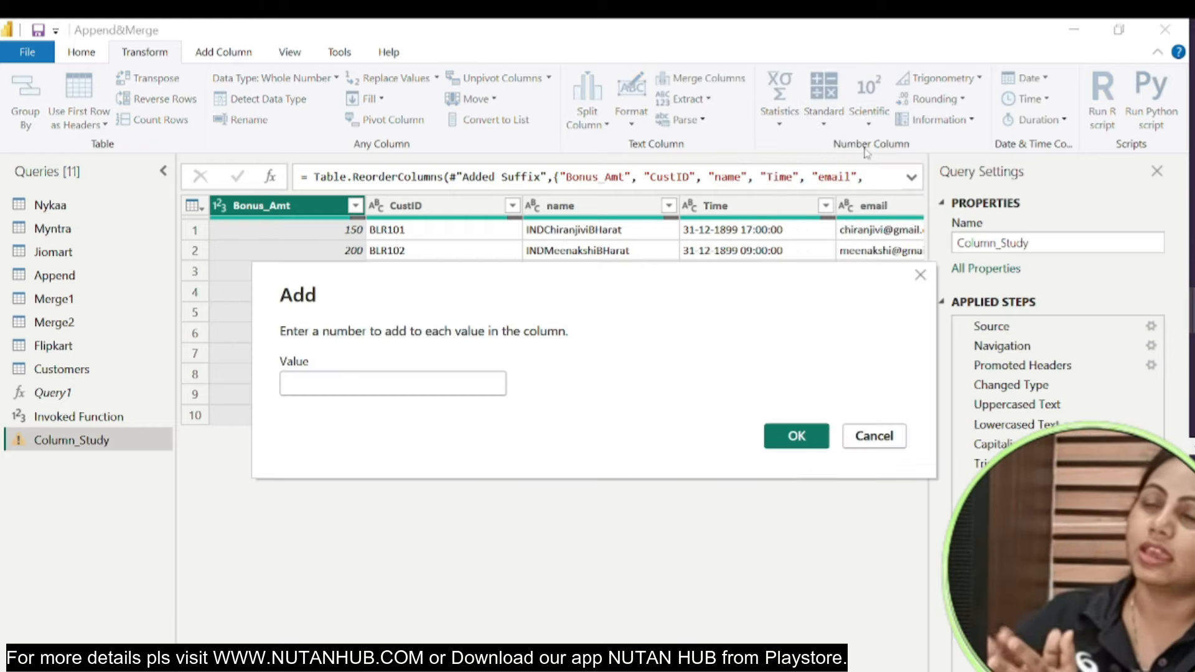
type("100")
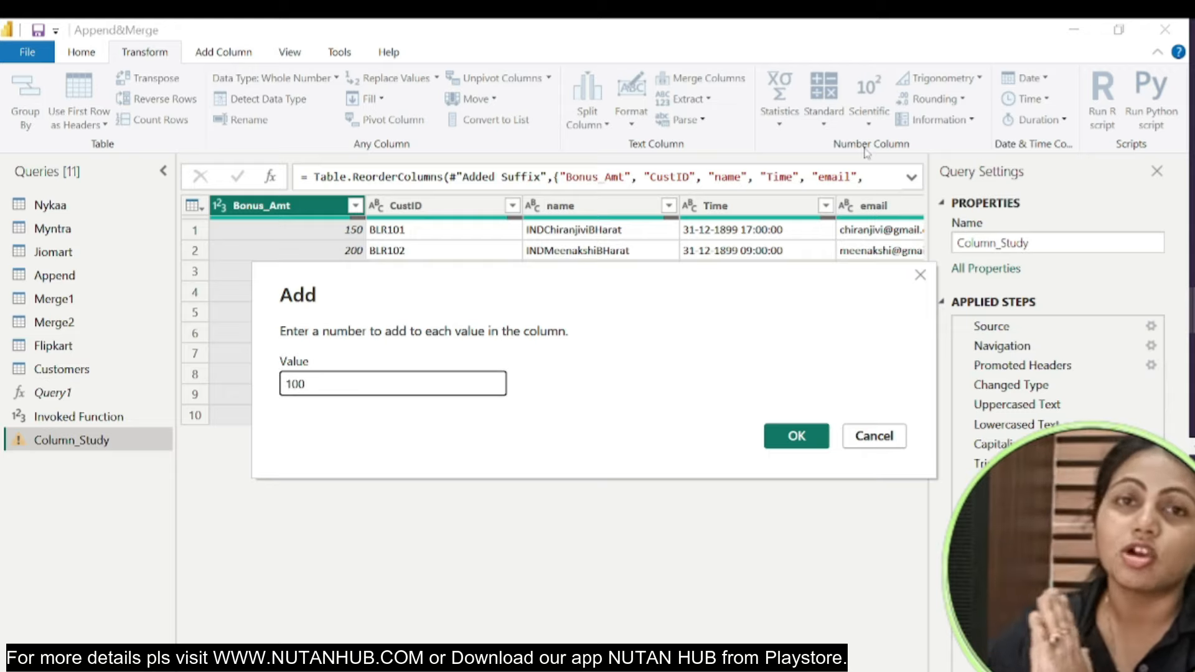
left_click(790, 443)
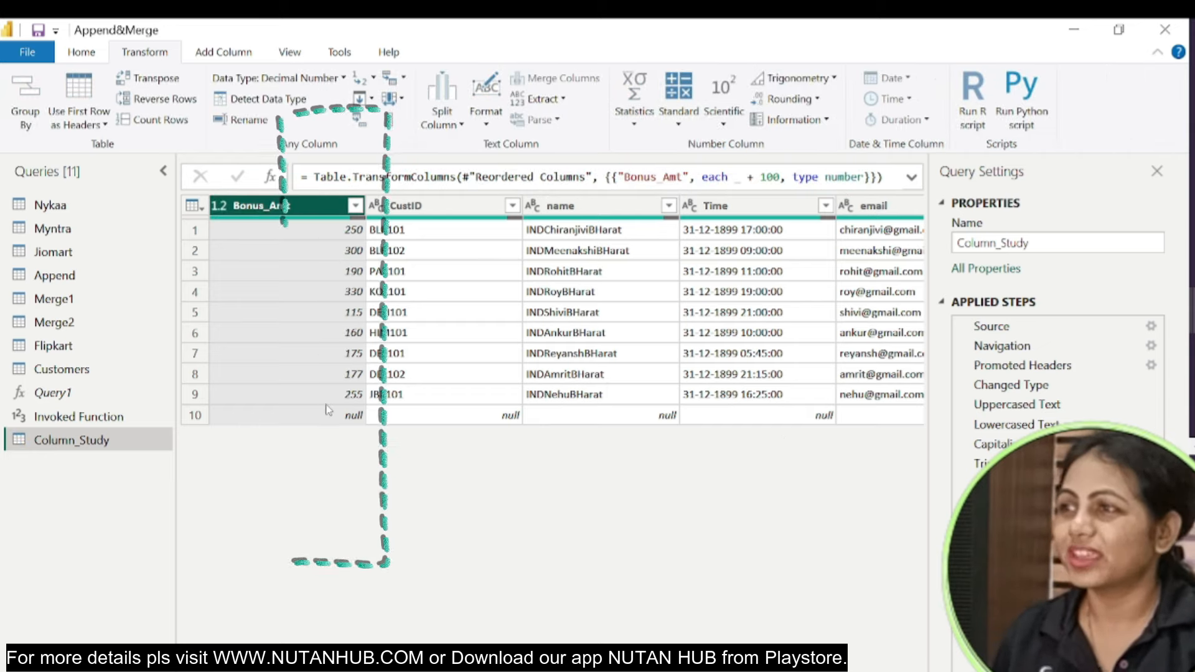
left_click(679, 123)
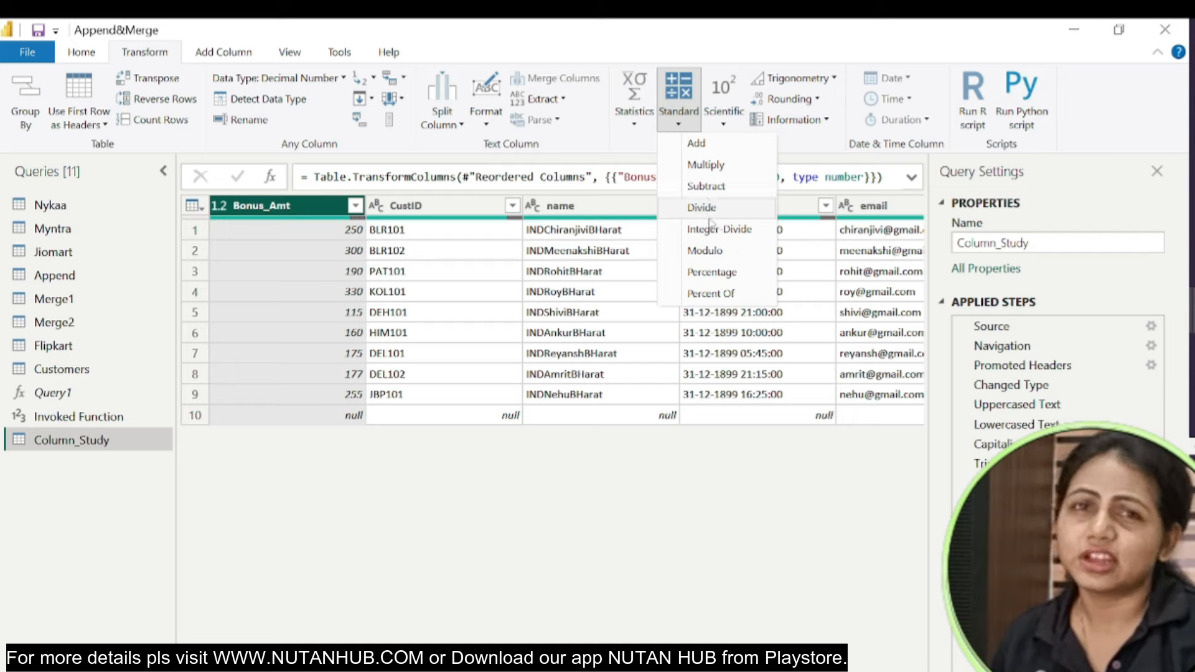
left_click(721, 123)
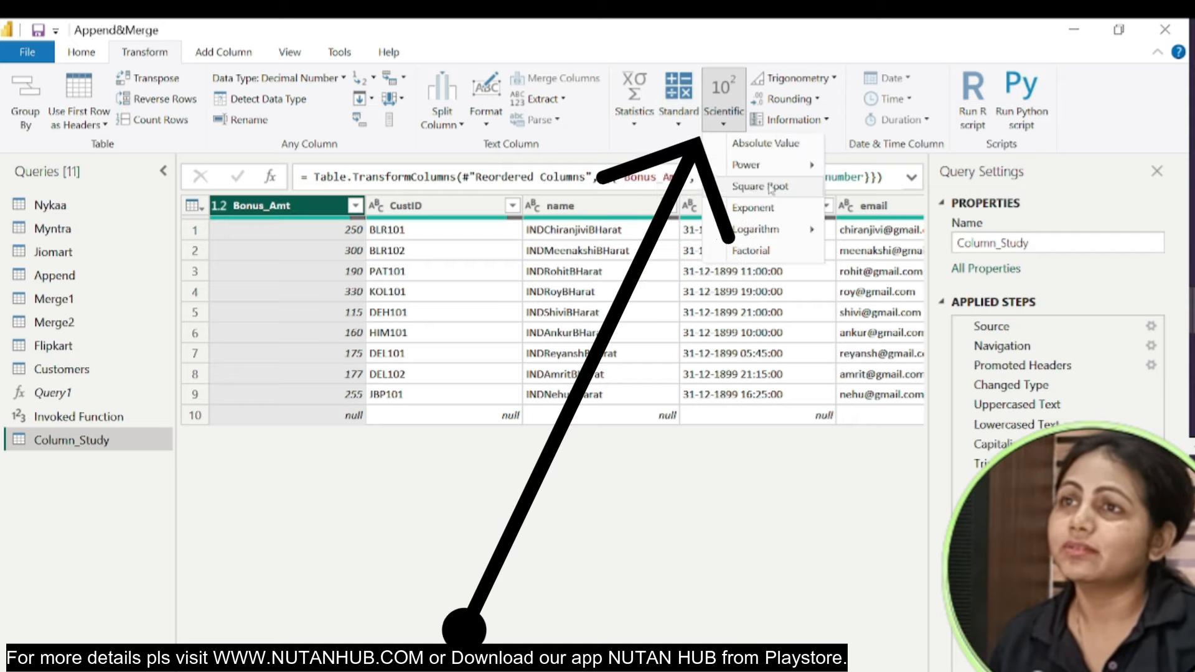
mouse_move(800, 167)
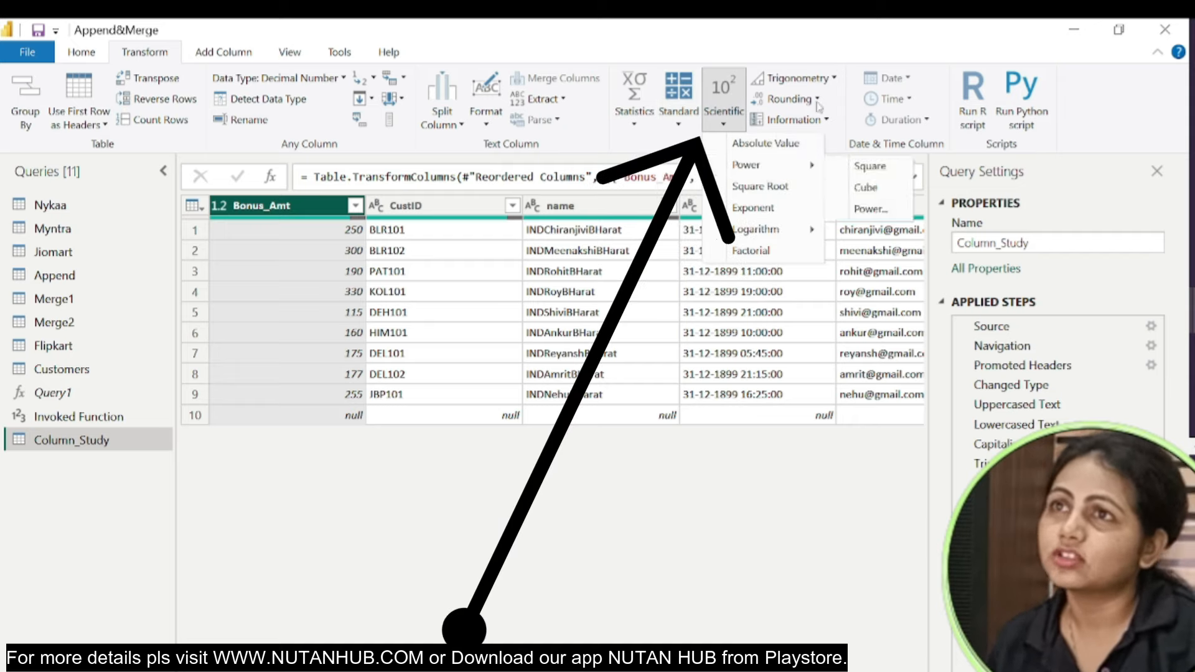
Apply Is Even to the Bonus_Amt column, inspect individual result cells, and remove that transformation from the applied steps.
left_click(826, 120)
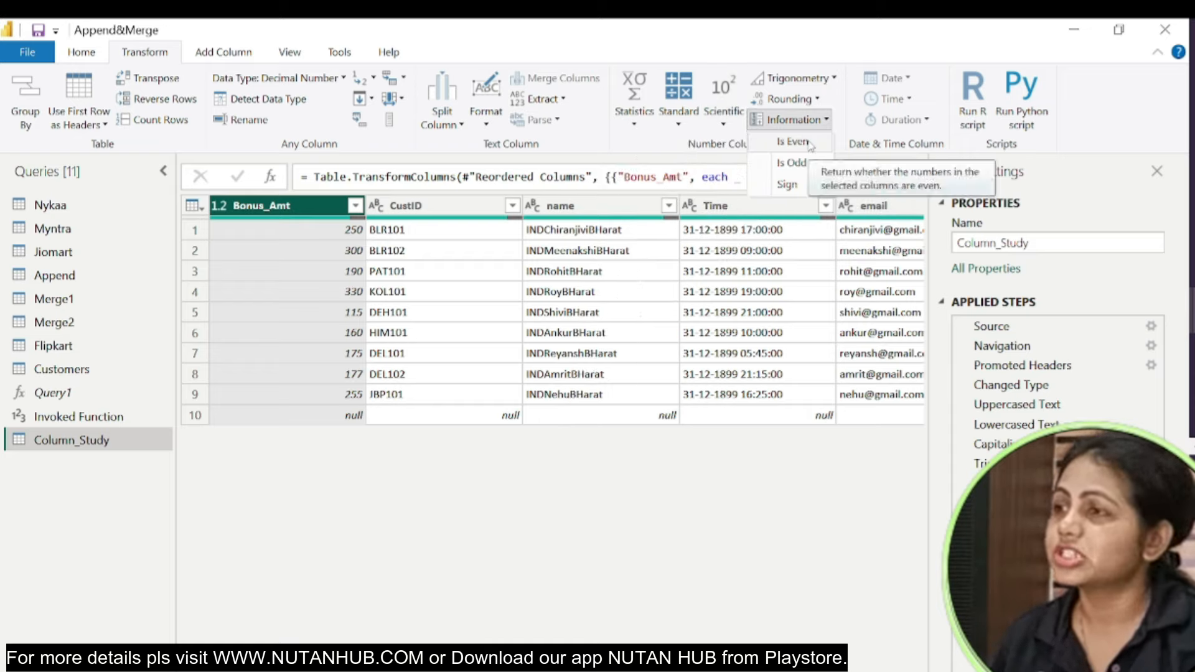
left_click(809, 143)
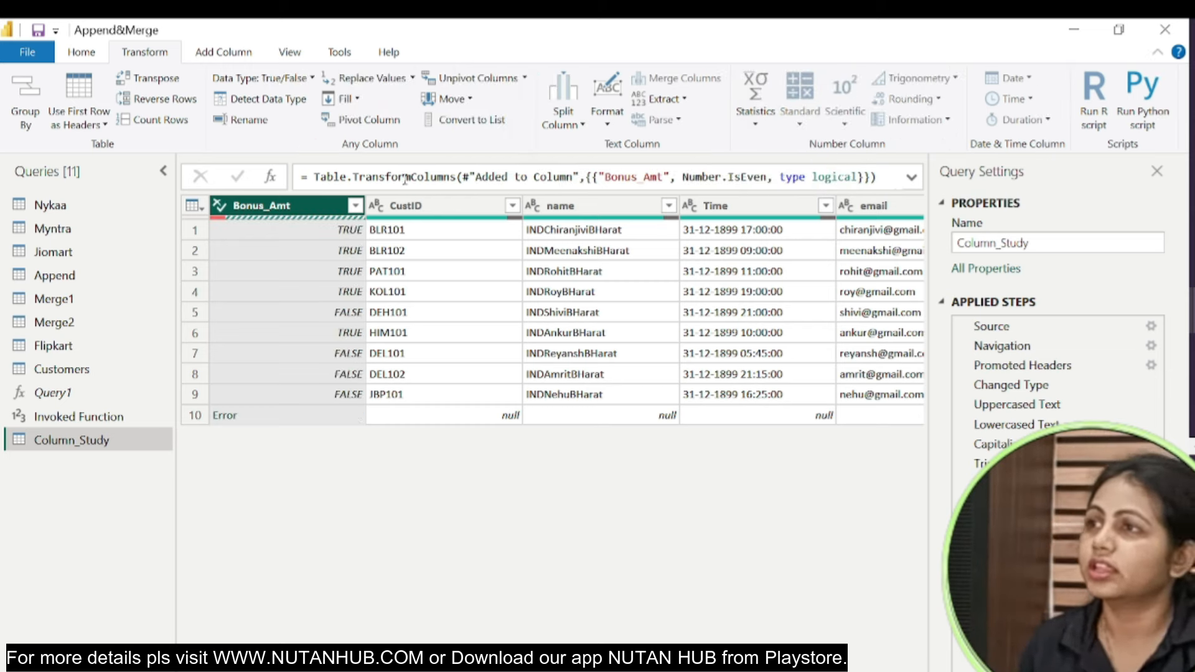
left_click(299, 237)
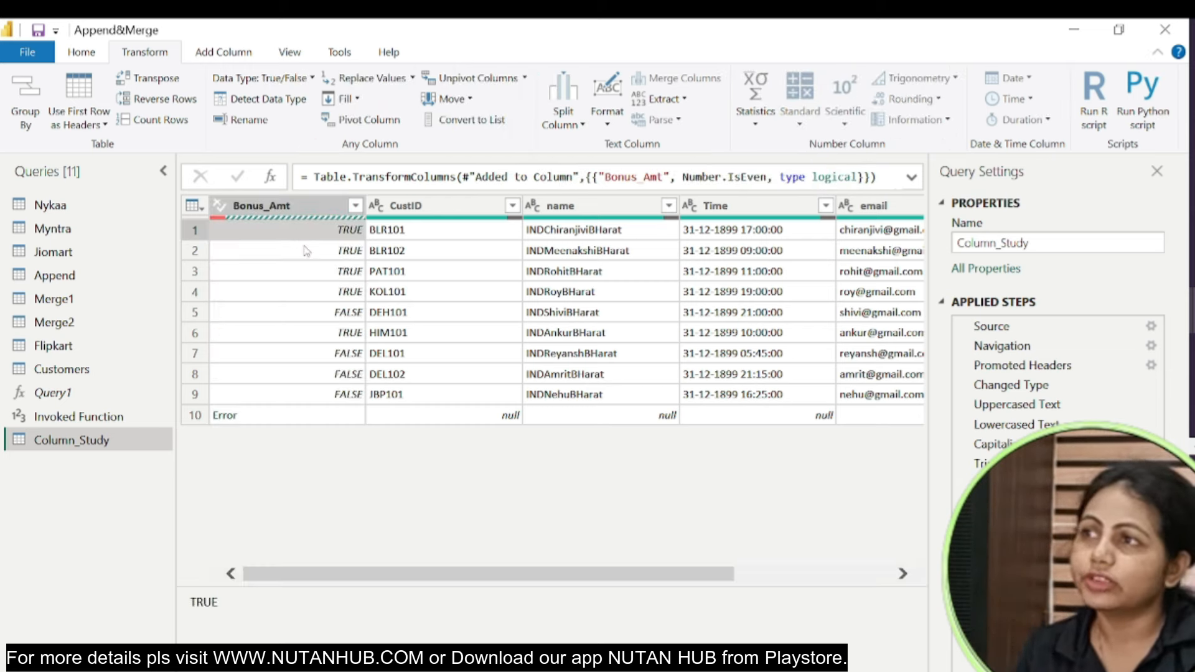
left_click(307, 251)
left_click(309, 271)
left_click(309, 313)
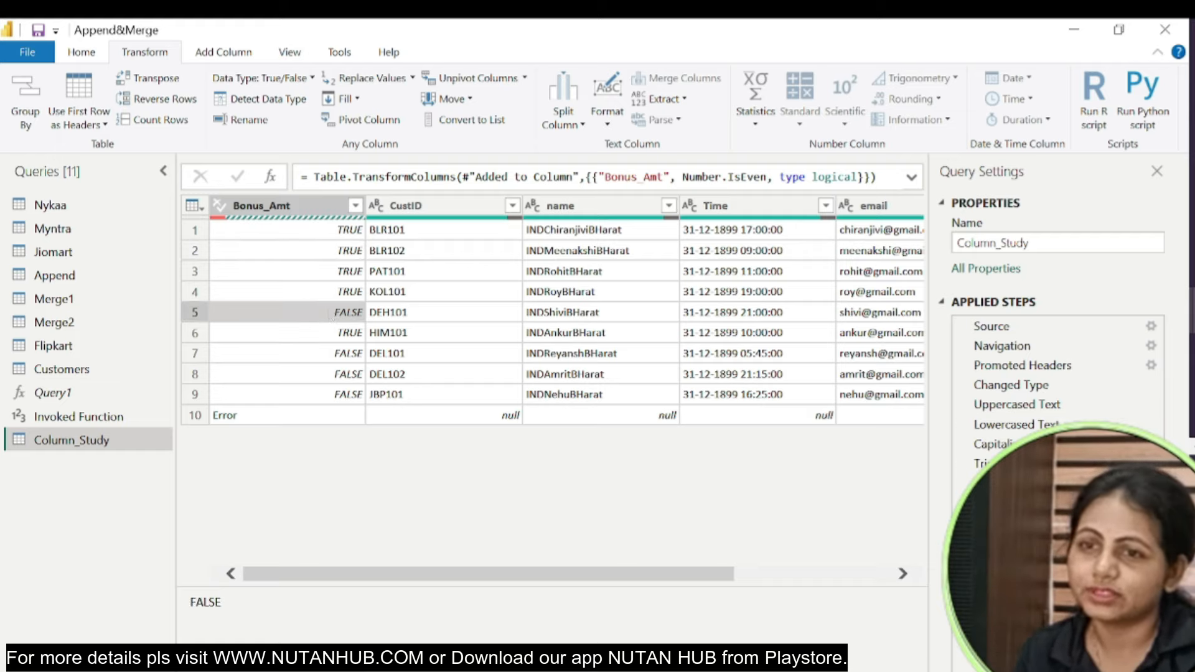
left_click(302, 357)
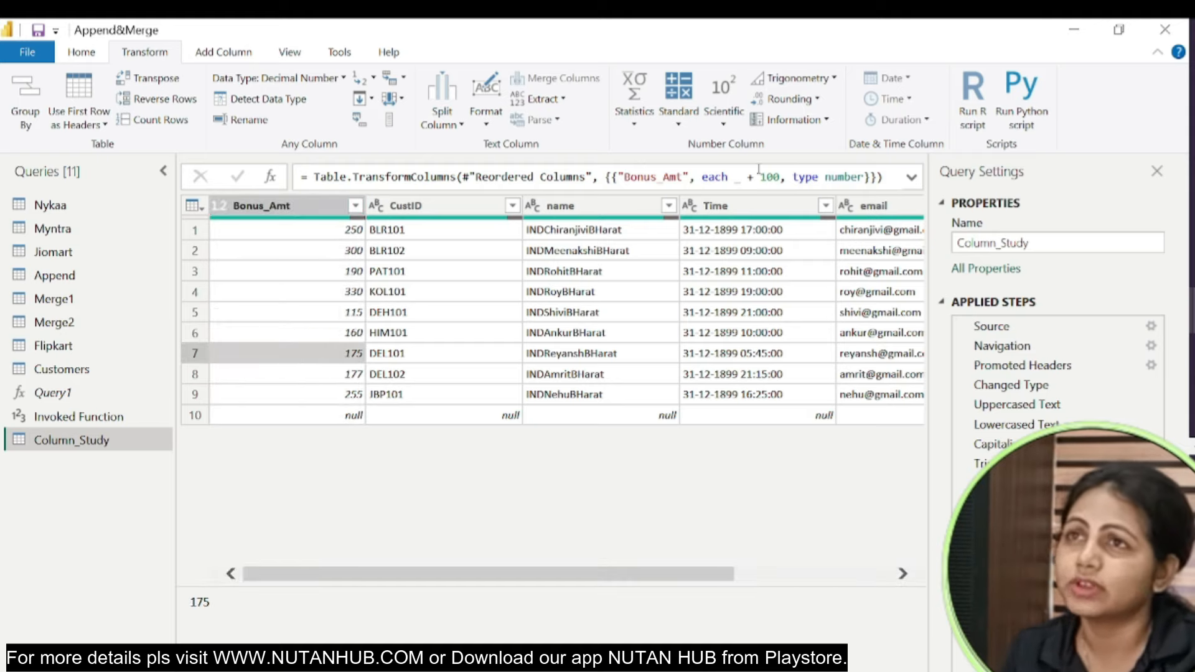
Apply Is Odd to the Bonus_Amt column and delete that transformation from the applied steps.
left_click(788, 122)
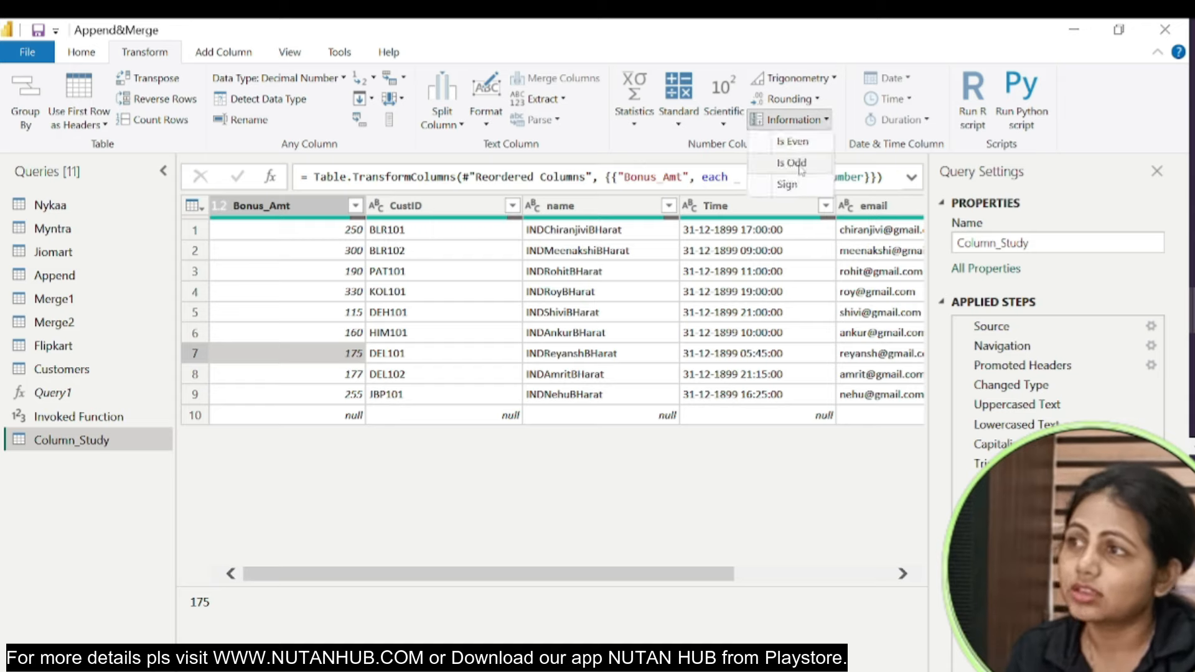
left_click(799, 163)
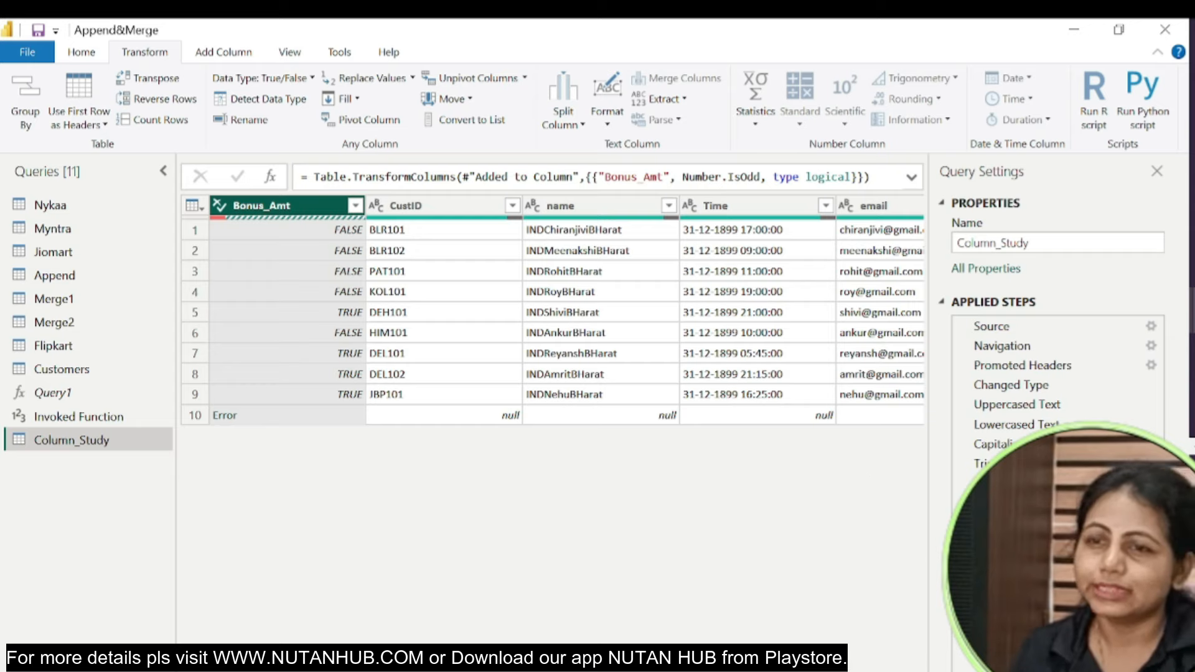
left_click(964, 581)
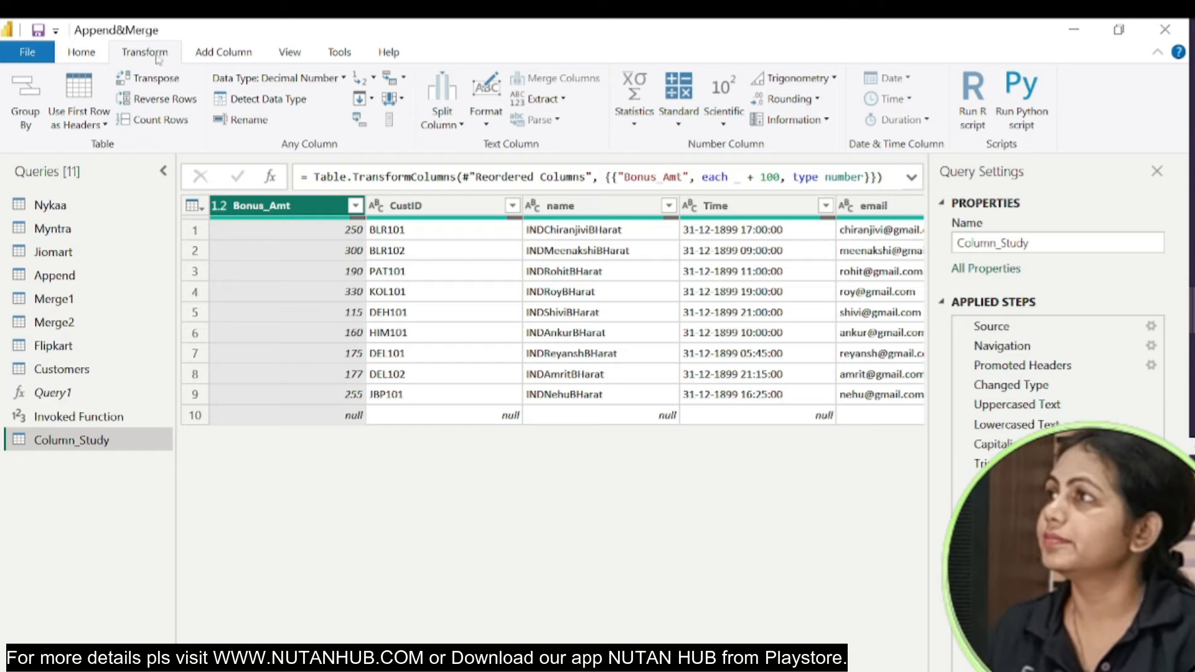
Move the regDate column to the beginning of the Column_Study table.
scroll(566, 311, "right", 4)
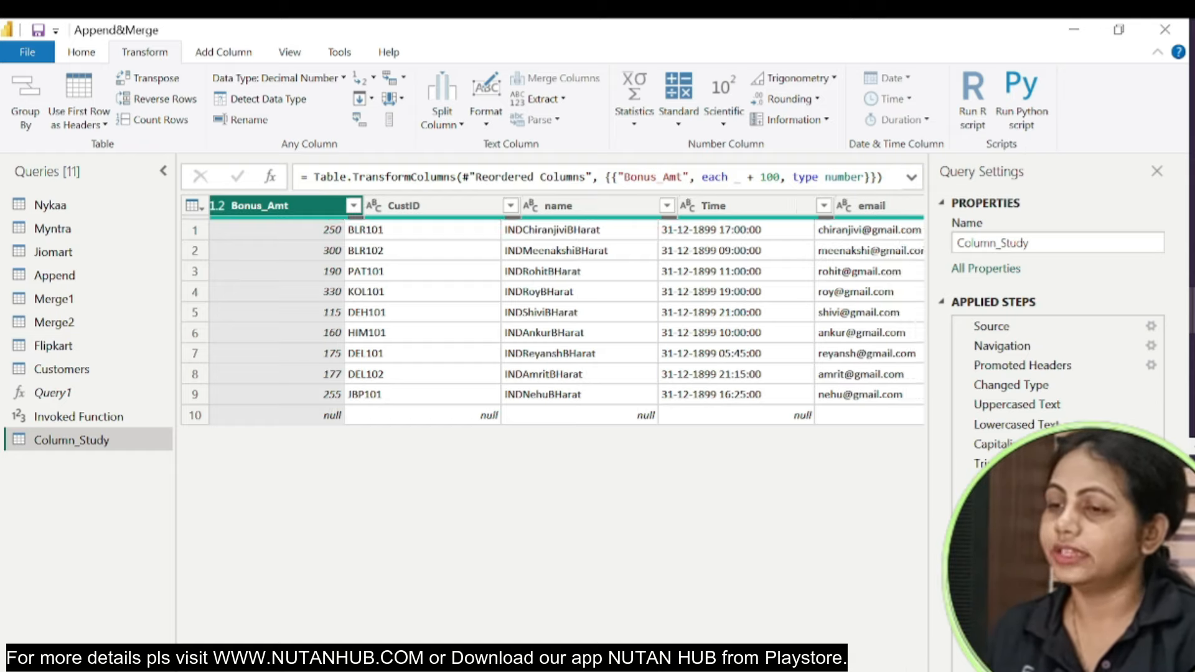
left_click(847, 209)
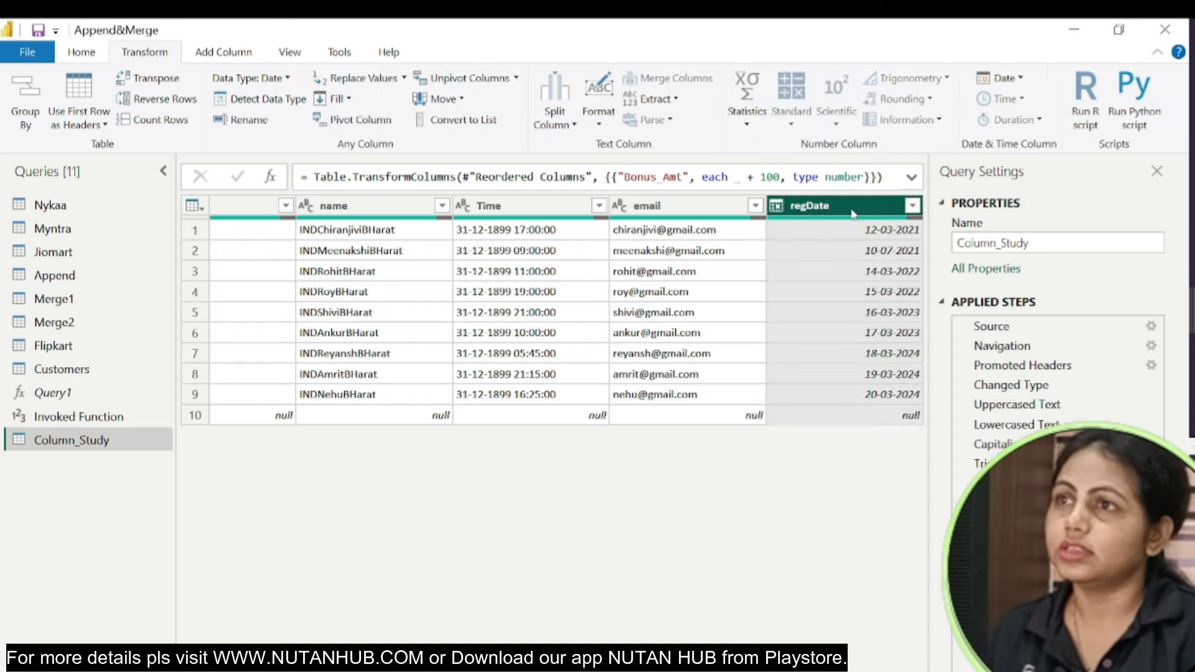
left_click(459, 100)
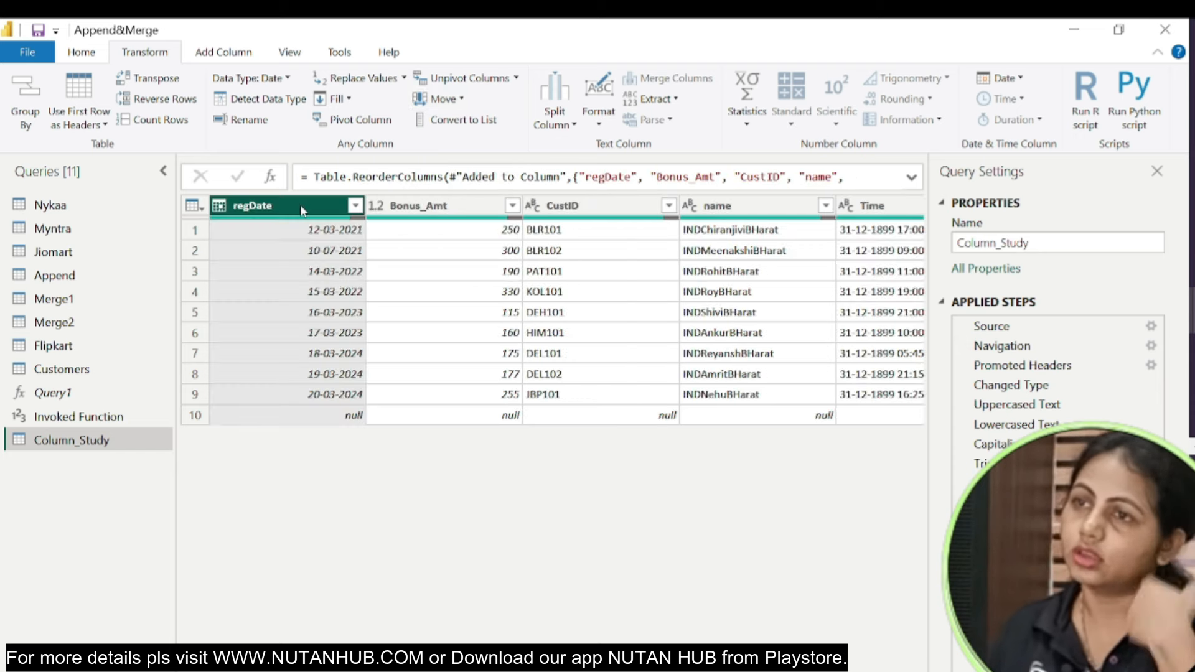
Move the Time column so that it sits between regDate and Bonus_Amt.
scroll(567, 311, "right", 2)
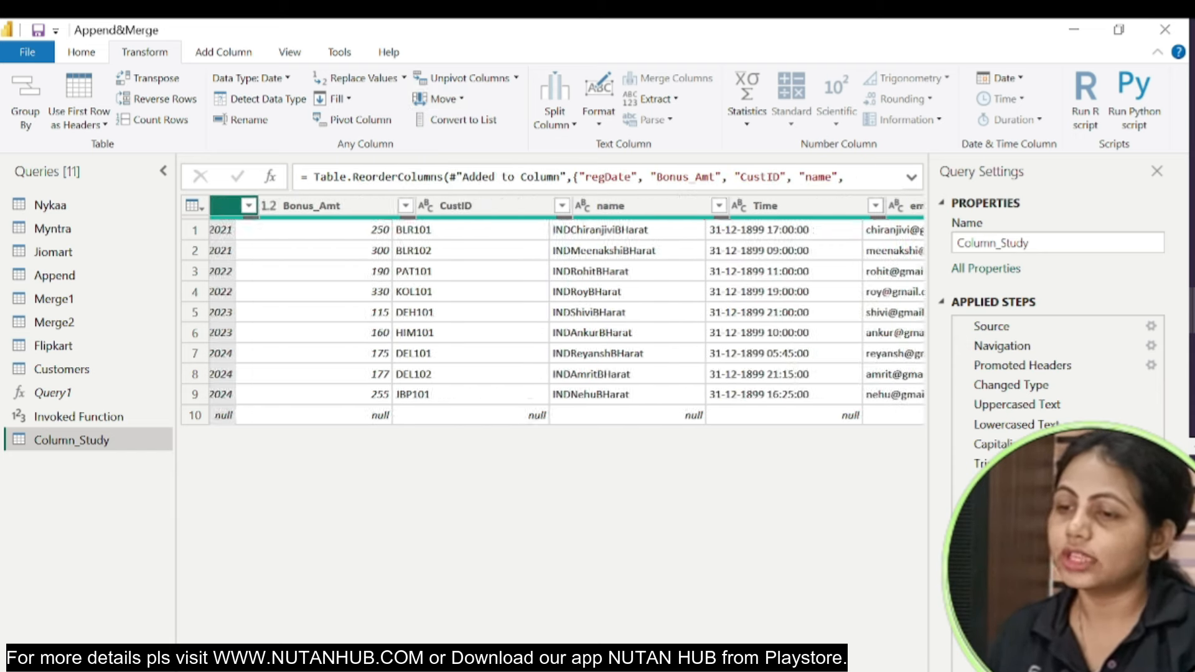
scroll(568, 311, "left", 2)
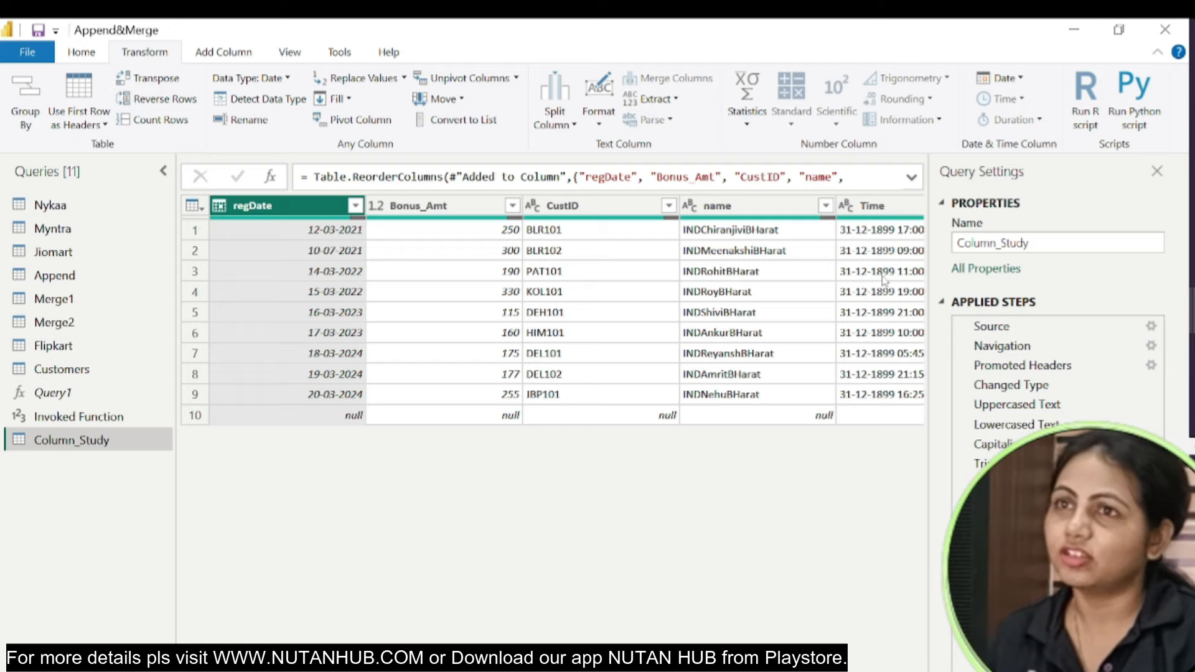
left_click(893, 205)
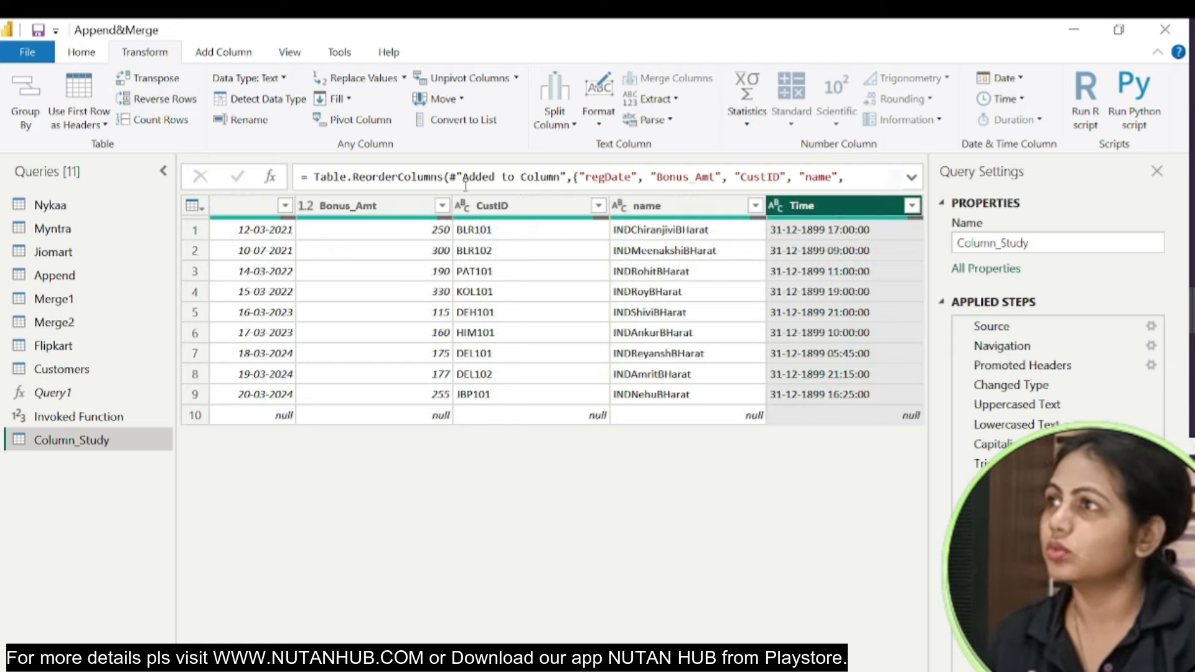
left_click_drag(865, 209, 247, 235)
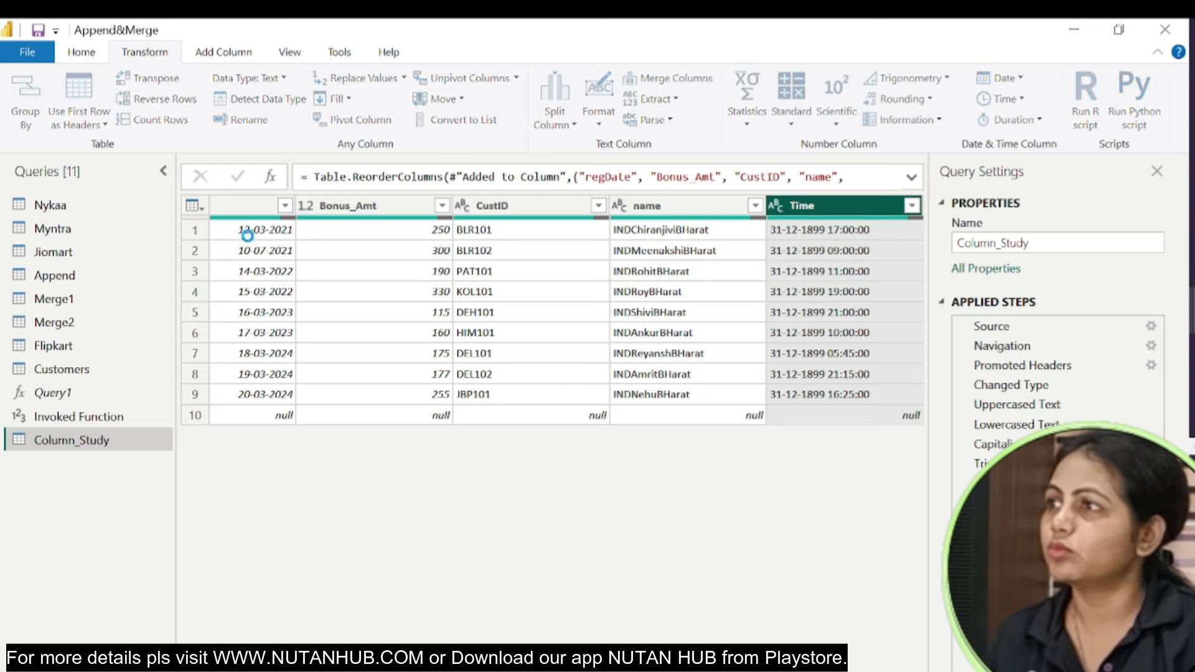
left_click_drag(380, 214, 274, 214)
scroll(263, 206, "left", 1)
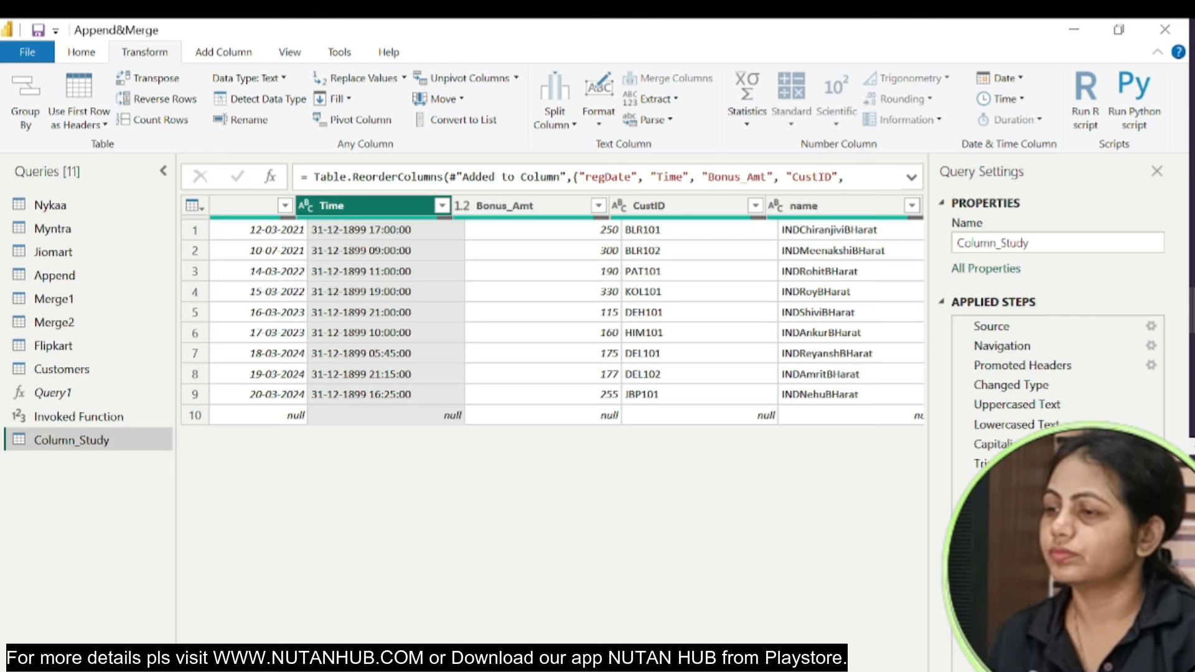
Duplicate the regDate column and place the copy directly after the original regDate column.
left_click(272, 208)
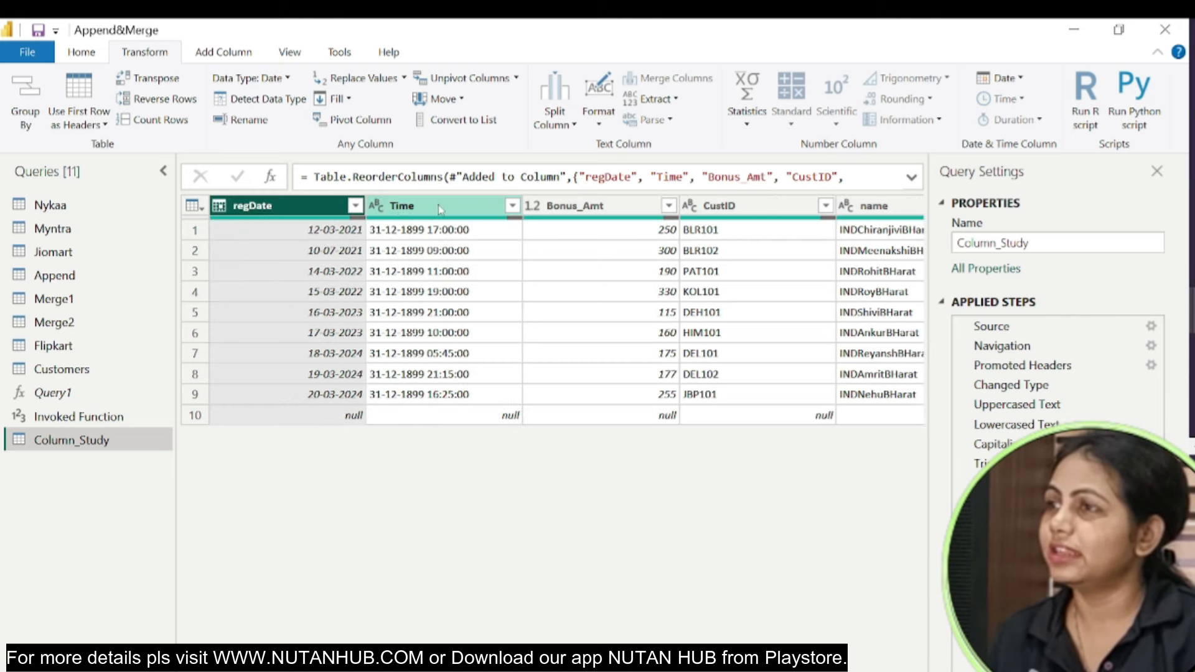
left_click(440, 210)
left_click(311, 205)
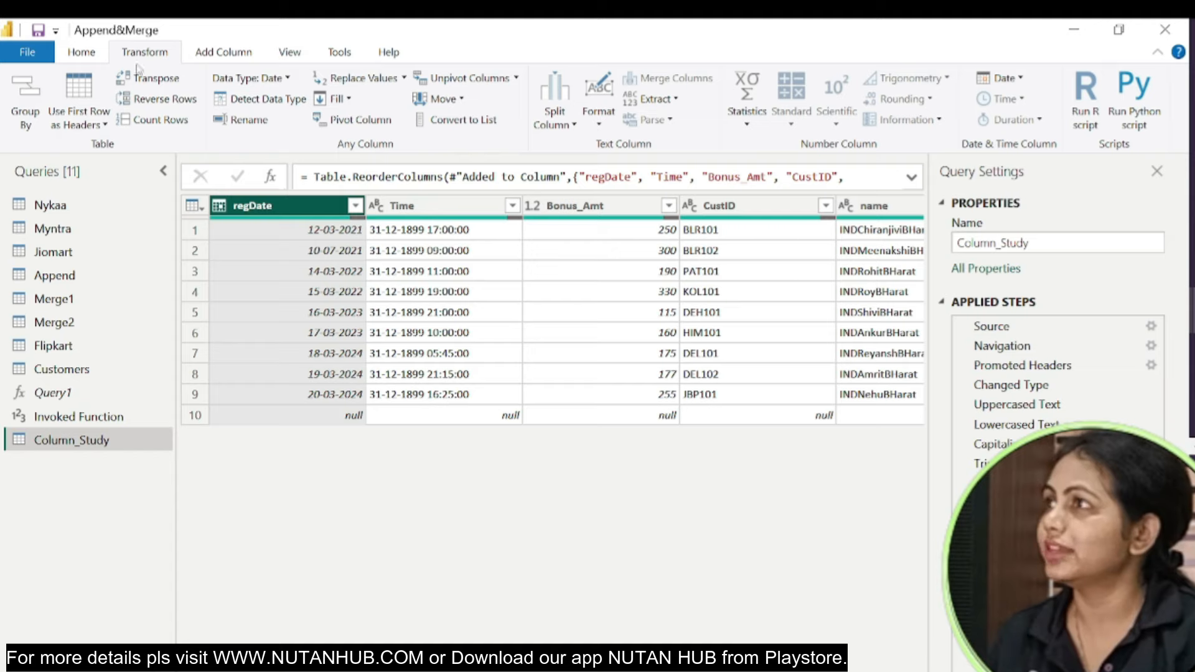
left_click(221, 54)
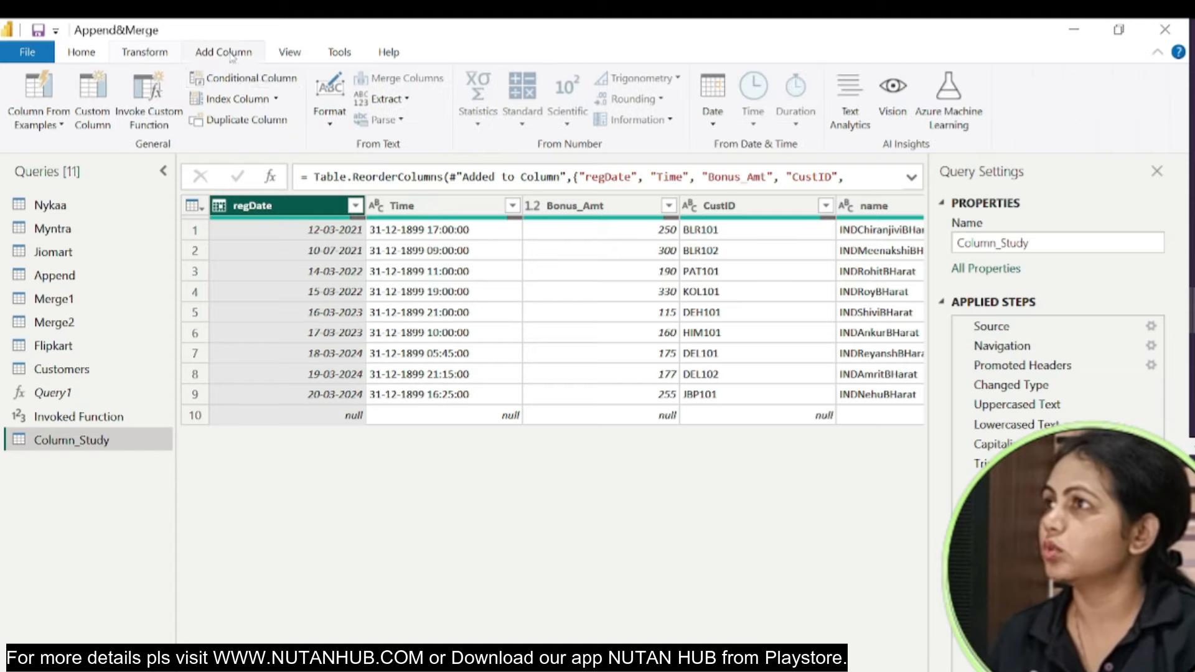
left_click(254, 121)
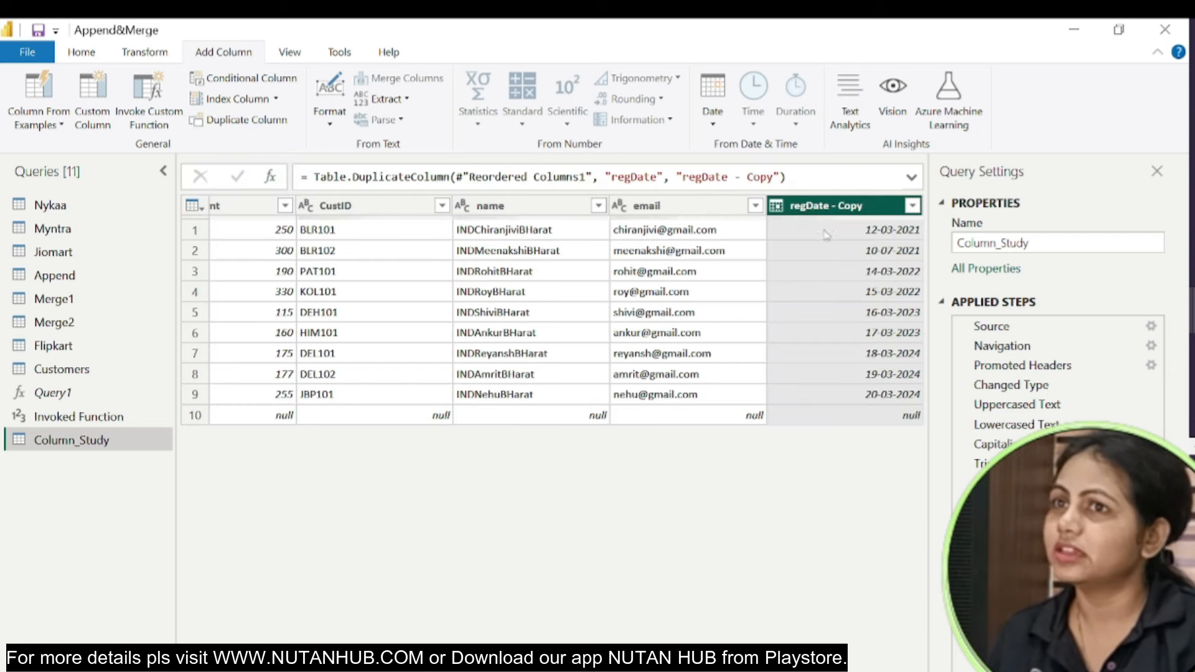
left_click_drag(821, 206, 274, 217)
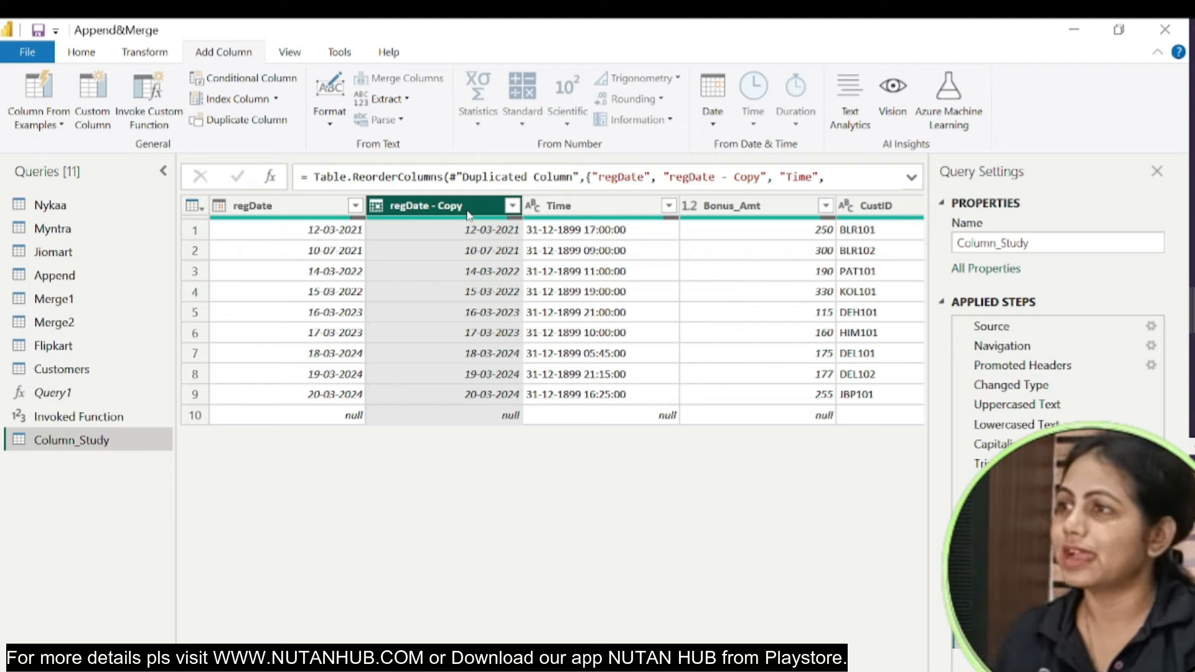
Select the original regDate column and open the date transformation options for it.
left_click(321, 203)
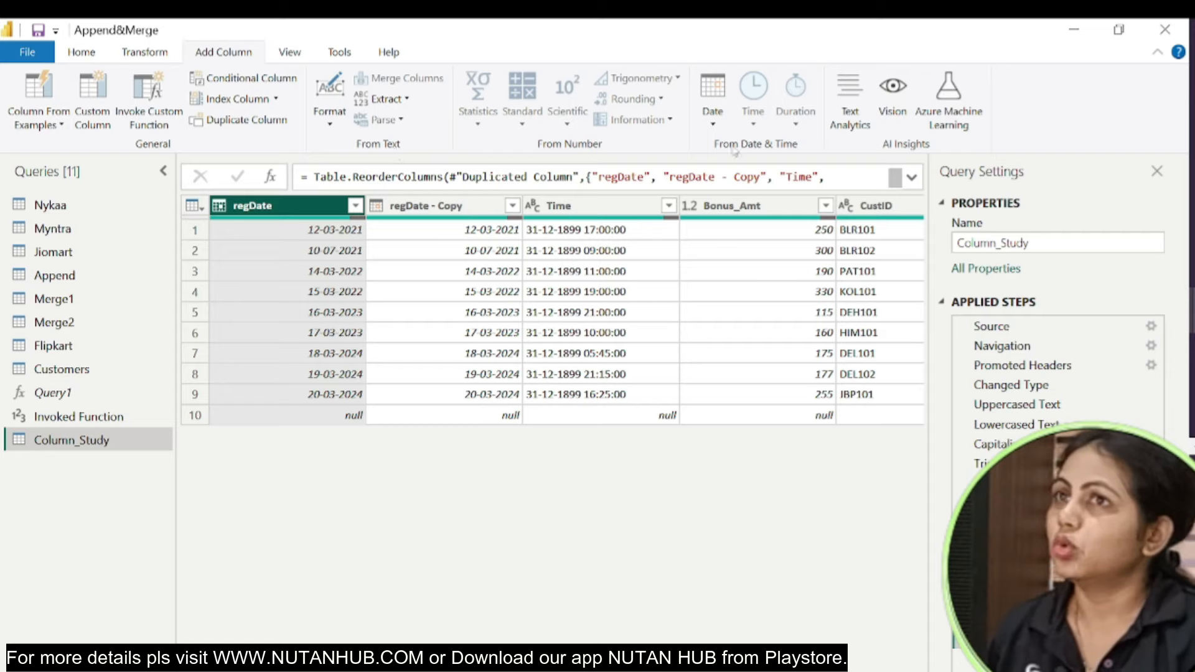
left_click(152, 54)
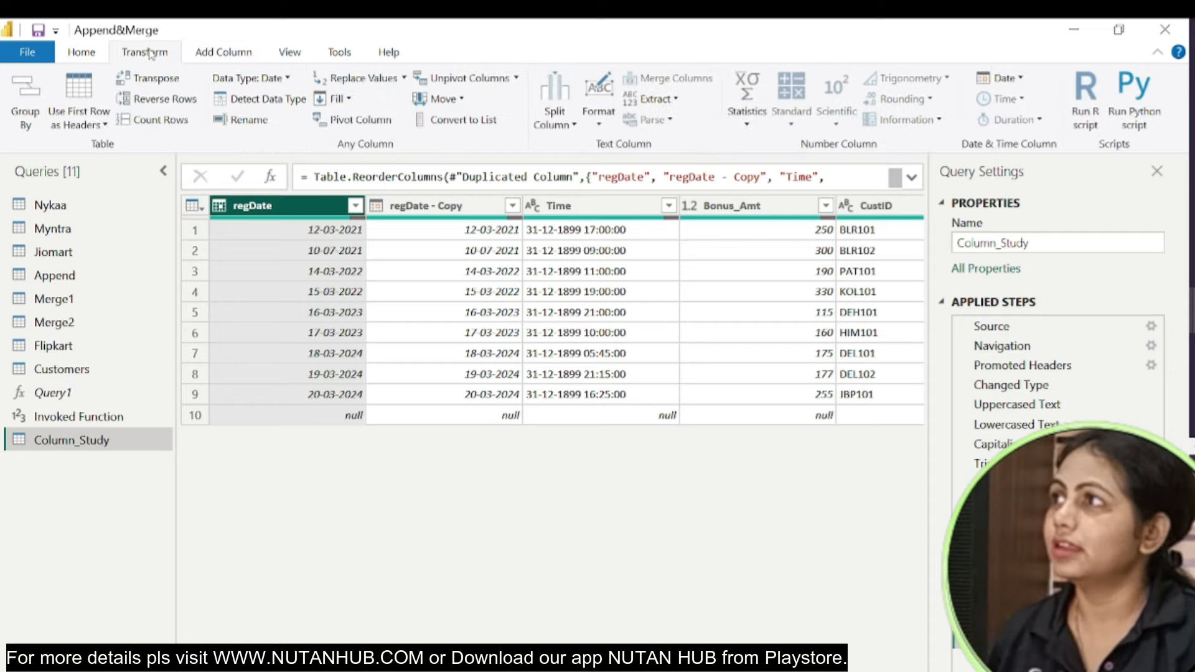
left_click(205, 52)
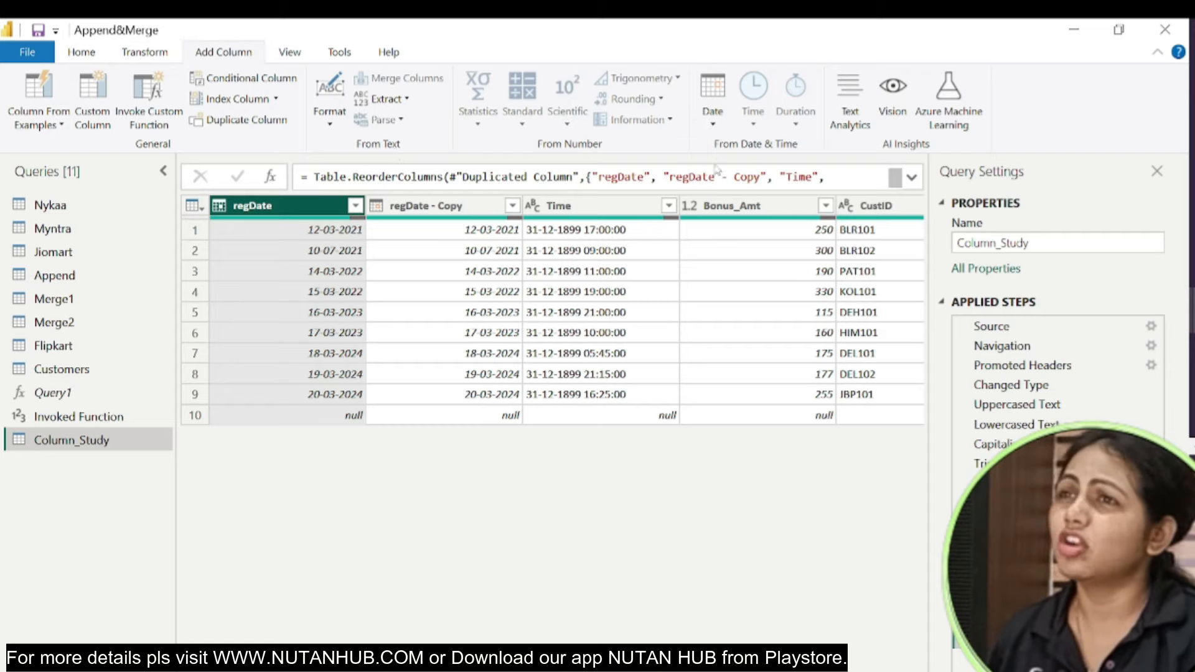
left_click(160, 52)
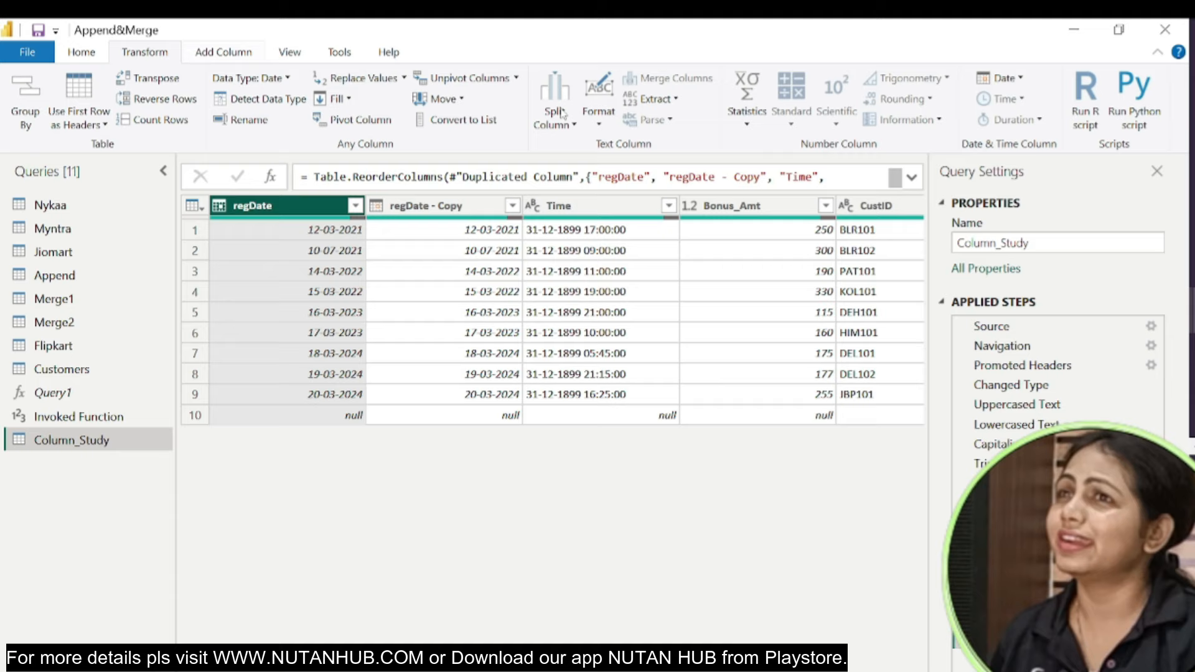
left_click(1024, 80)
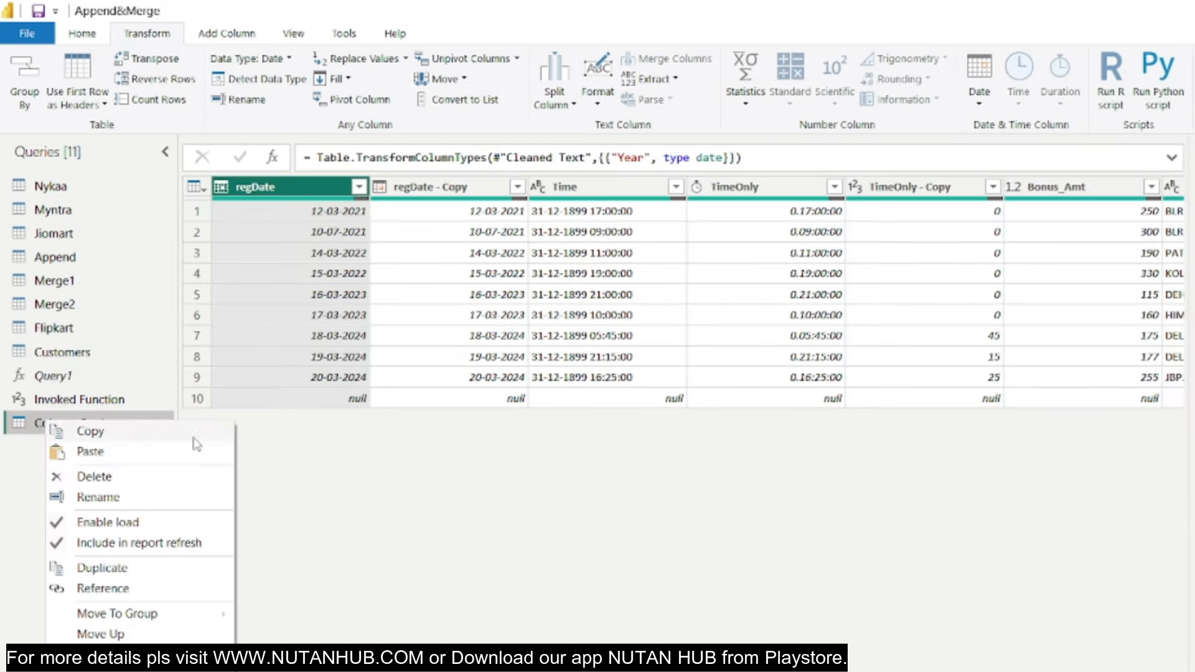
Duplicate the Column_Study query.
left_click(296, 467)
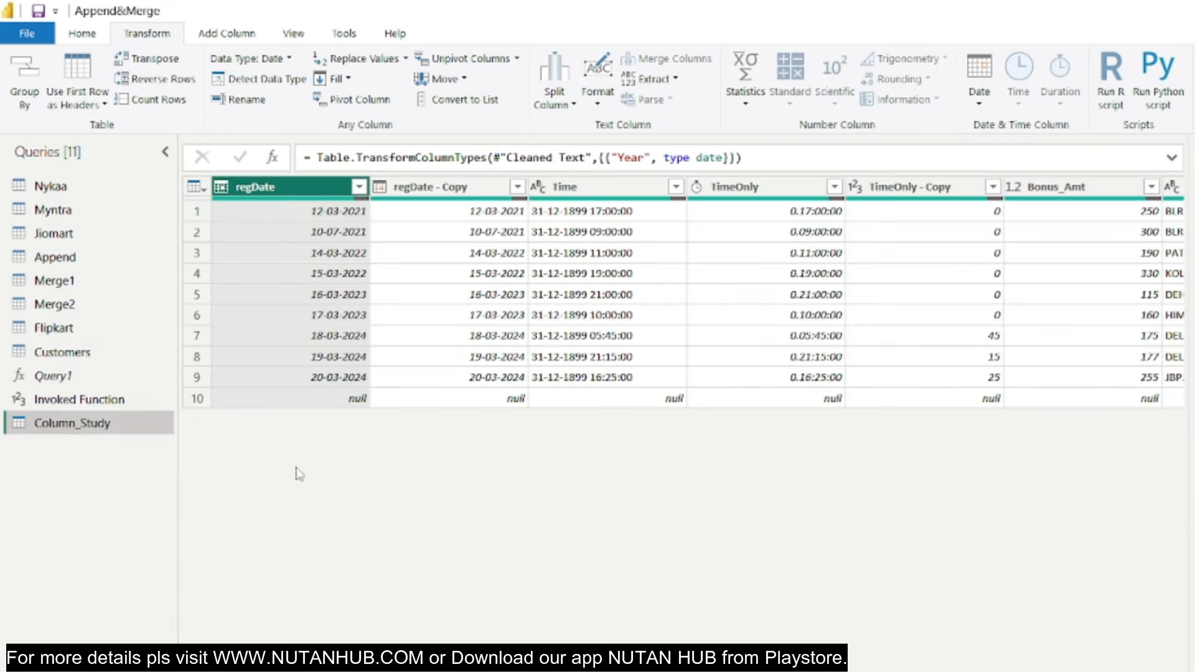
right_click(49, 430)
left_click(104, 566)
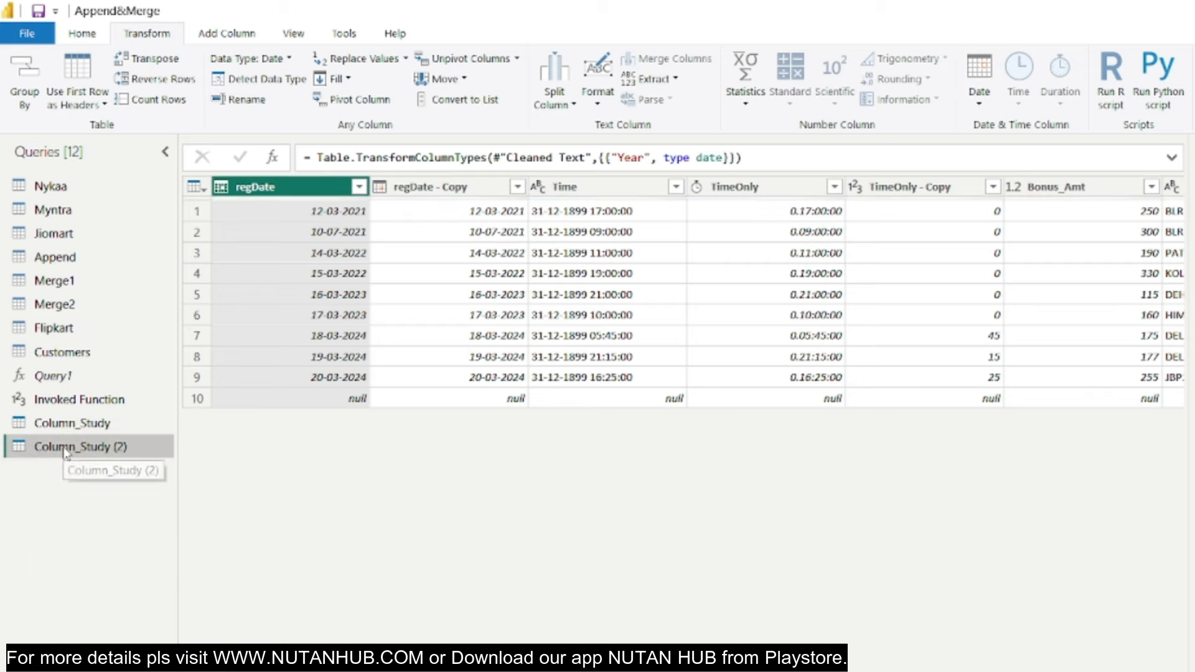
Remove the regDate - Copy, Time, TimeOnly, TimeOnly - Copy and Bonus_Amt columns from the Column_Study (2) query.
left_click(451, 198)
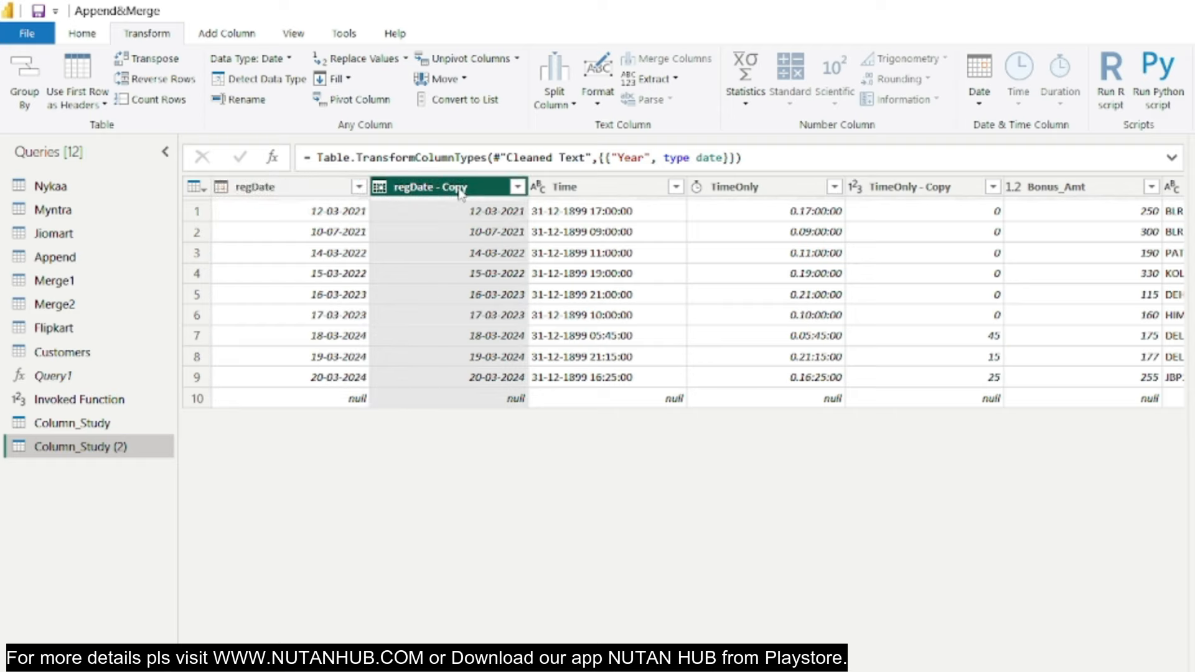
left_click(650, 190, "ctrl")
left_click(739, 190, "ctrl")
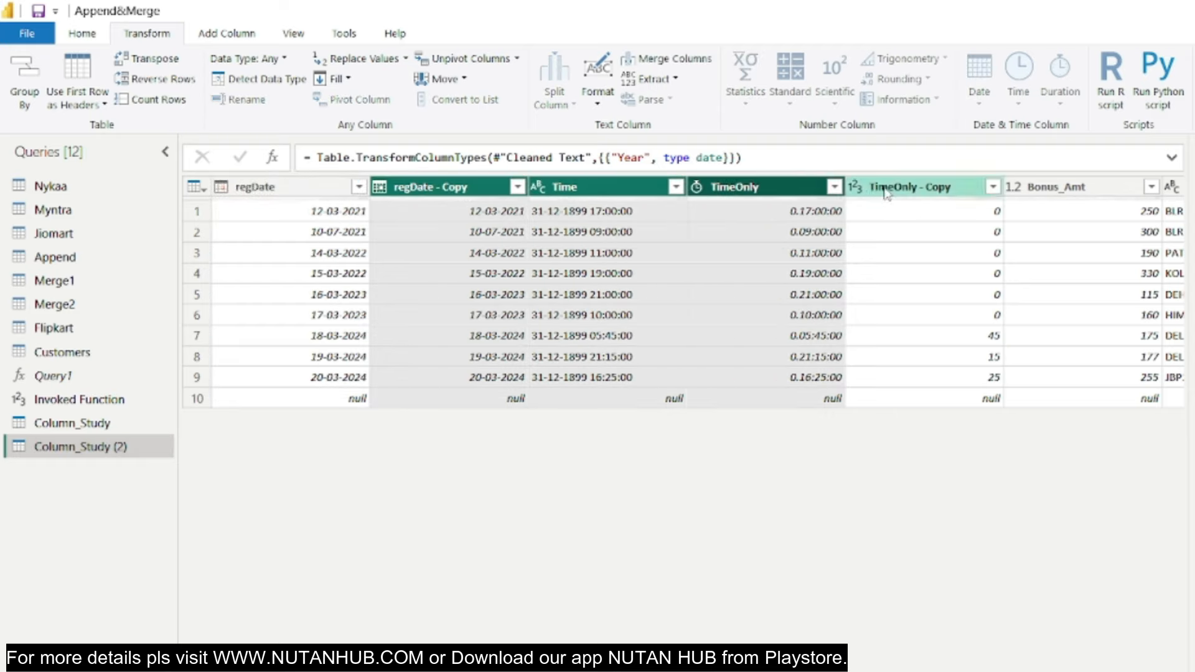
left_click(902, 188, "ctrl")
left_click(1081, 189, "ctrl")
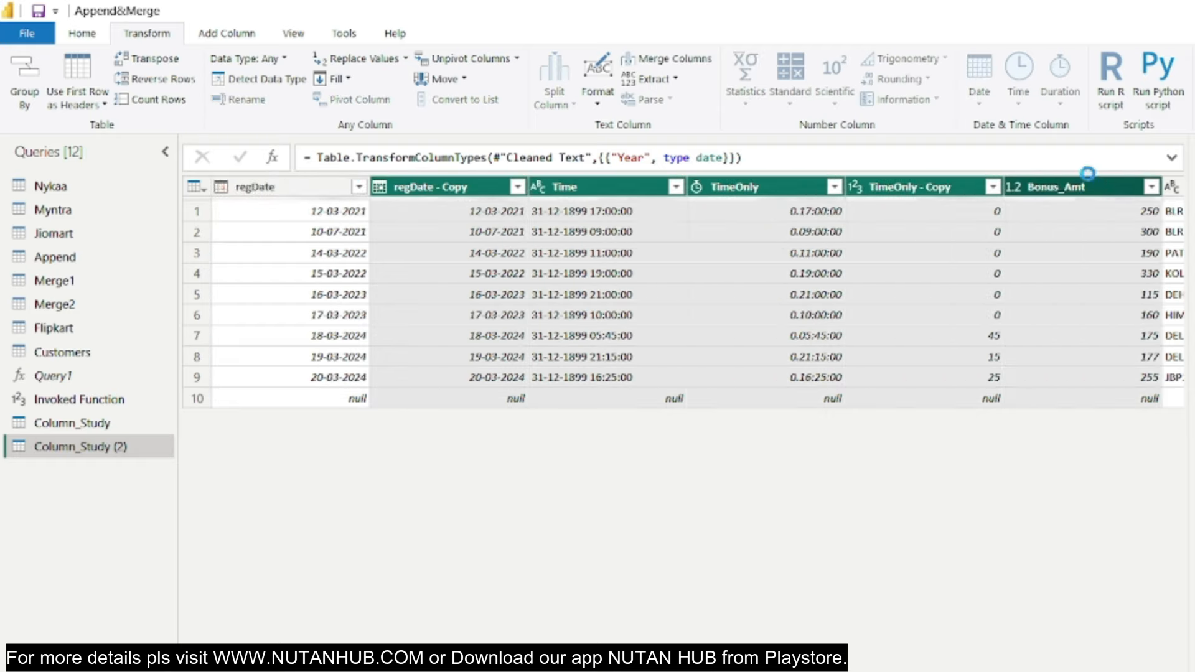
key("Delete")
Remove the name, email, Year and CustID columns from the Column_Study (2) query so only regDate is kept.
left_click(579, 187)
left_click(736, 190, "ctrl")
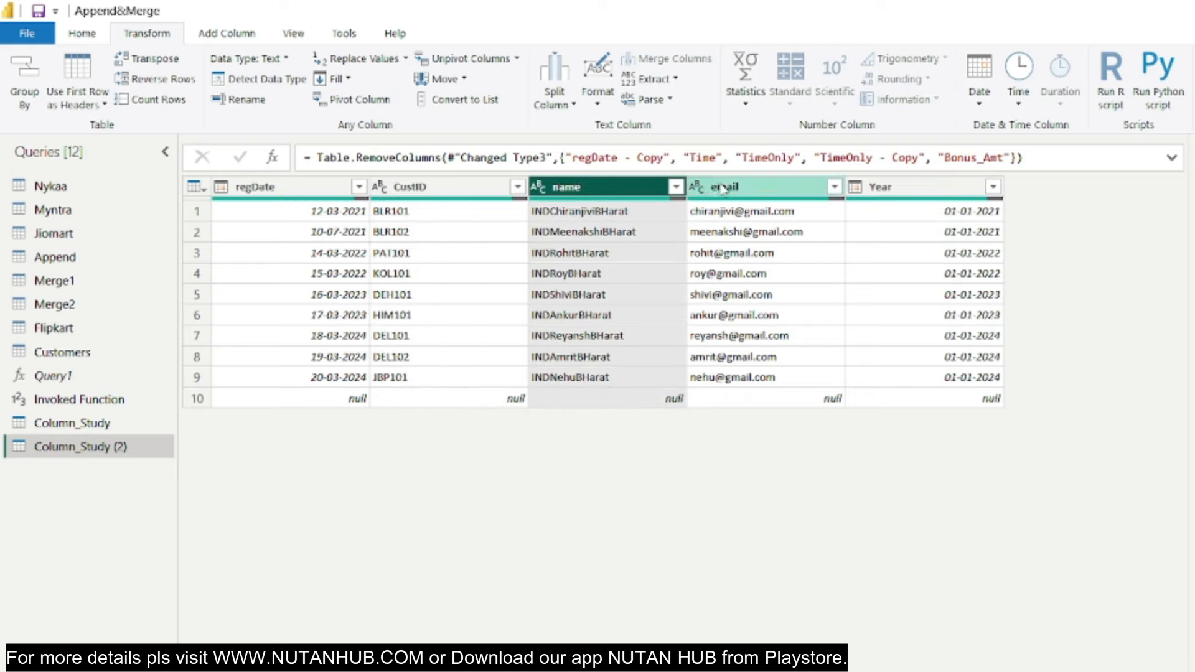
left_click(871, 188, "ctrl")
left_click(446, 193, "ctrl")
key("Delete")
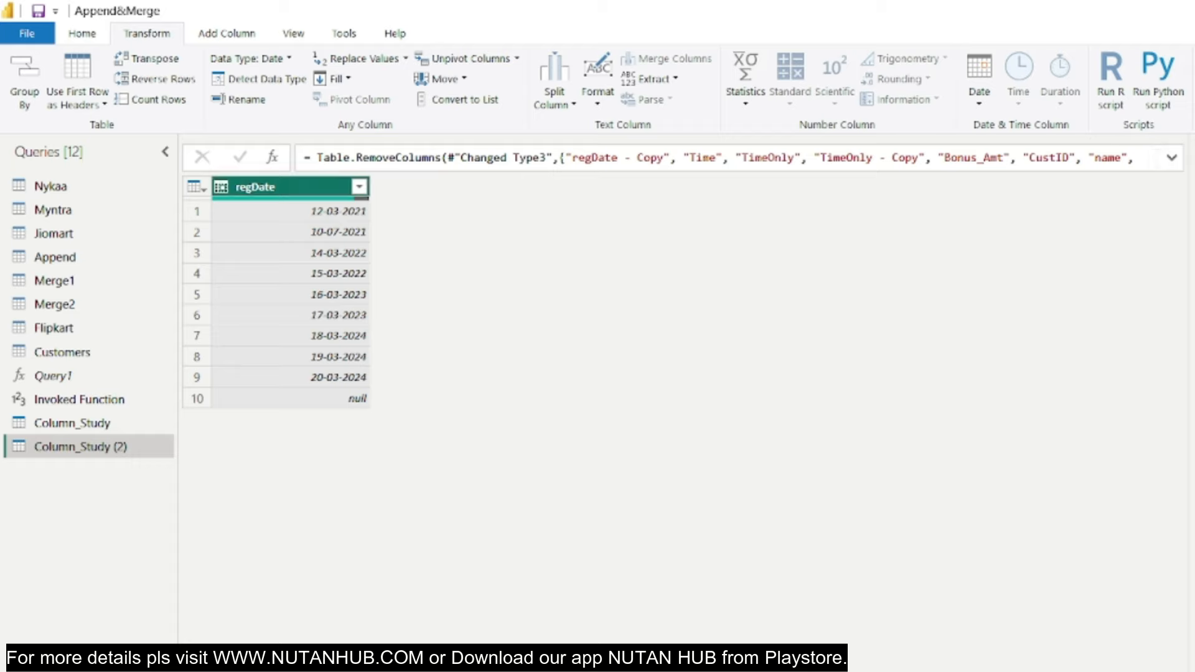
Duplicate the regDate column in the Column_Study (2) query.
right_click(288, 190)
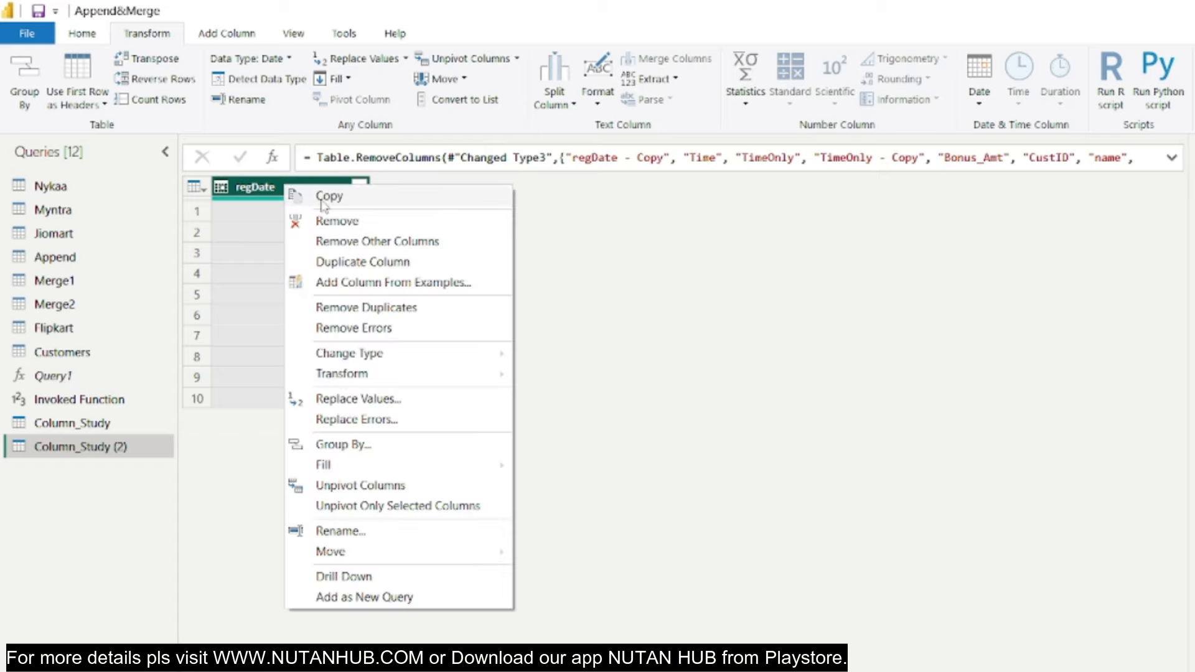
left_click(335, 269)
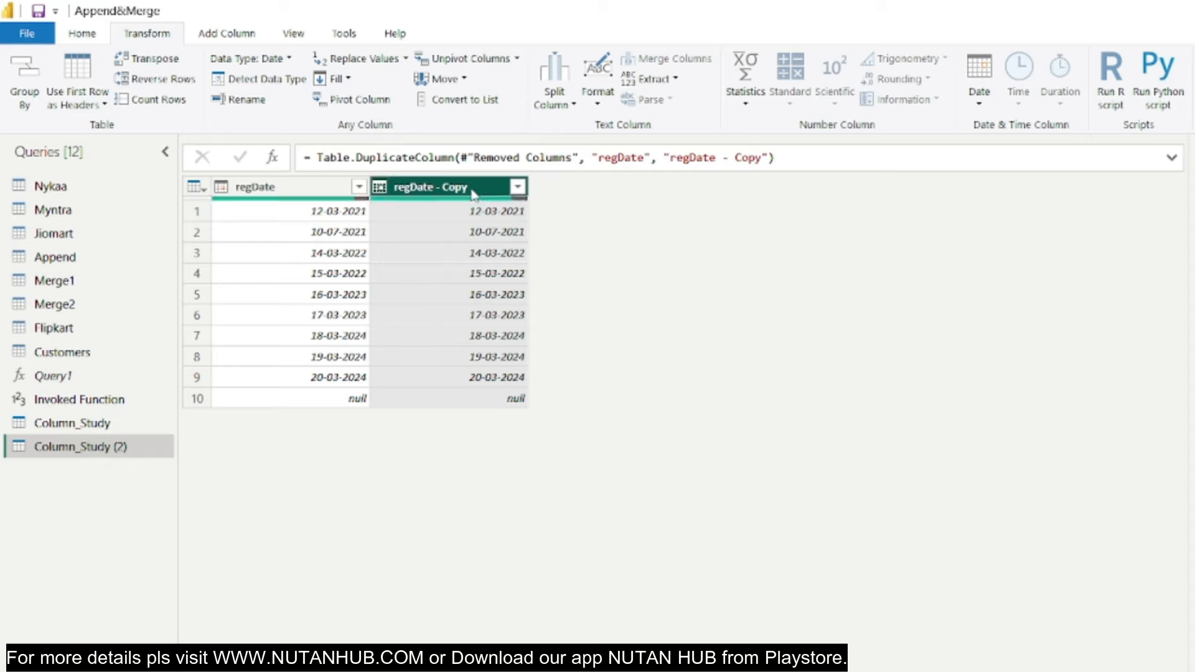
left_click(285, 190)
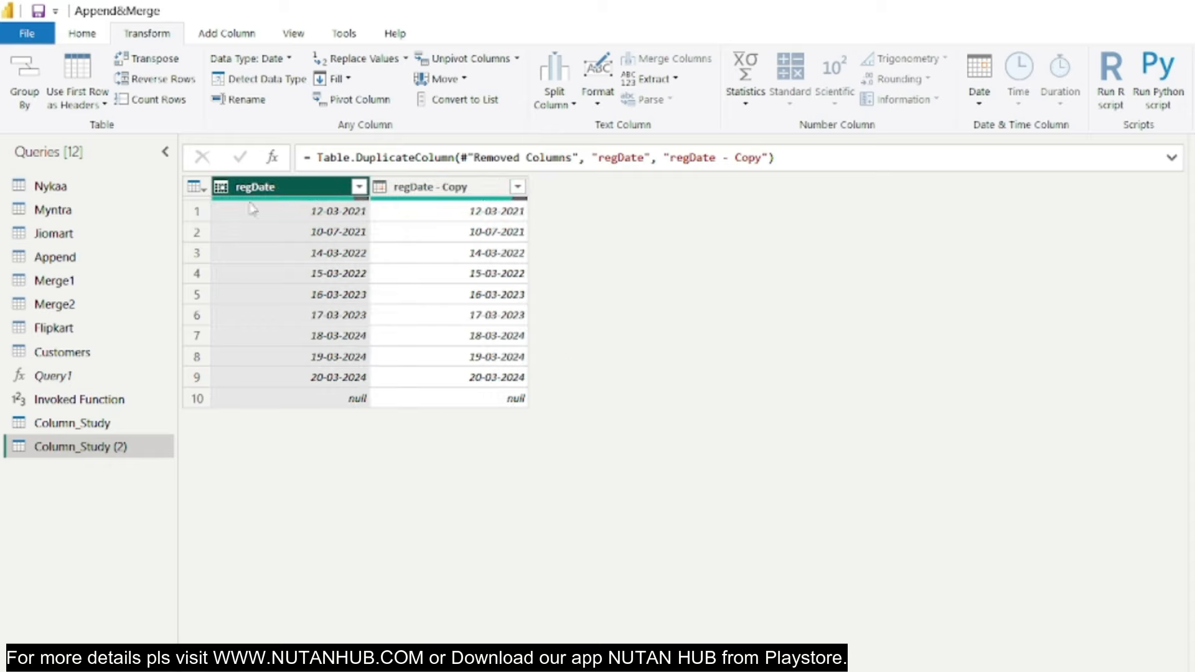
Transform the regDate - Copy column's dates into Age durations.
left_click(456, 195)
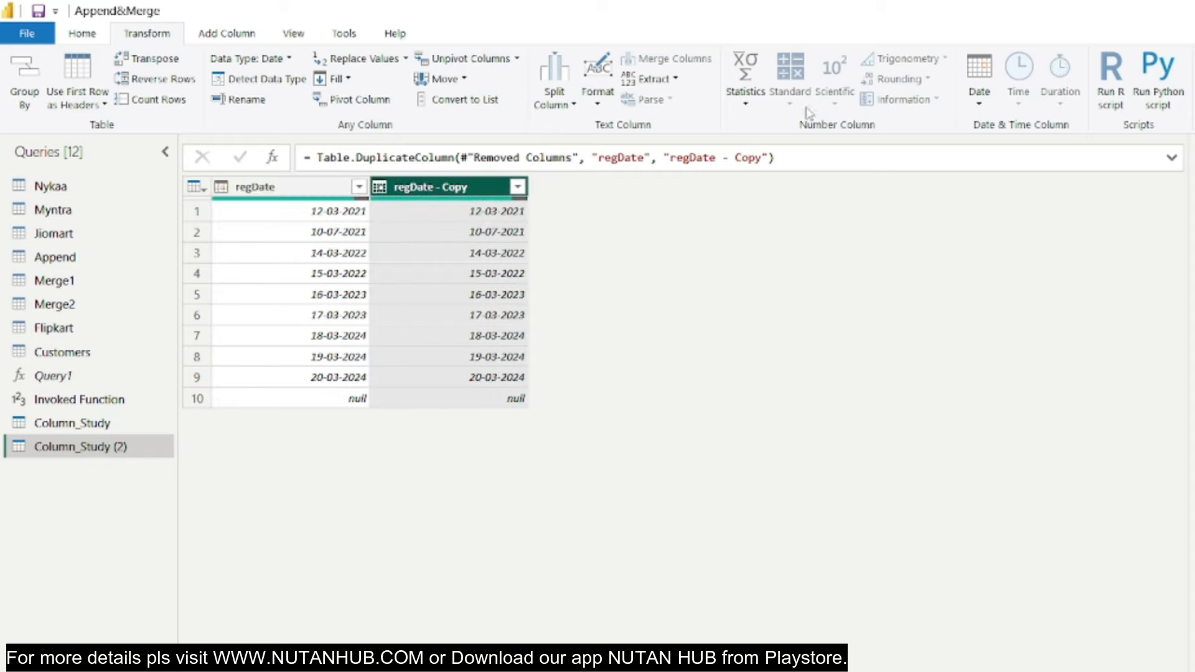
left_click(979, 100)
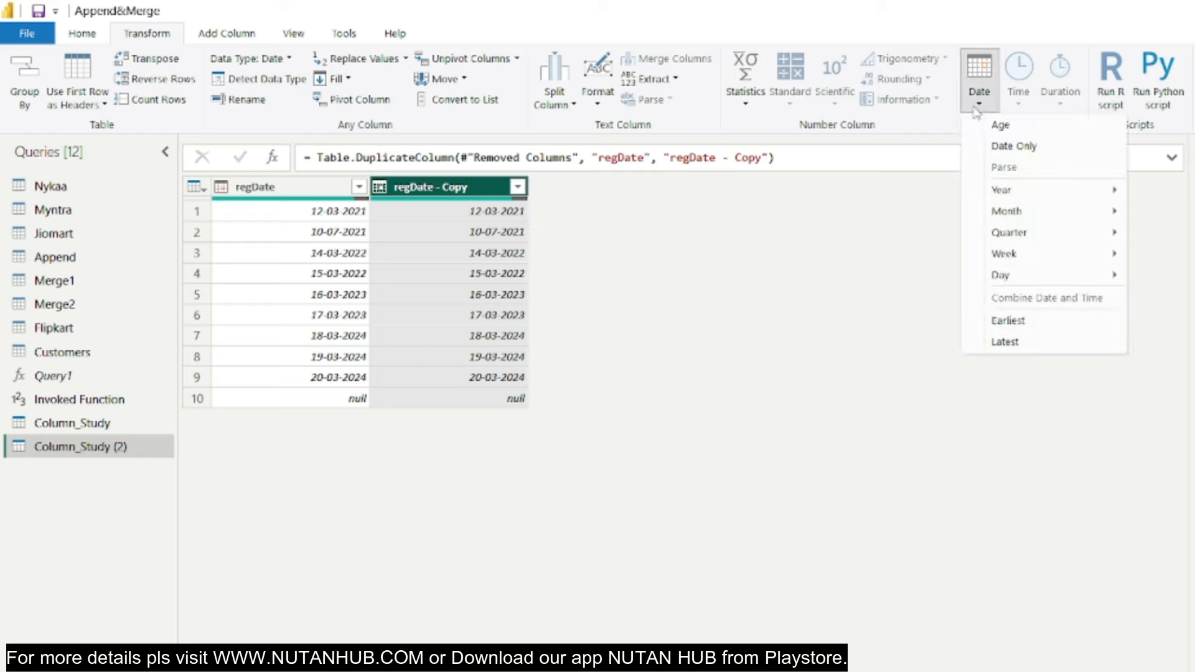
left_click(999, 127)
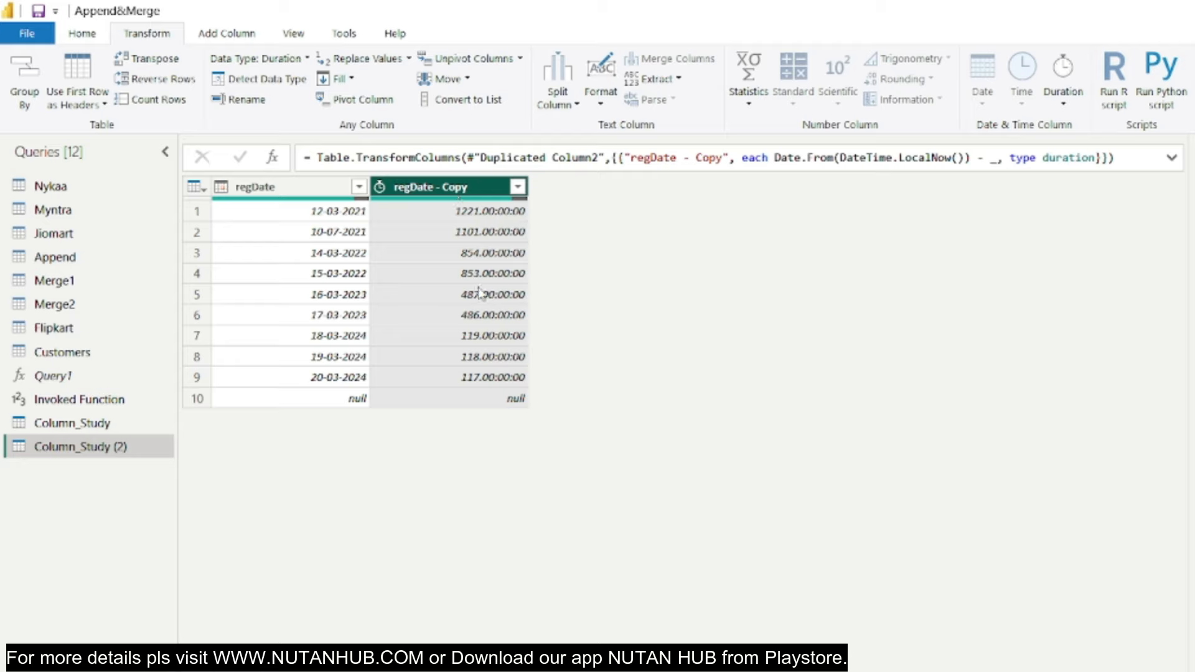
left_click(474, 213)
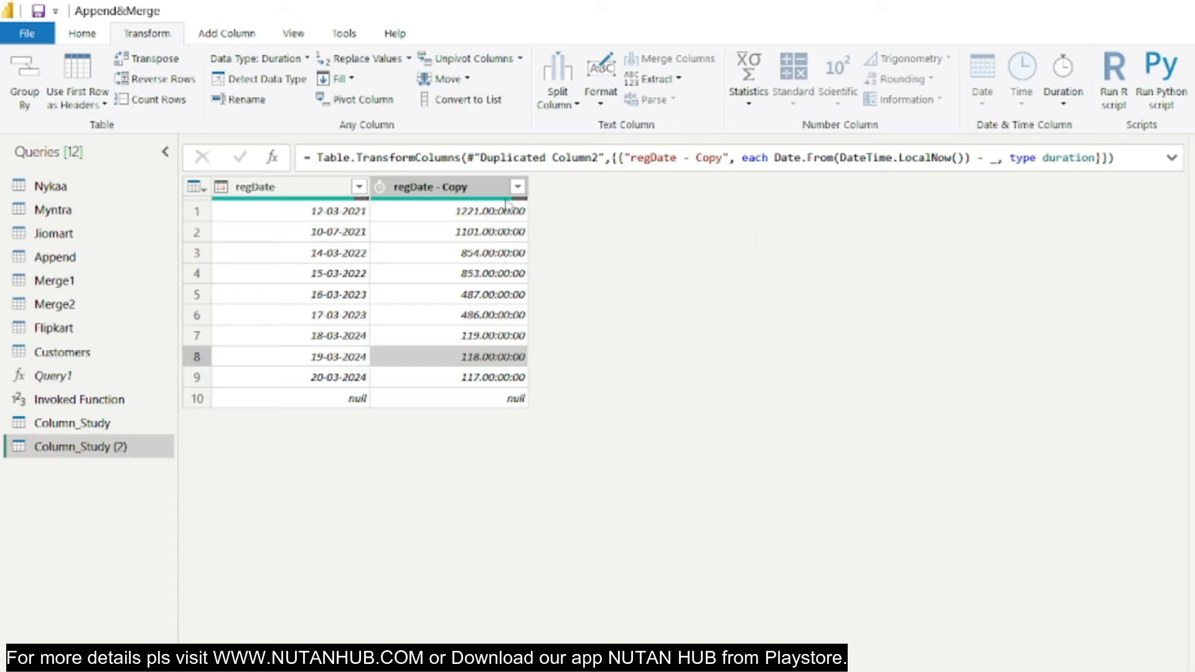
Convert the durations in the regDate - Copy column to Total Years.
left_click(381, 188)
left_click(380, 188)
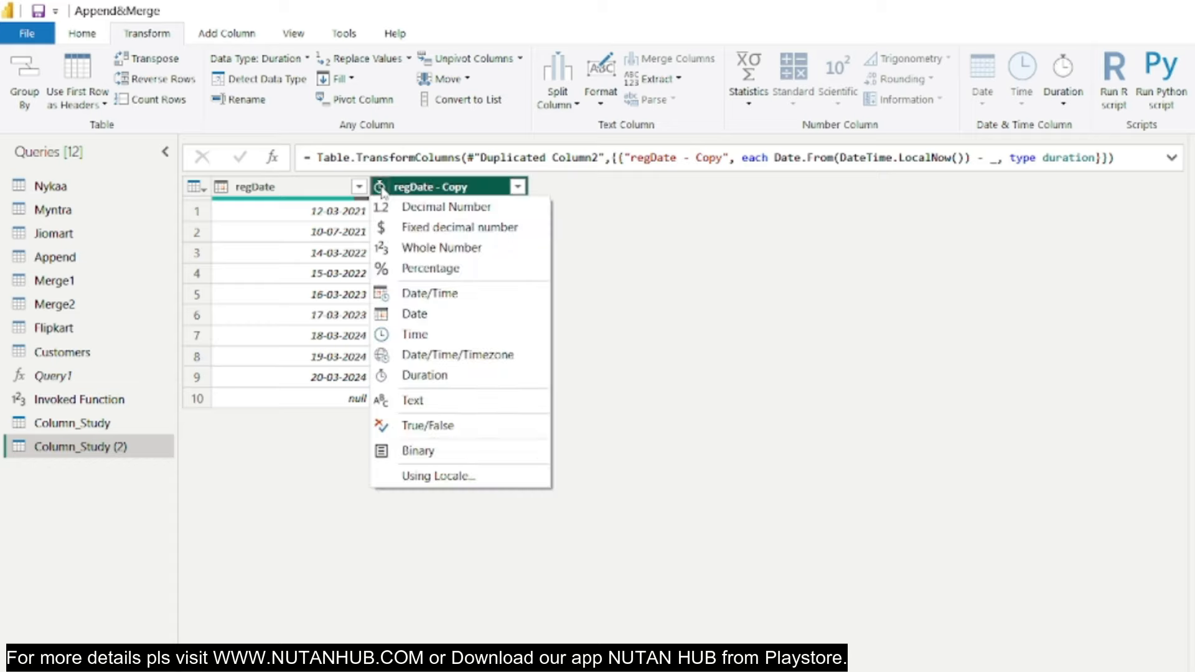
left_click(853, 251)
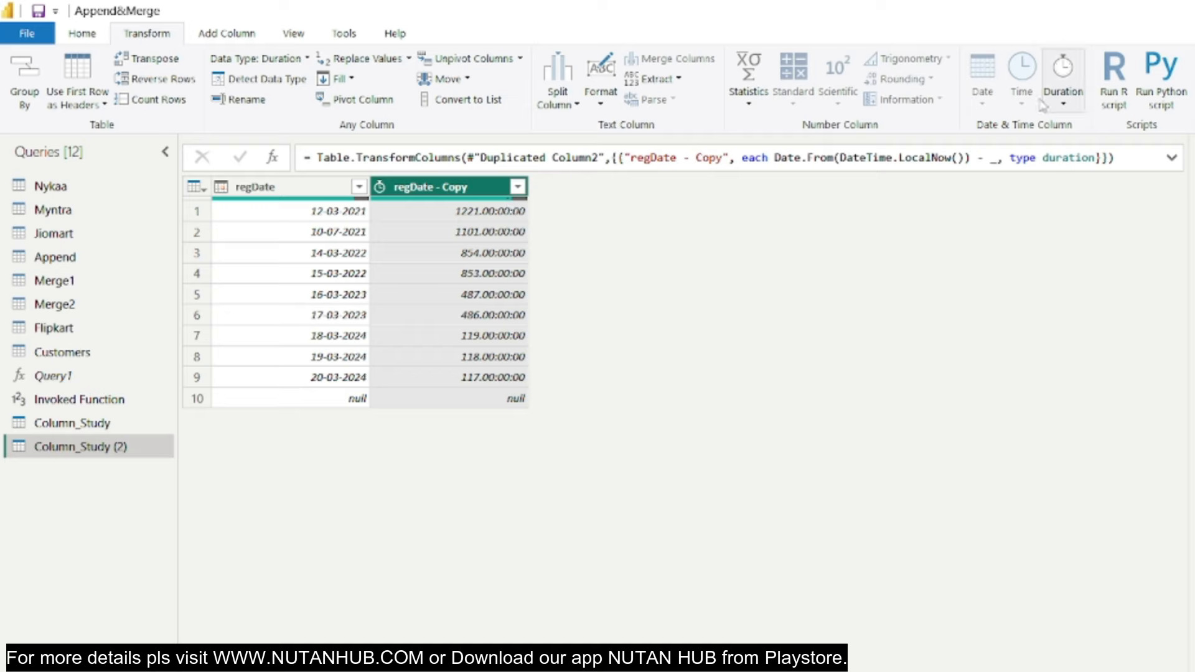
left_click(1062, 104)
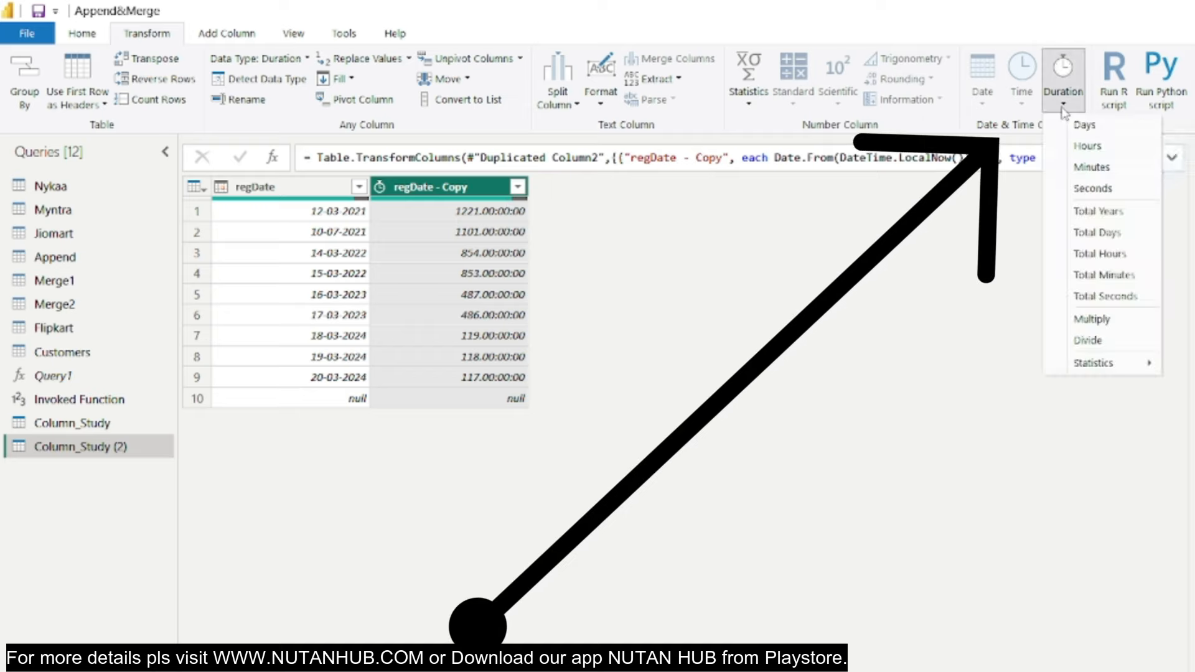
left_click(1112, 213)
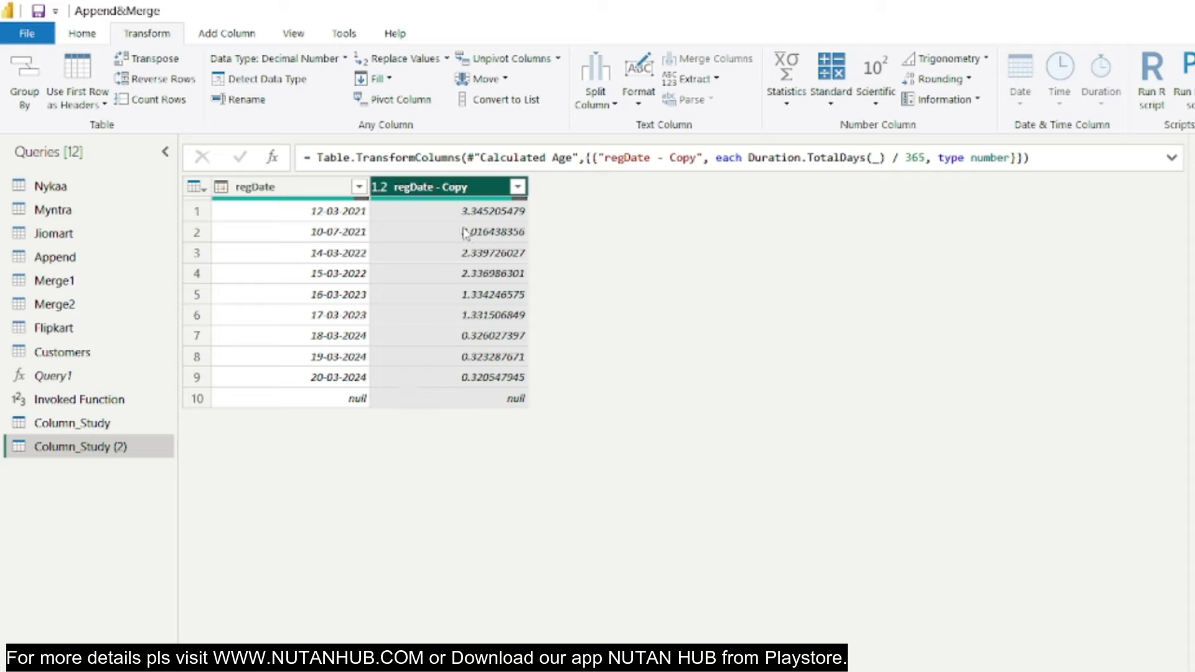
Round down the year values in the regDate - Copy column.
left_click(439, 231)
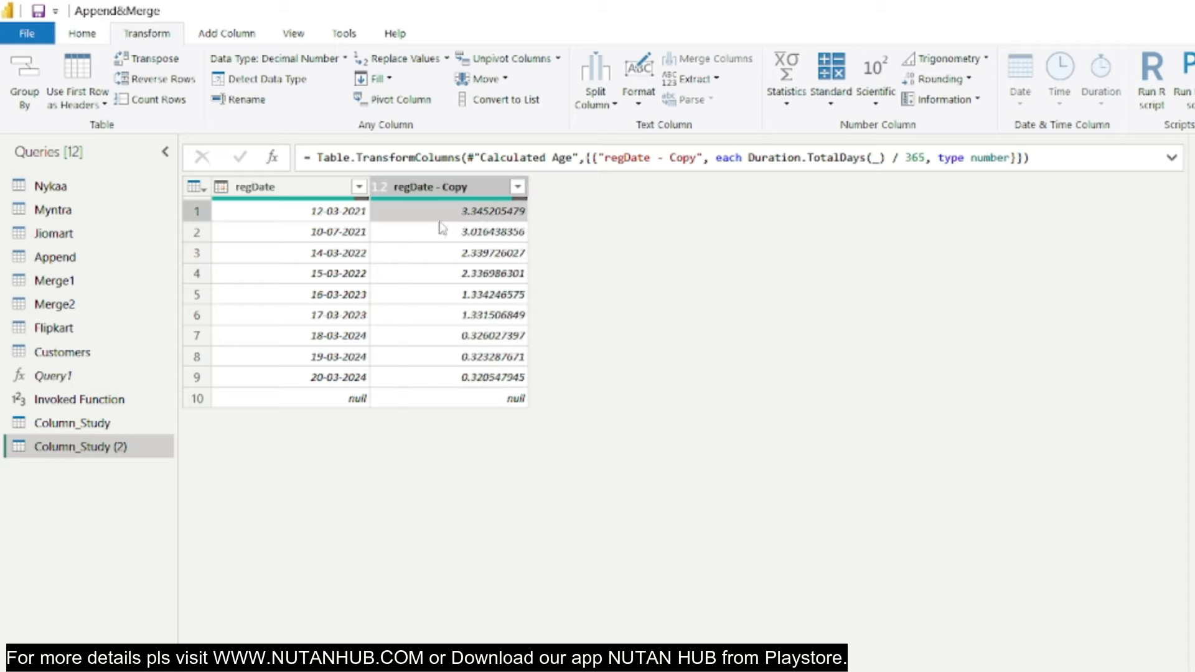
left_click(436, 256)
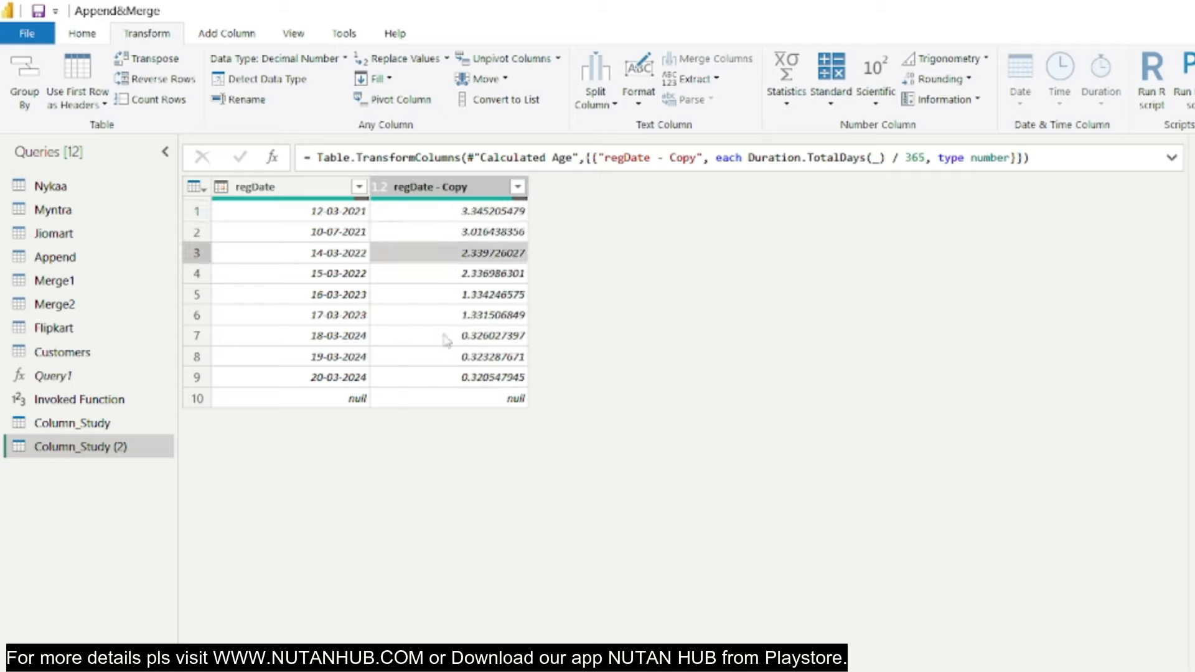
left_click(443, 336)
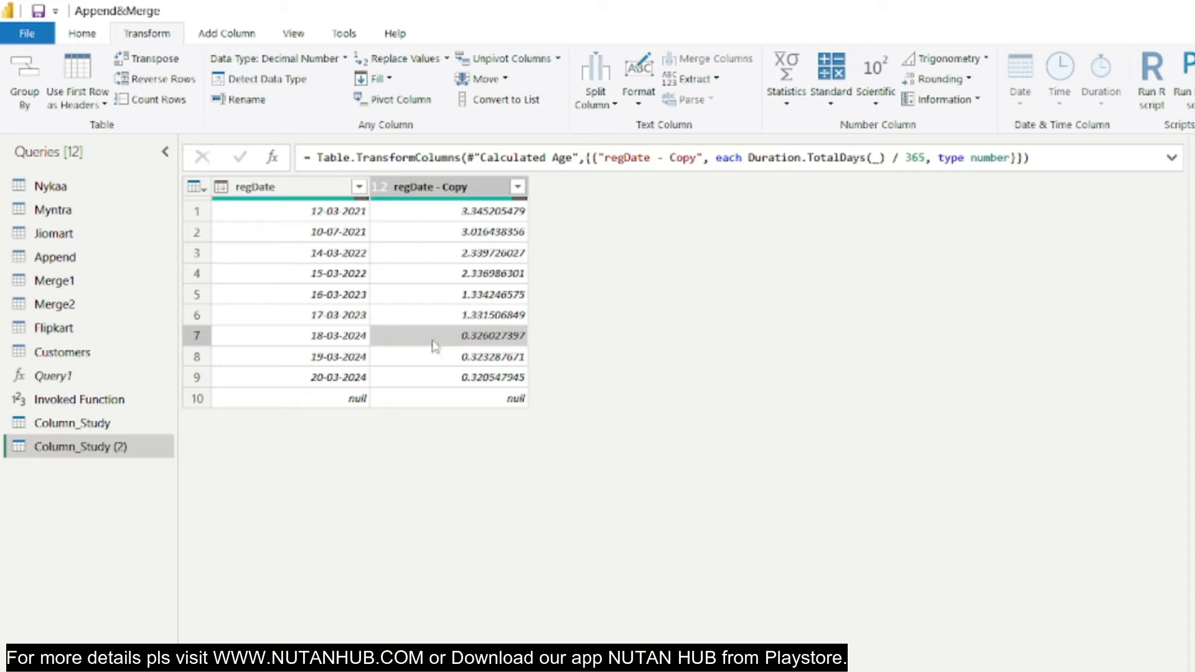
left_click(428, 189)
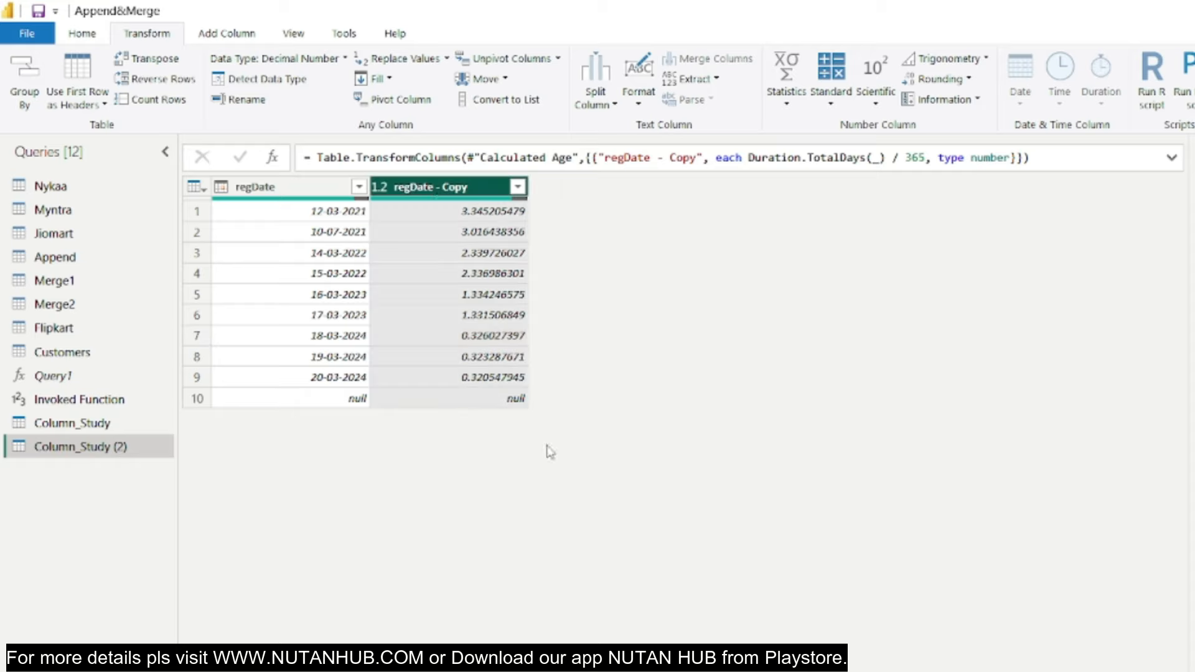
left_click(970, 81)
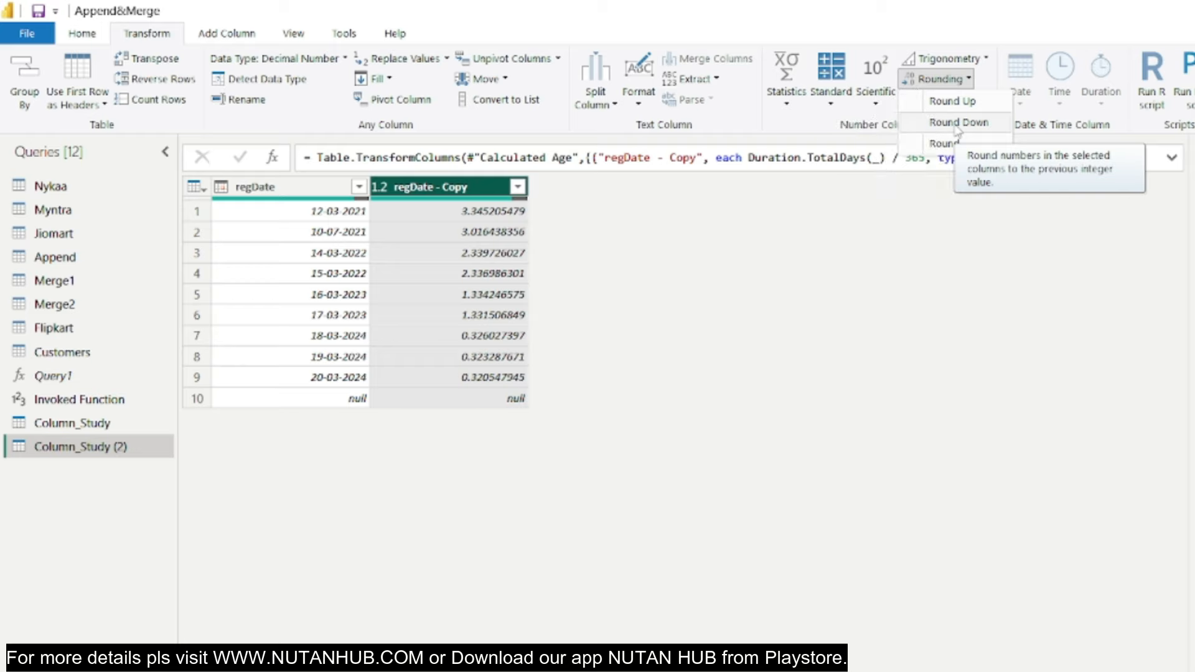
left_click(957, 123)
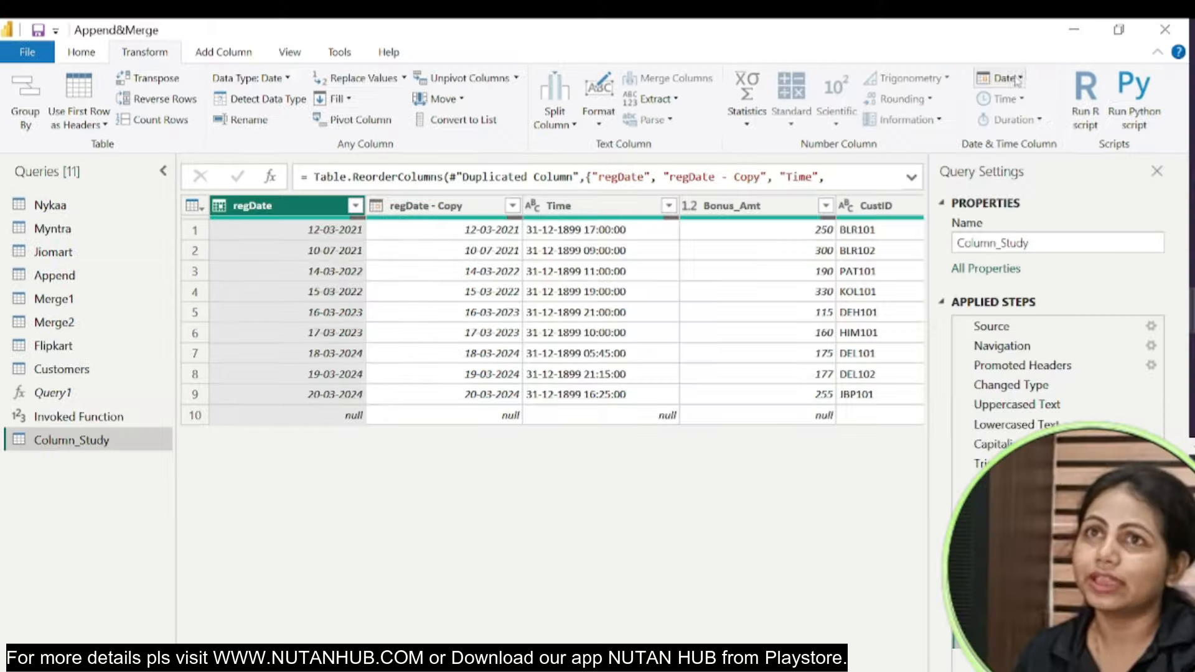
Try extracting the Year from the regDate column in the Column_Study query, and undo the transformation.
left_click(1021, 78)
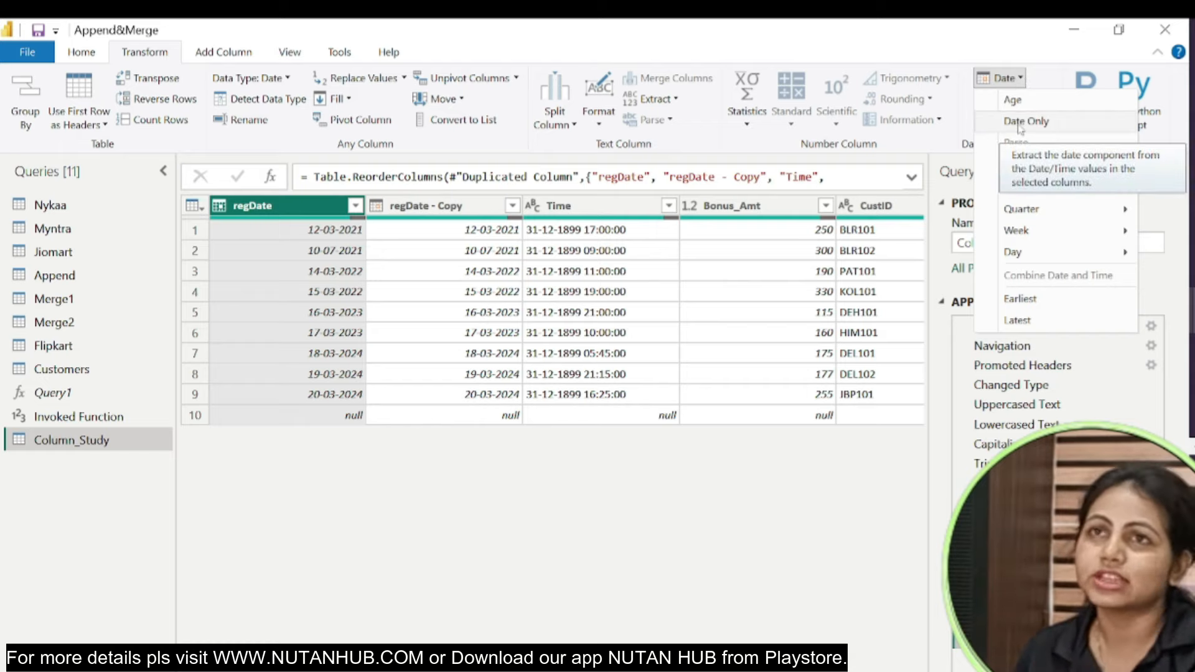
mouse_move(1024, 168)
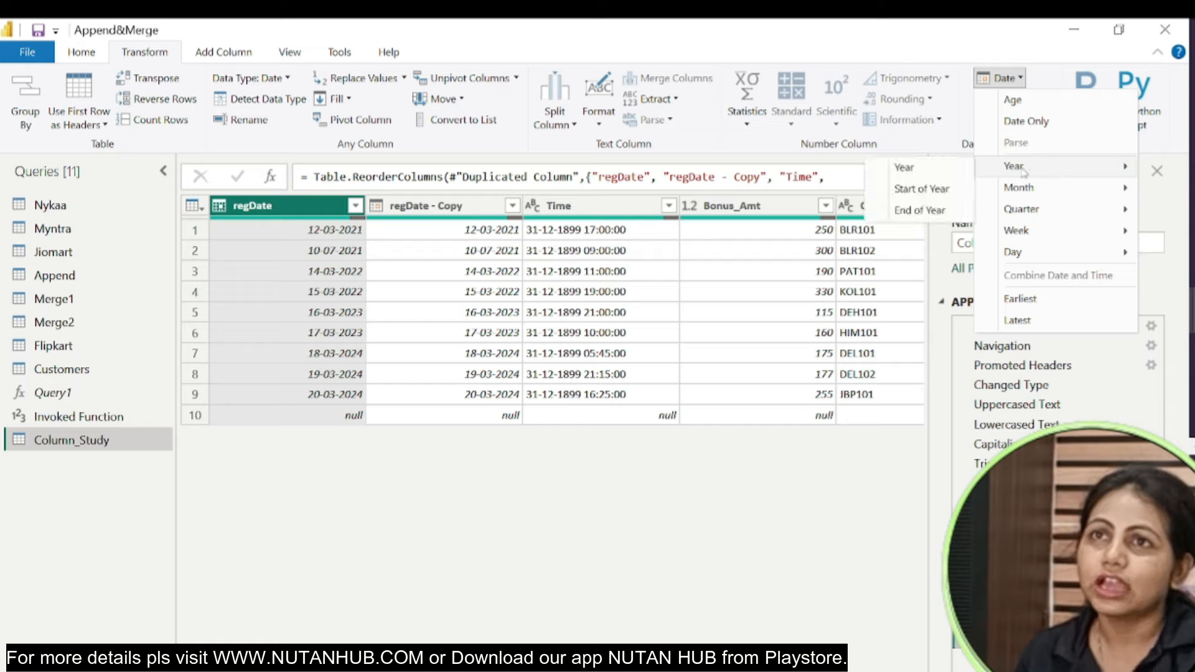
left_click(927, 174)
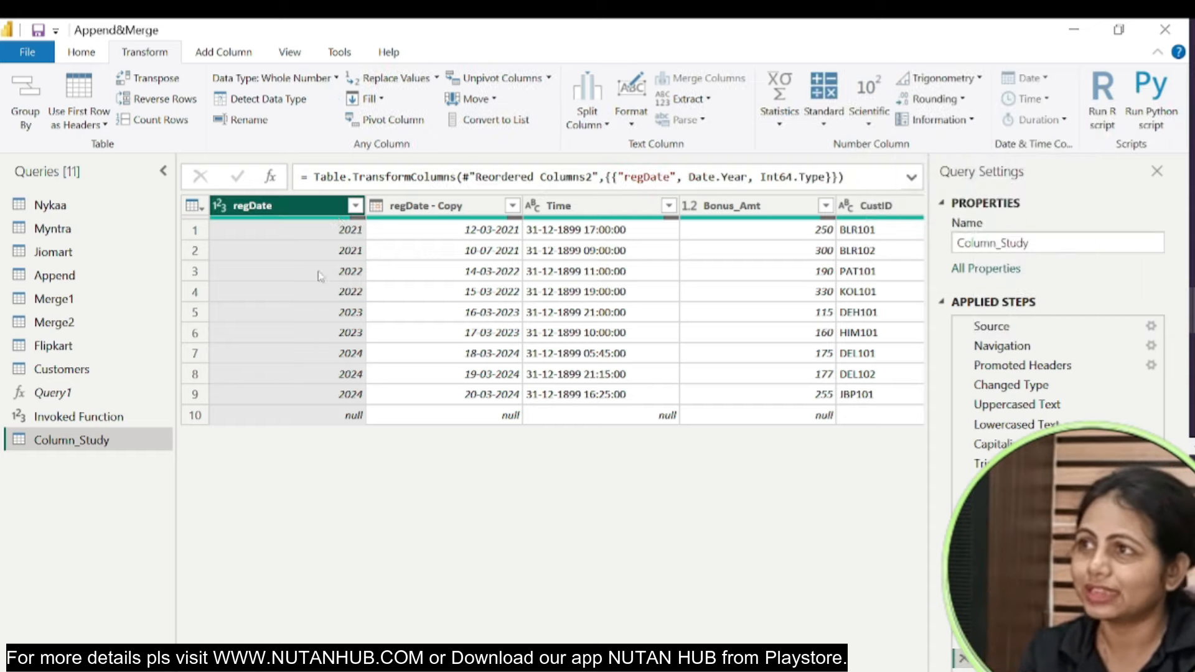
key("ctrl+z")
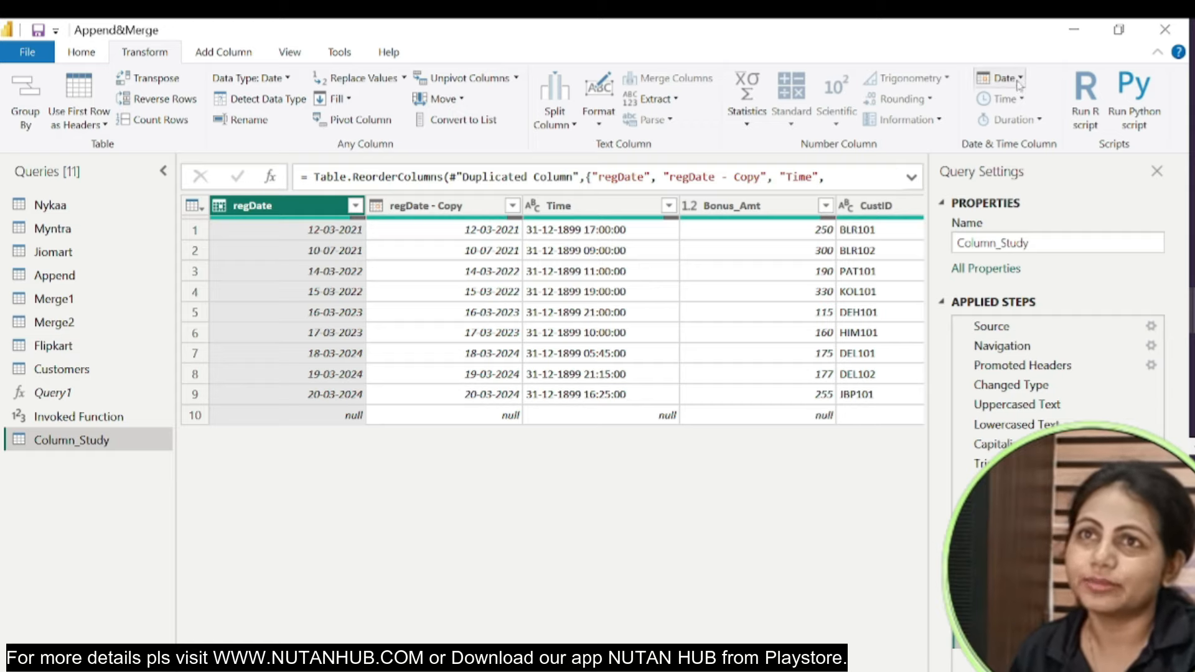
Try converting the regDate column to the Name of Month, and delete that applied step.
left_click(999, 78)
mouse_move(1019, 188)
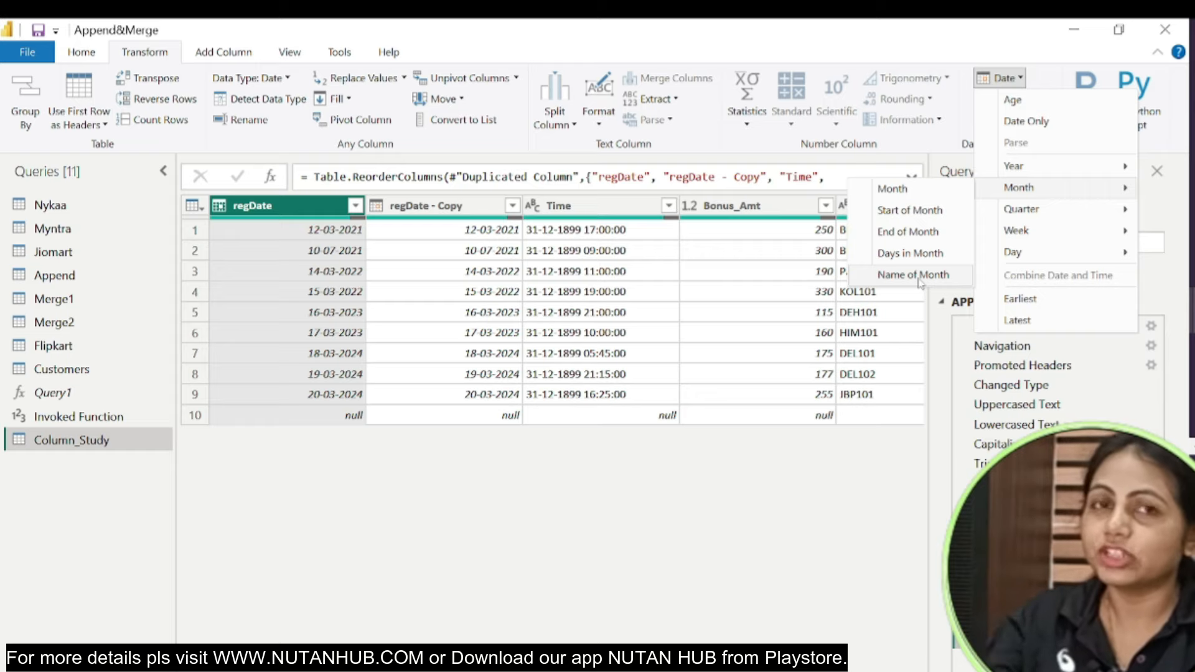
left_click(919, 276)
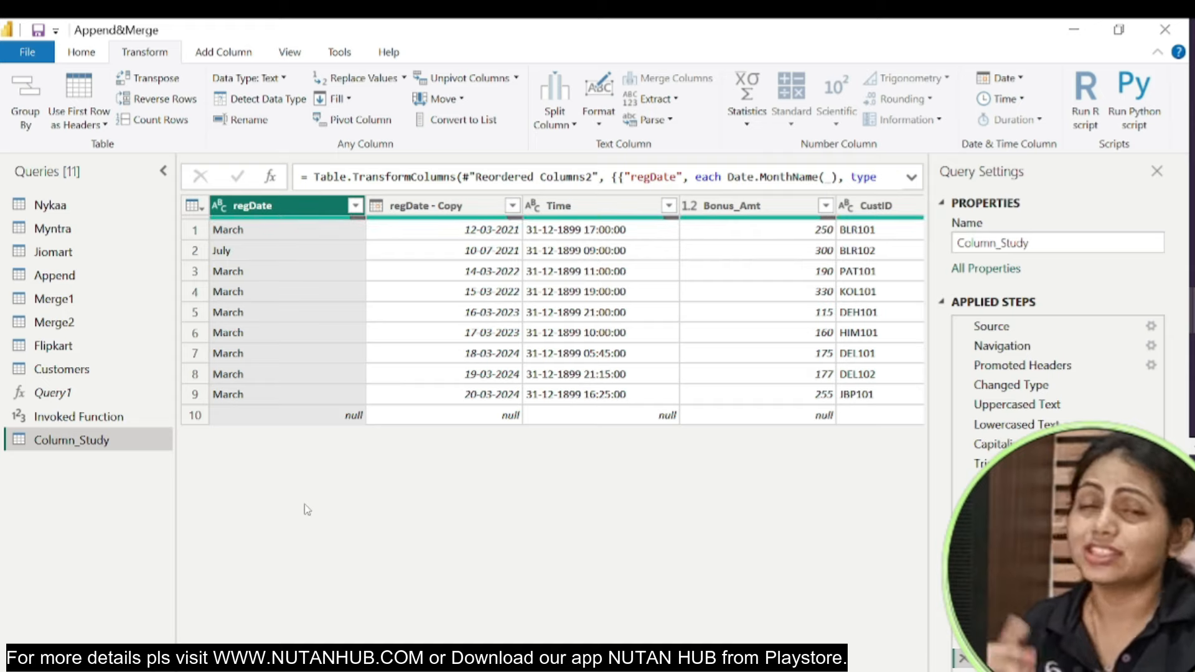
left_click(961, 660)
Try converting the regDate column to Days in Month, and delete that applied step.
left_click(1019, 79)
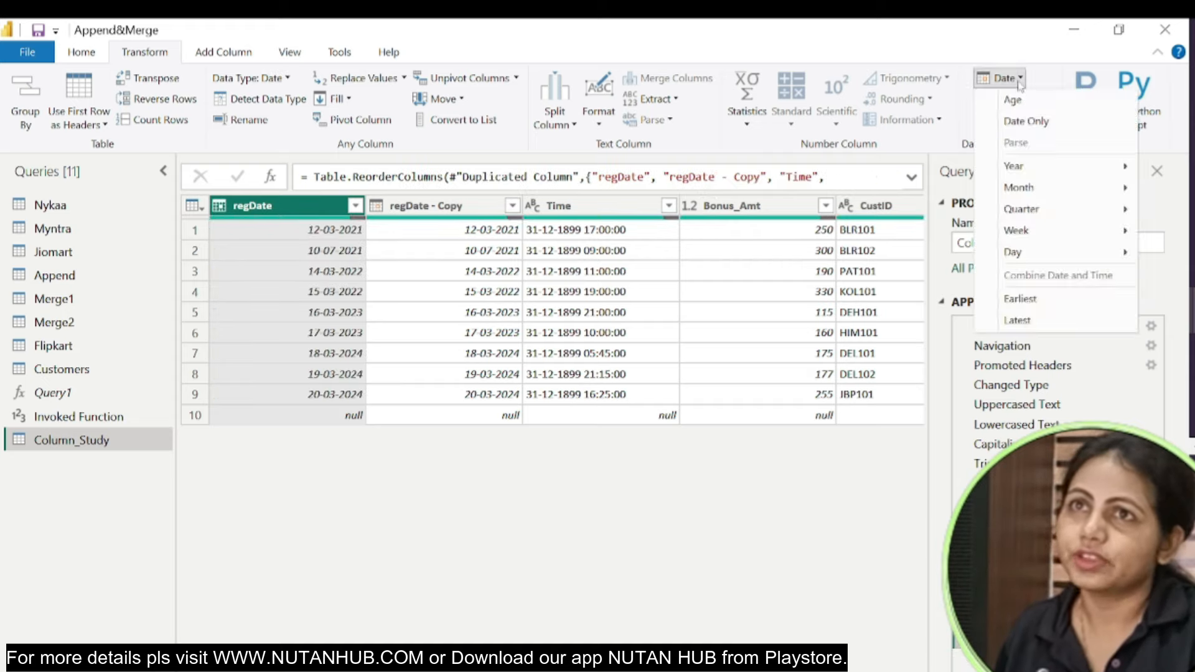
mouse_move(1014, 172)
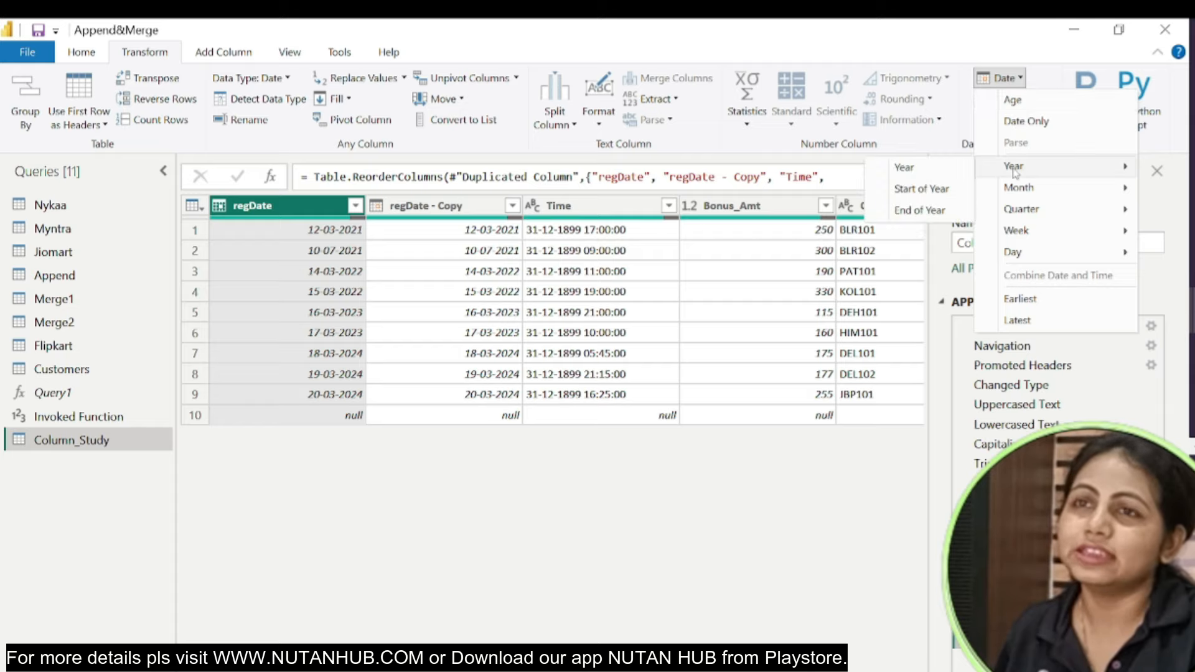
mouse_move(1022, 193)
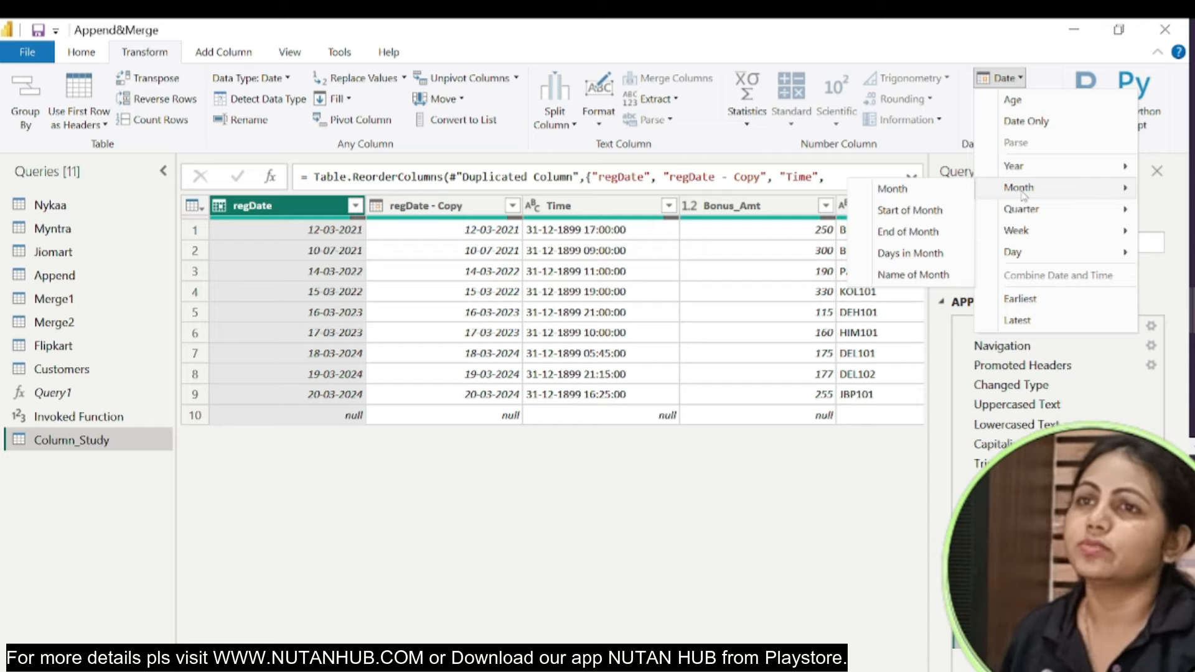
left_click(931, 255)
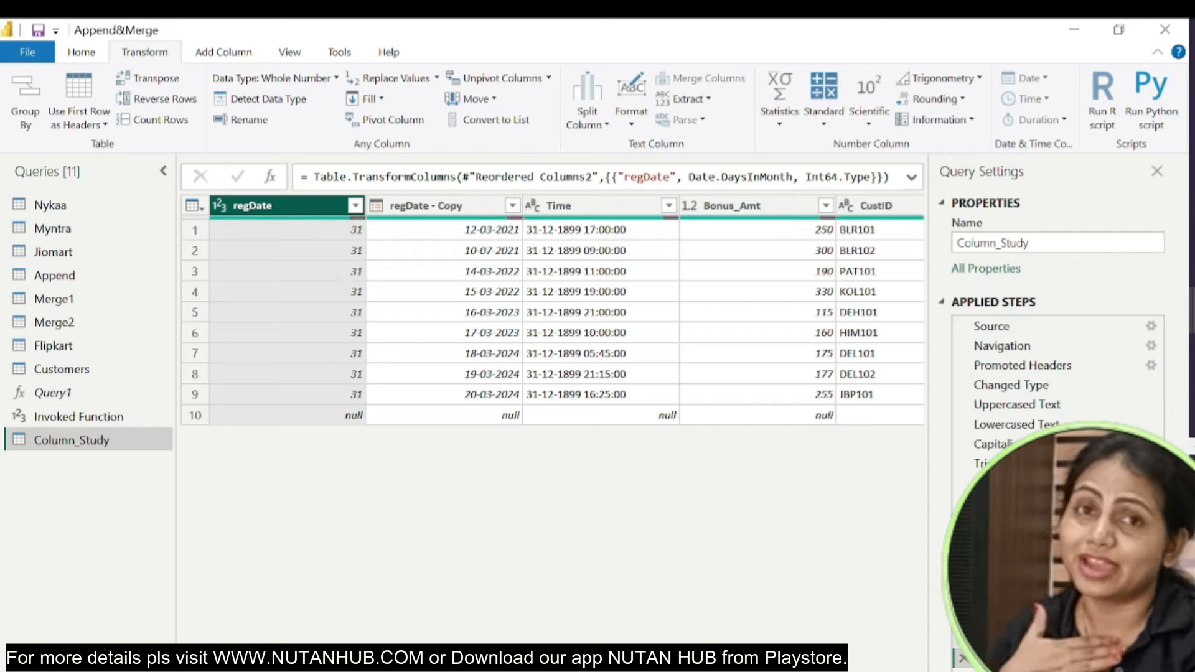
left_click(959, 660)
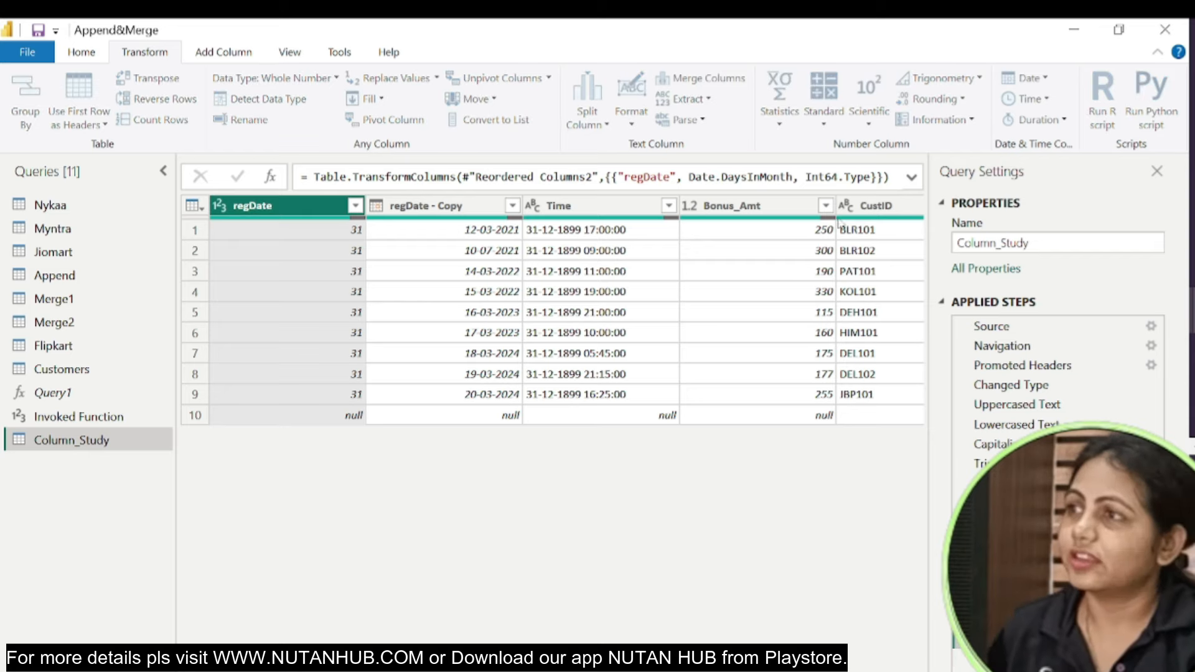
Convert the regDate column's dates to the Name of Day and inspect individual values.
left_click(1026, 83)
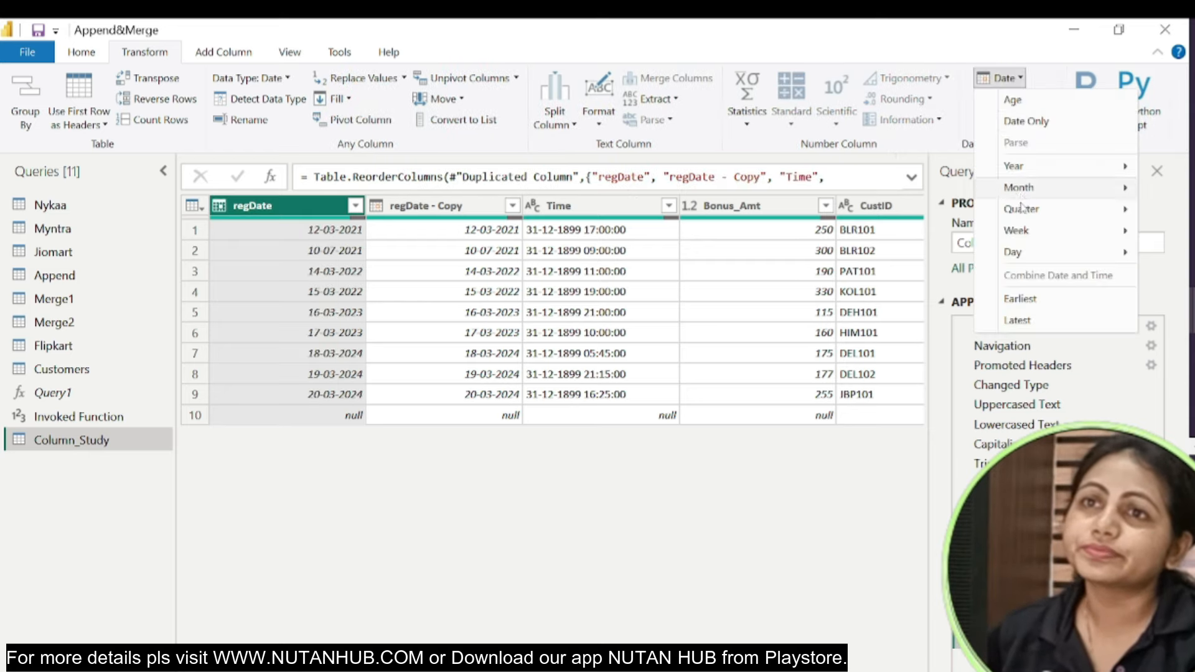
mouse_move(1016, 256)
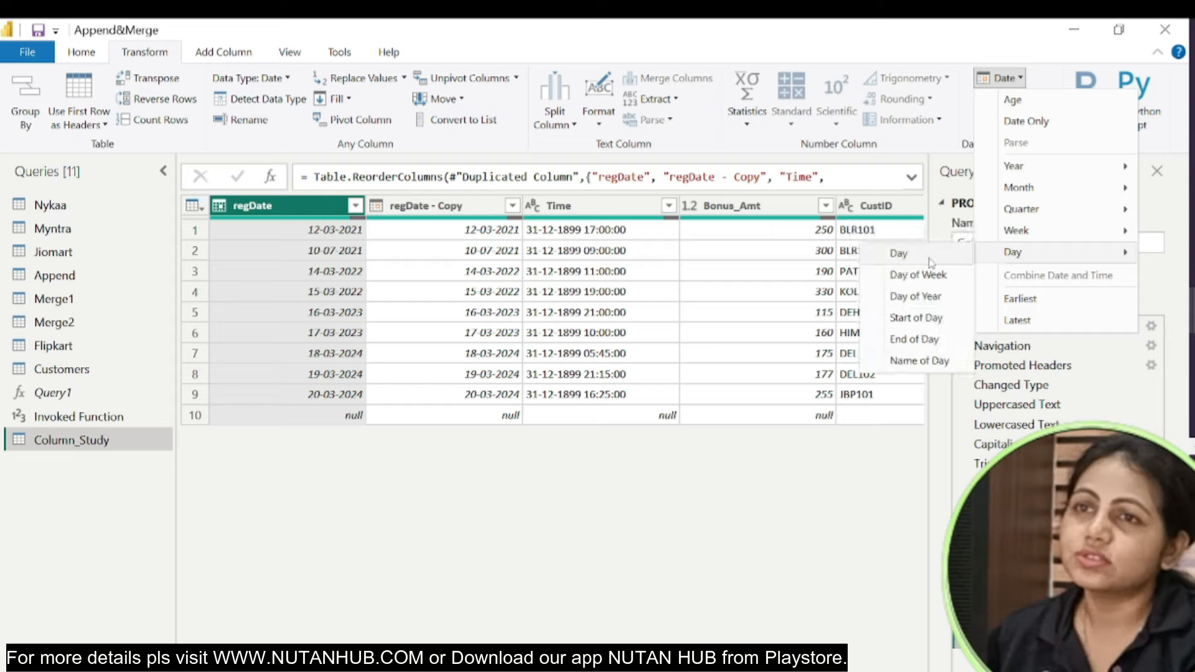
left_click(928, 364)
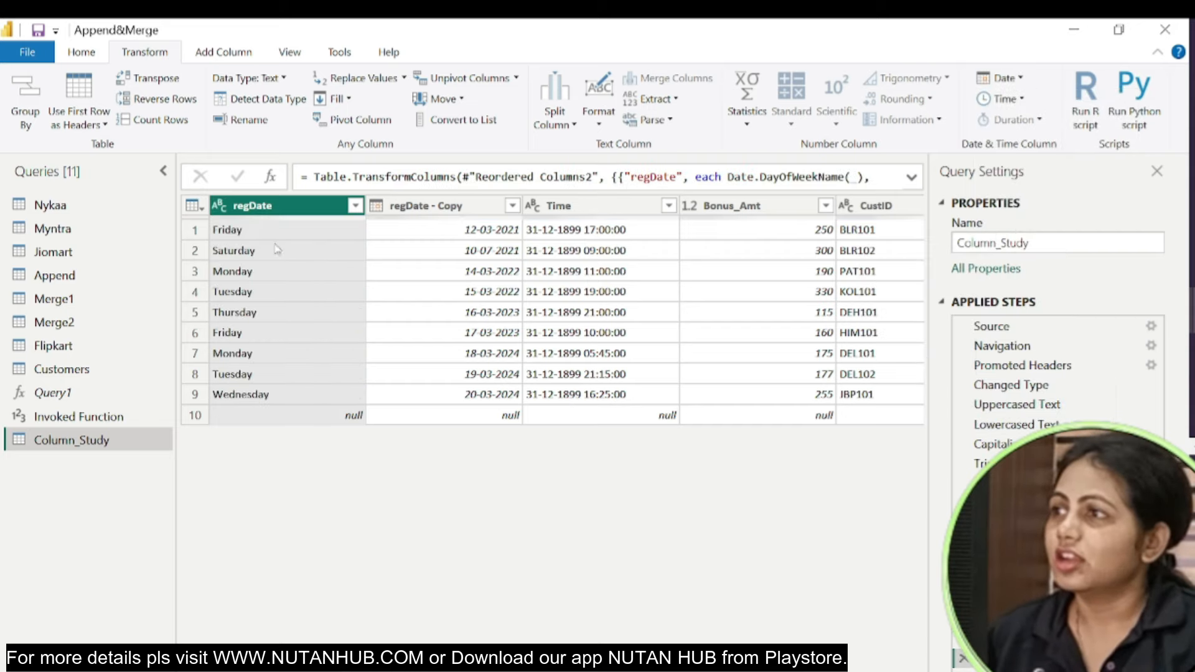
left_click(302, 275)
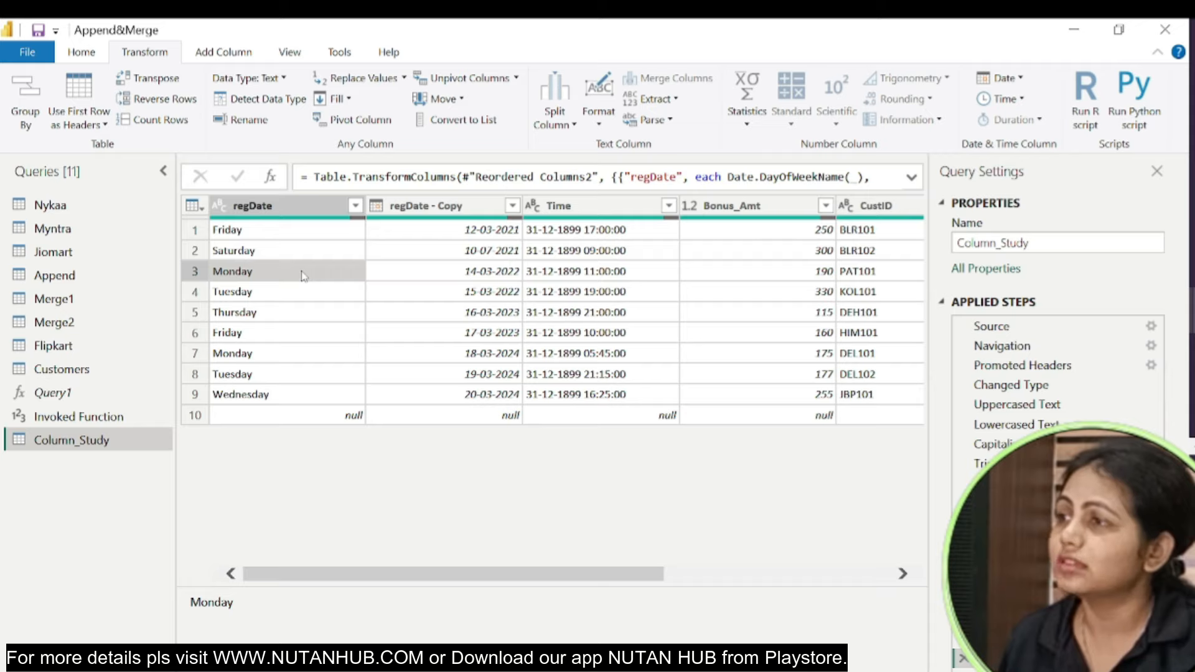
left_click(260, 231)
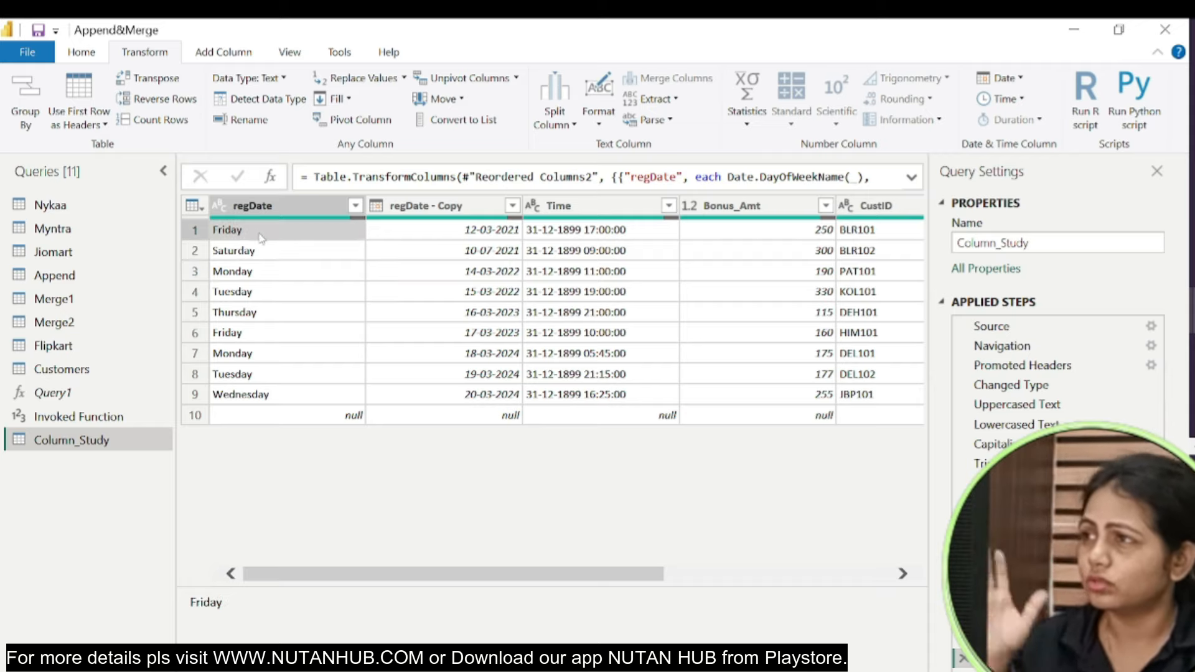
Inspect more day names in the regDate column and delete the applied day-name step.
left_click(316, 256)
left_click(304, 277)
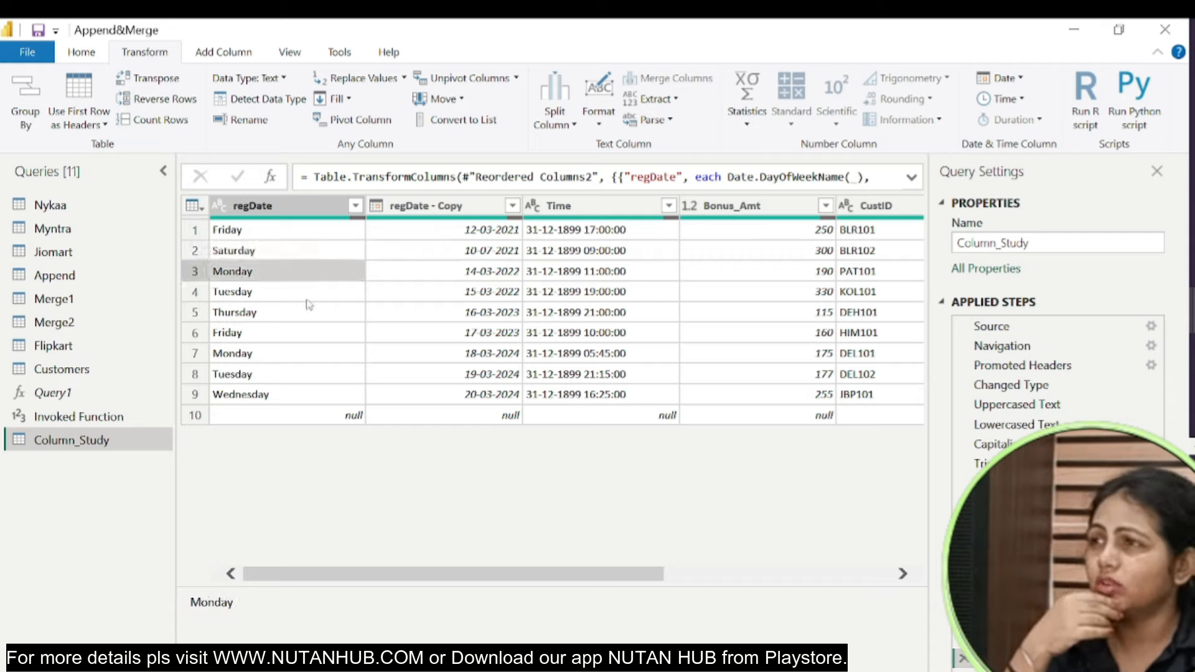
left_click(306, 299)
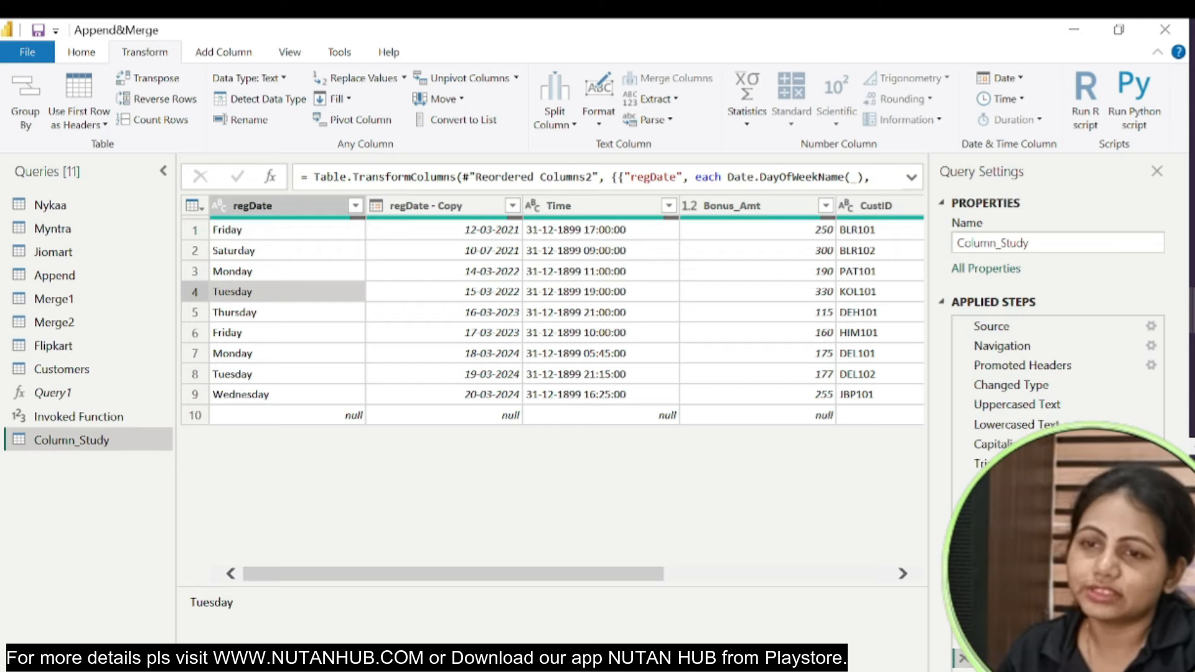
left_click(962, 659)
Try the Earliest and Latest date transformations on the regDate column, deleting the applied step each time.
left_click(267, 209)
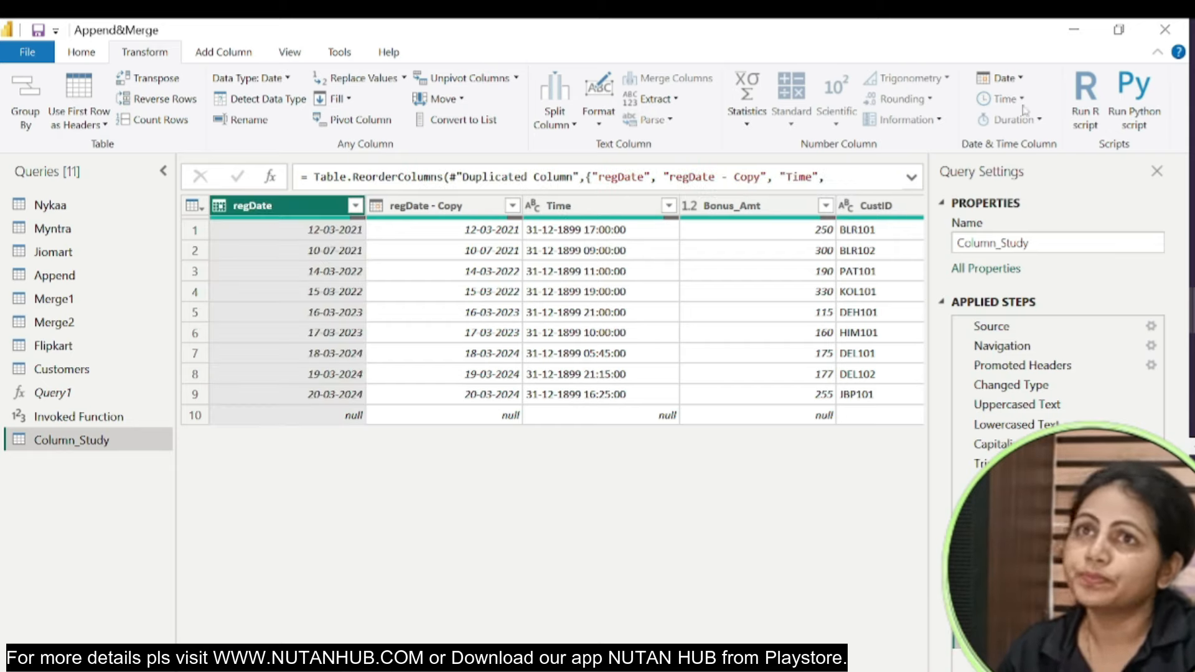
left_click(1002, 78)
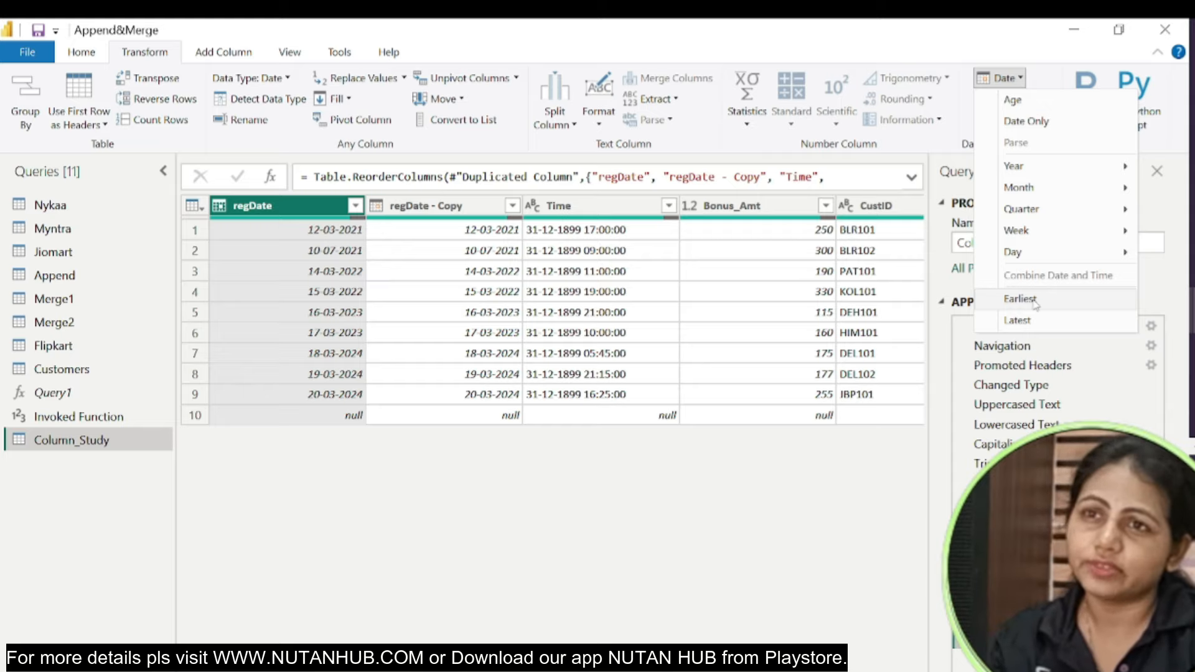
left_click(1019, 299)
left_click(963, 657)
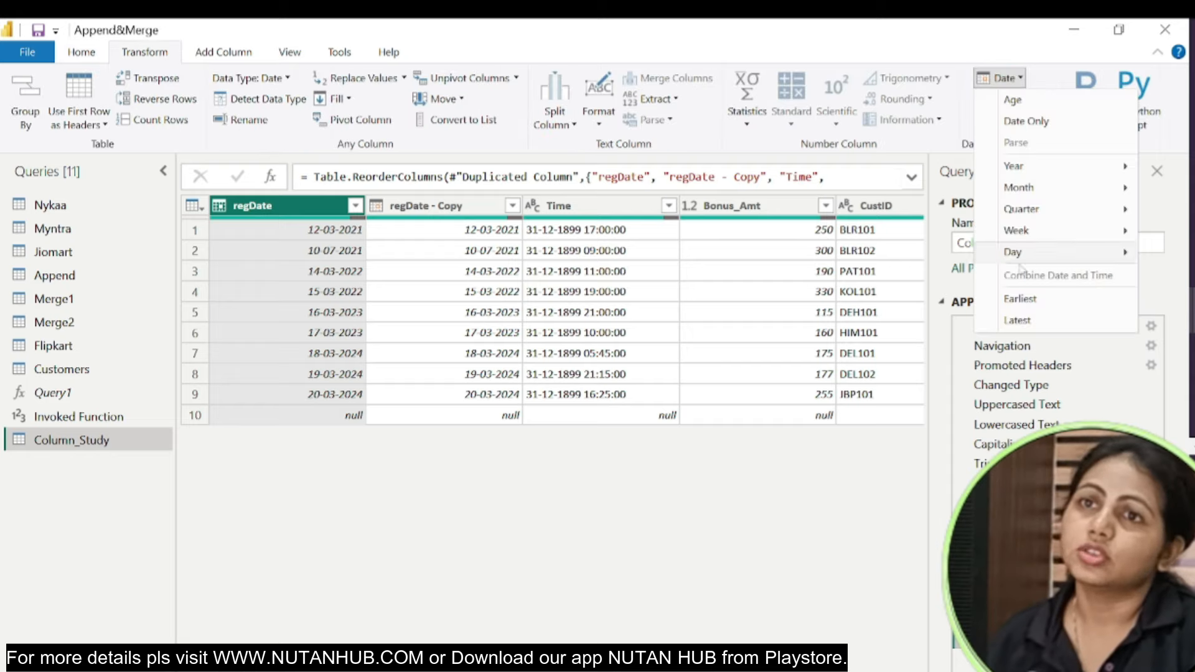
left_click(1009, 321)
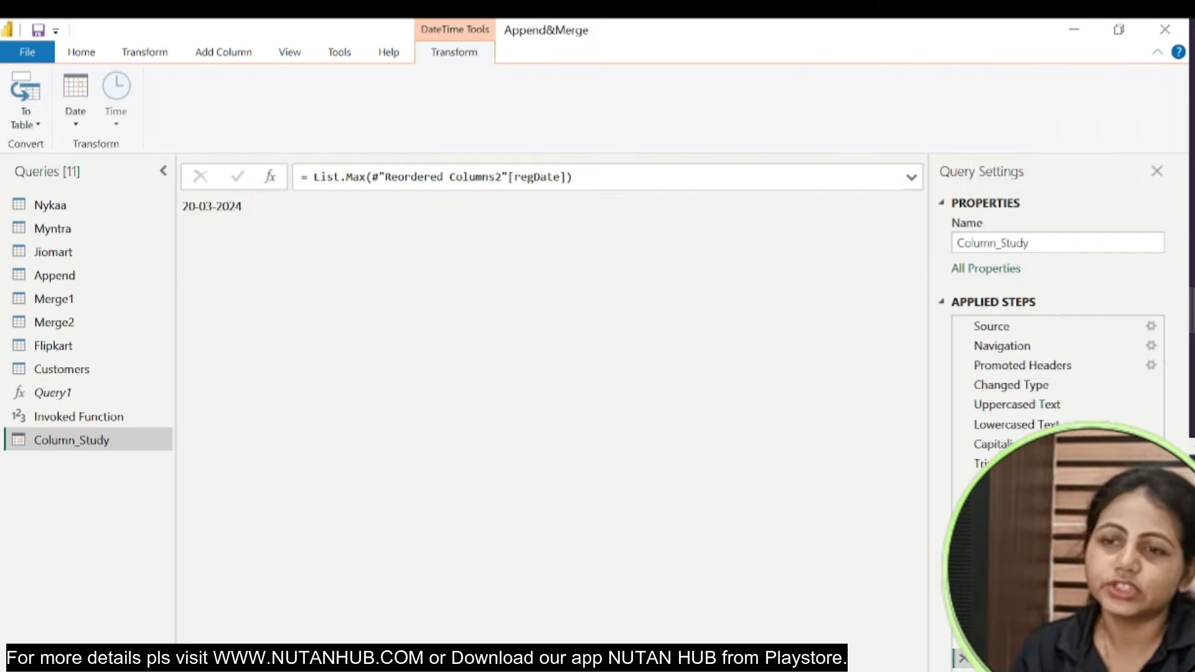
left_click(962, 659)
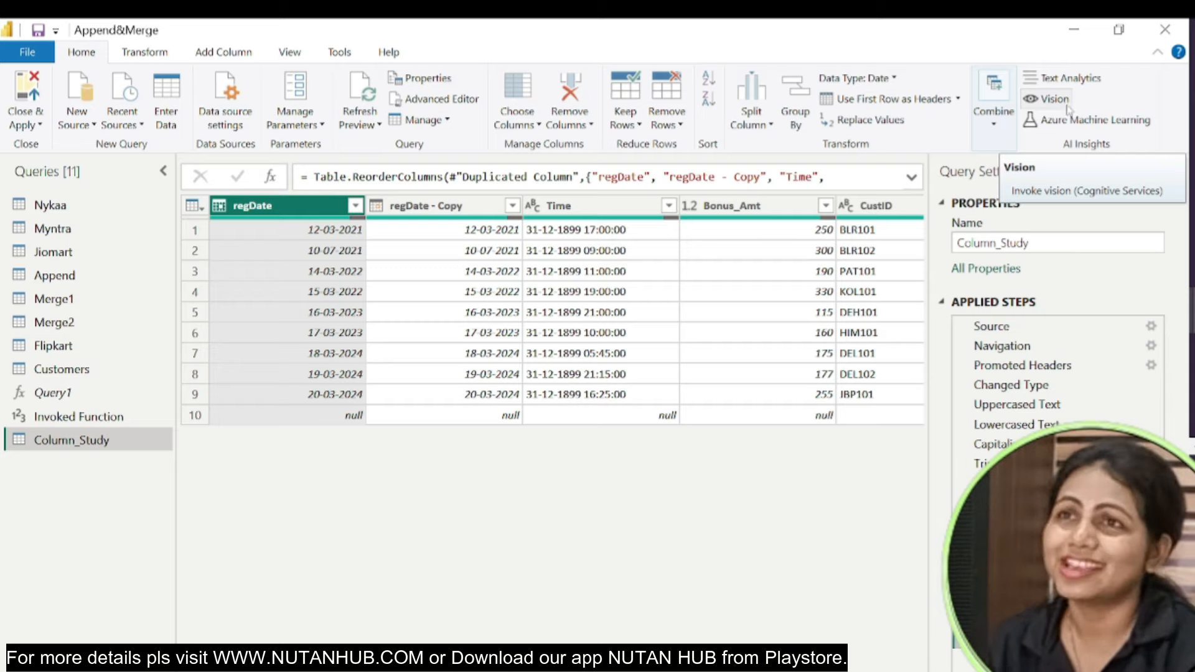
Examine which time transformations are offered for the Time column.
left_click(144, 52)
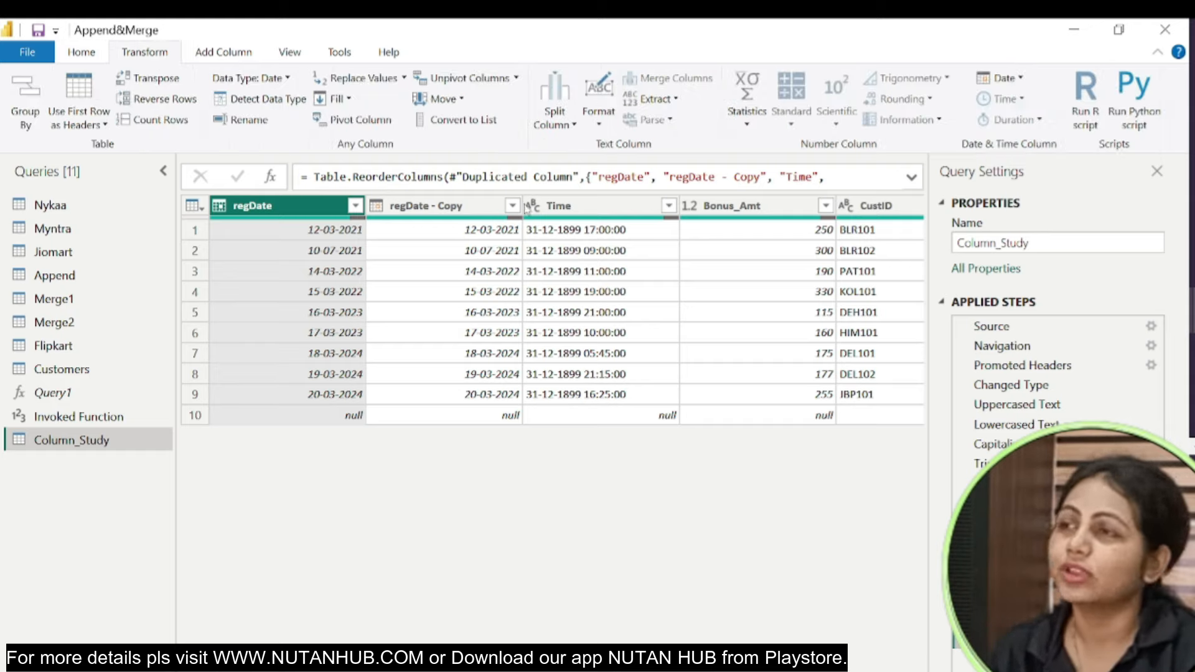
left_click(602, 209)
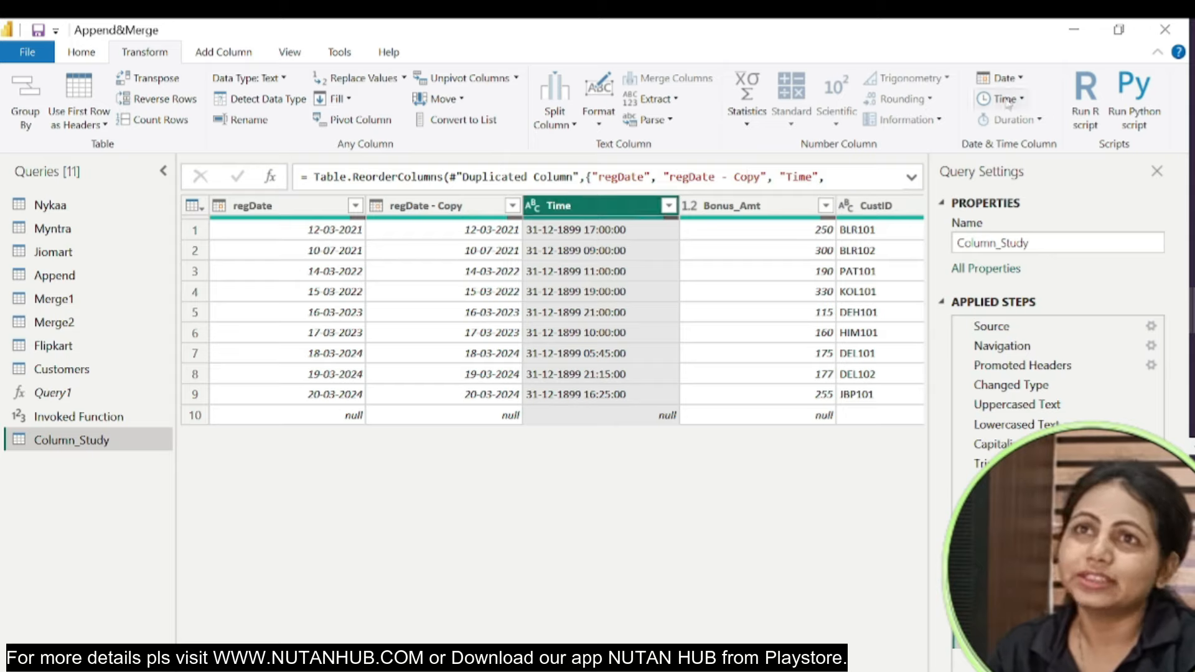
left_click(391, 211)
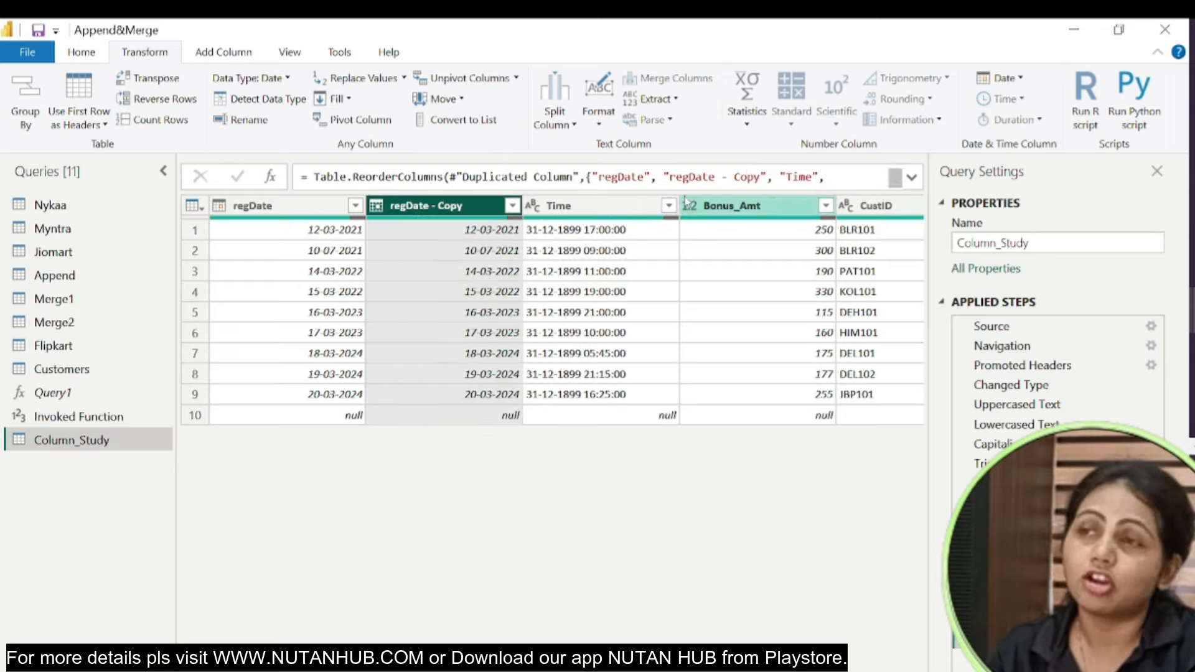
left_click(624, 212)
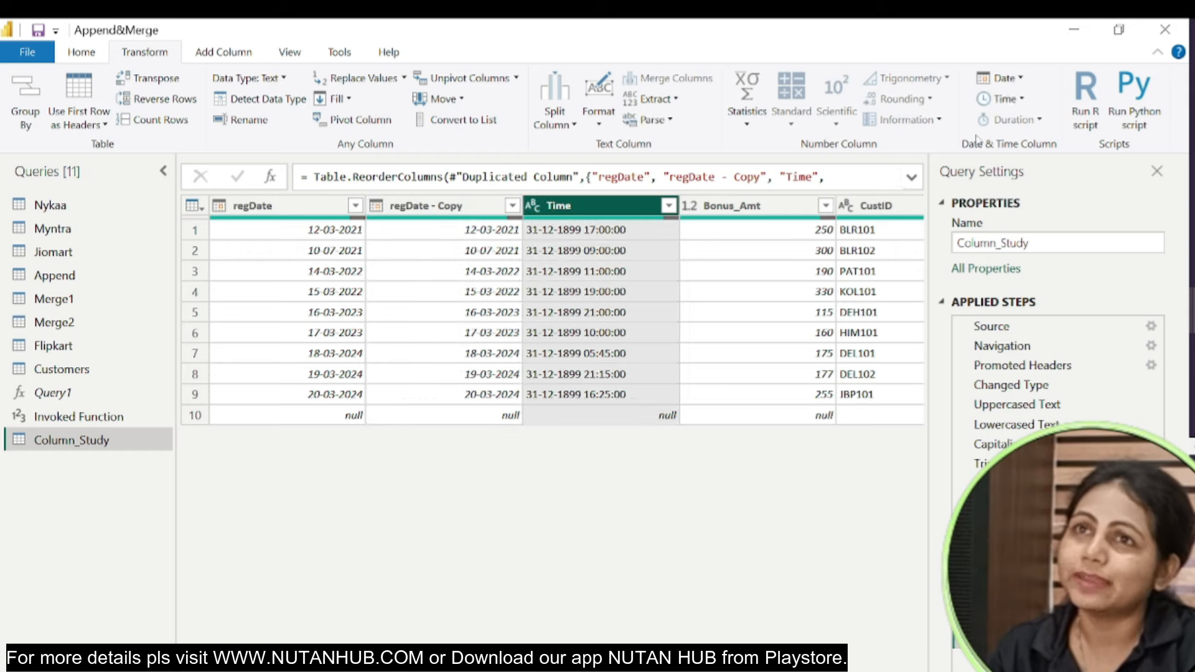
left_click(1009, 103)
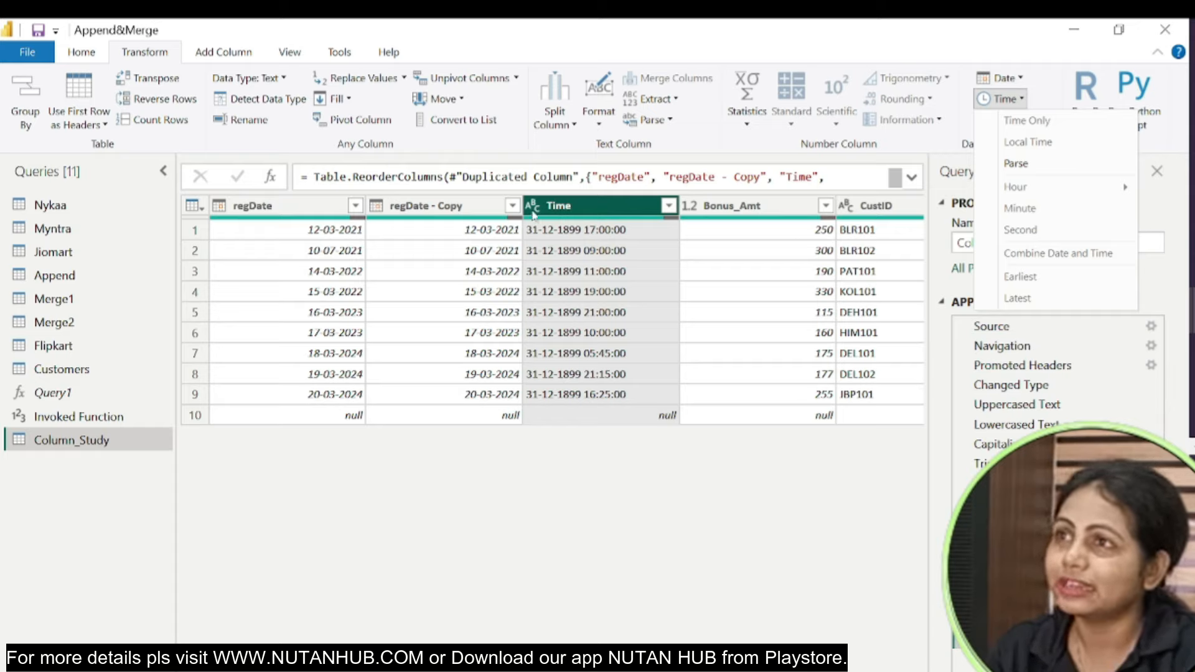
left_click(597, 204)
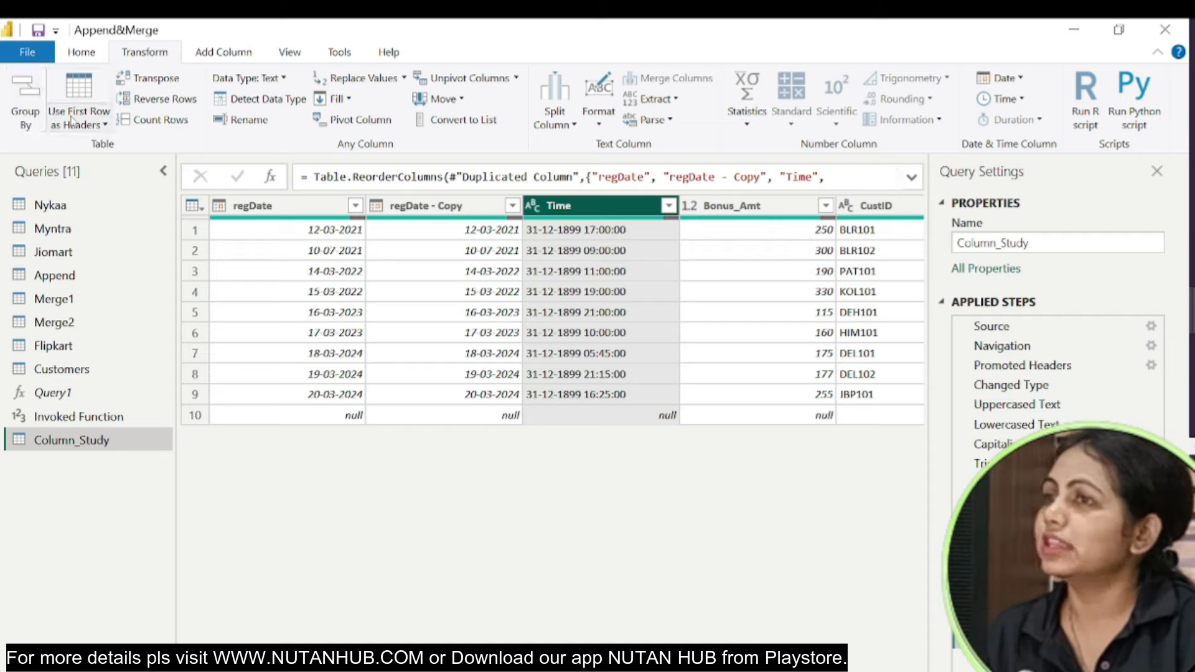
Add a column from examples based on the selected Time column, using 17:00:00 as the first row's sample value.
left_click(210, 52)
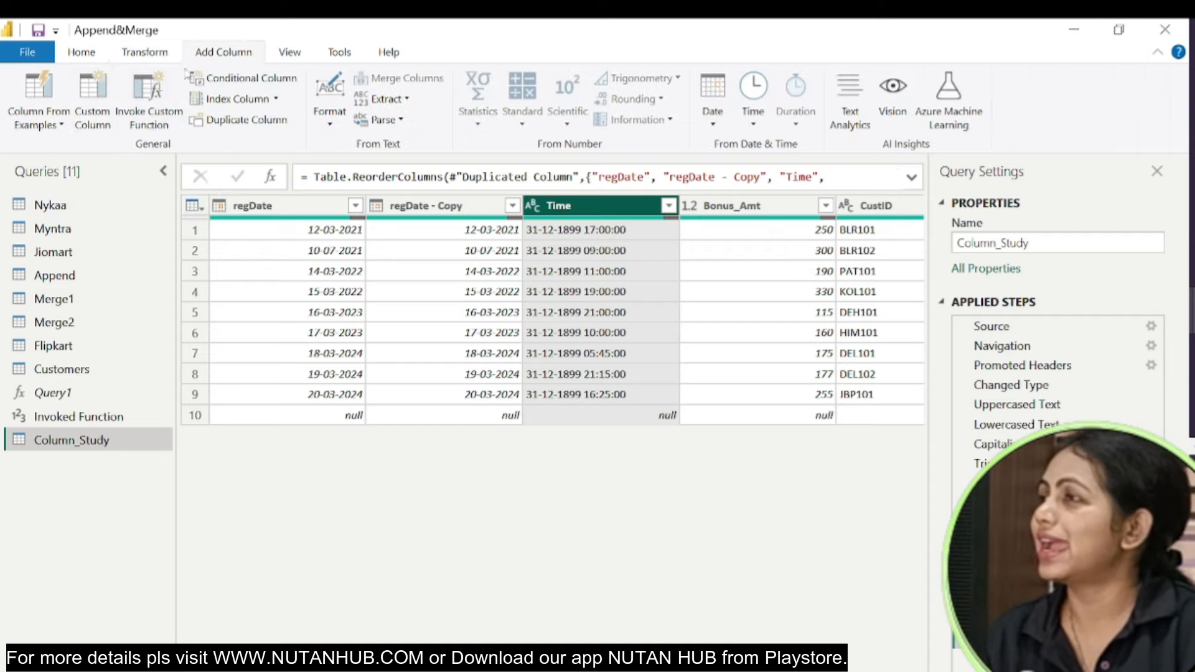
left_click(57, 129)
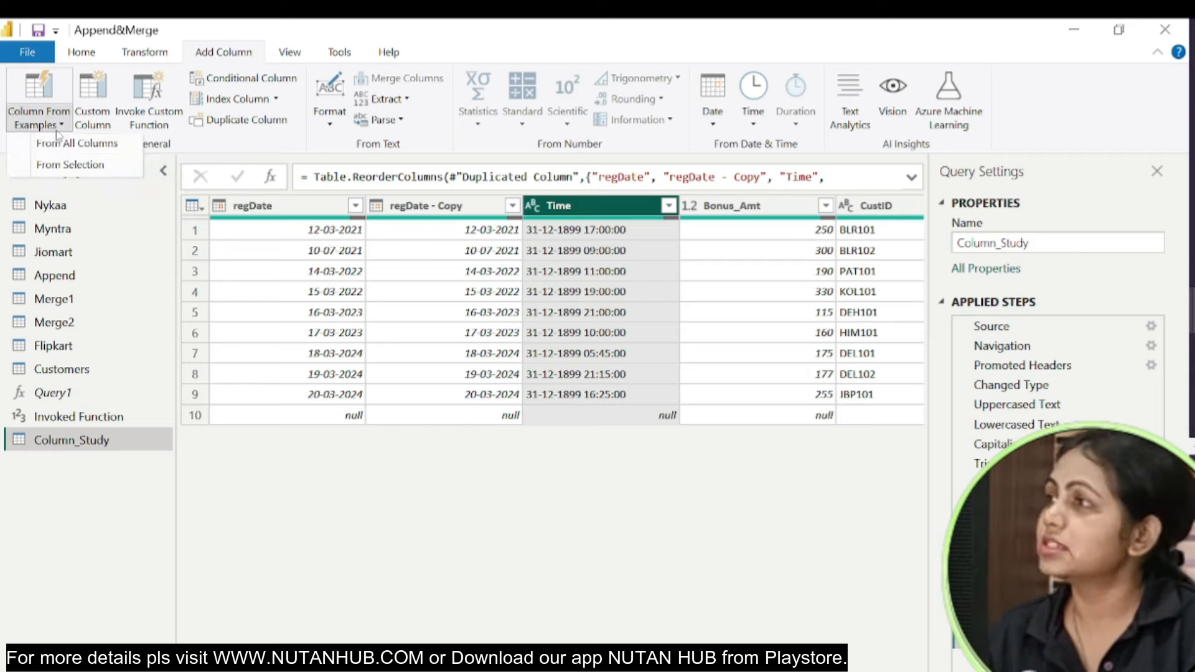
left_click(73, 167)
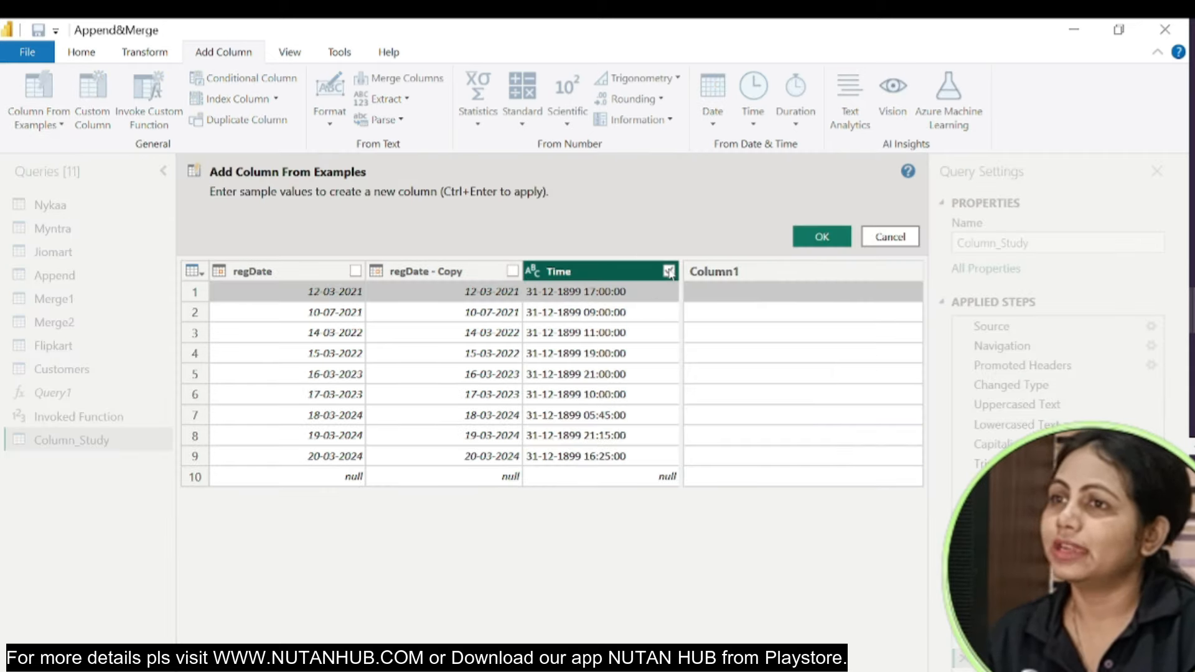
left_click(731, 295)
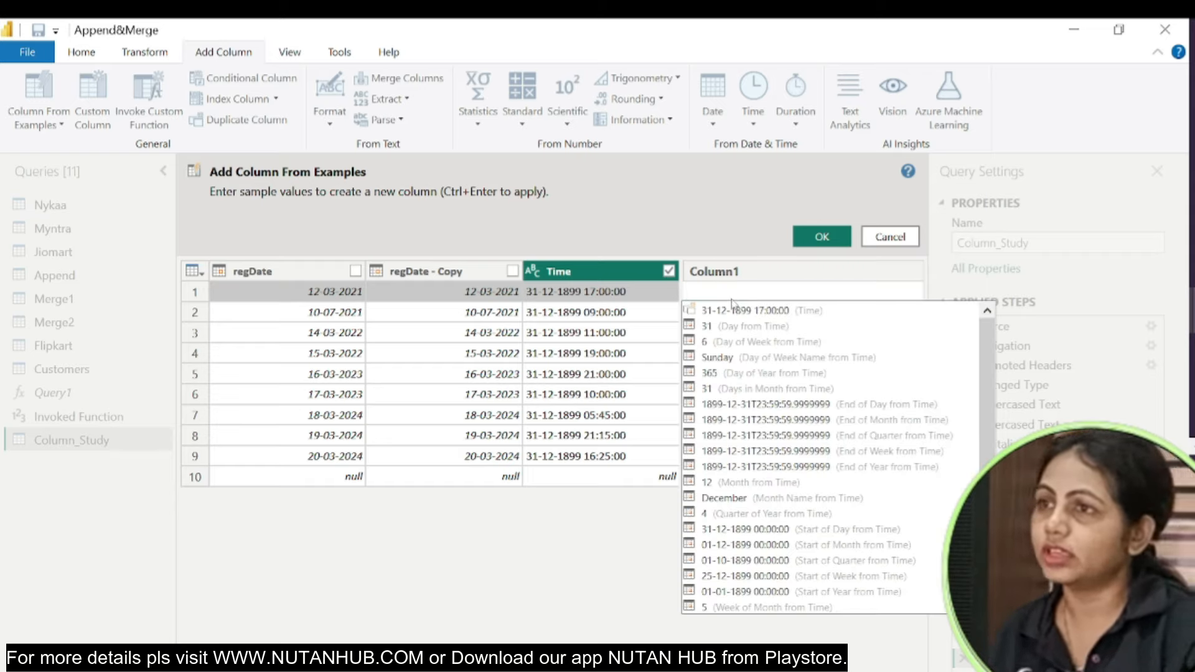
type("1")
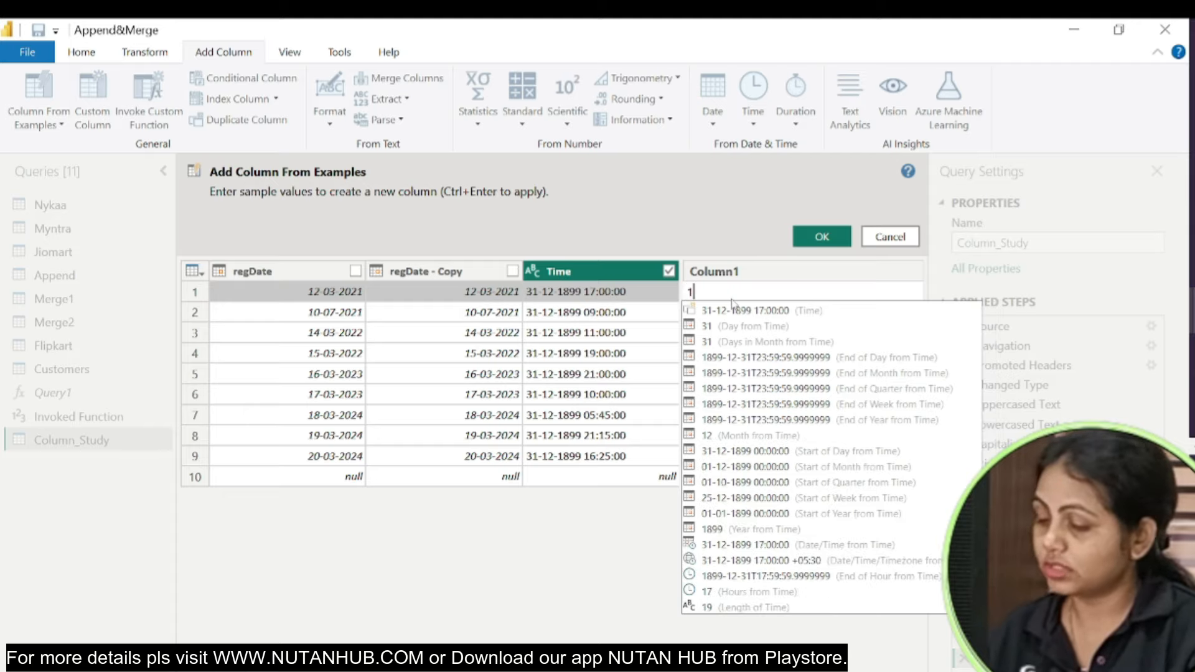
type("7:0")
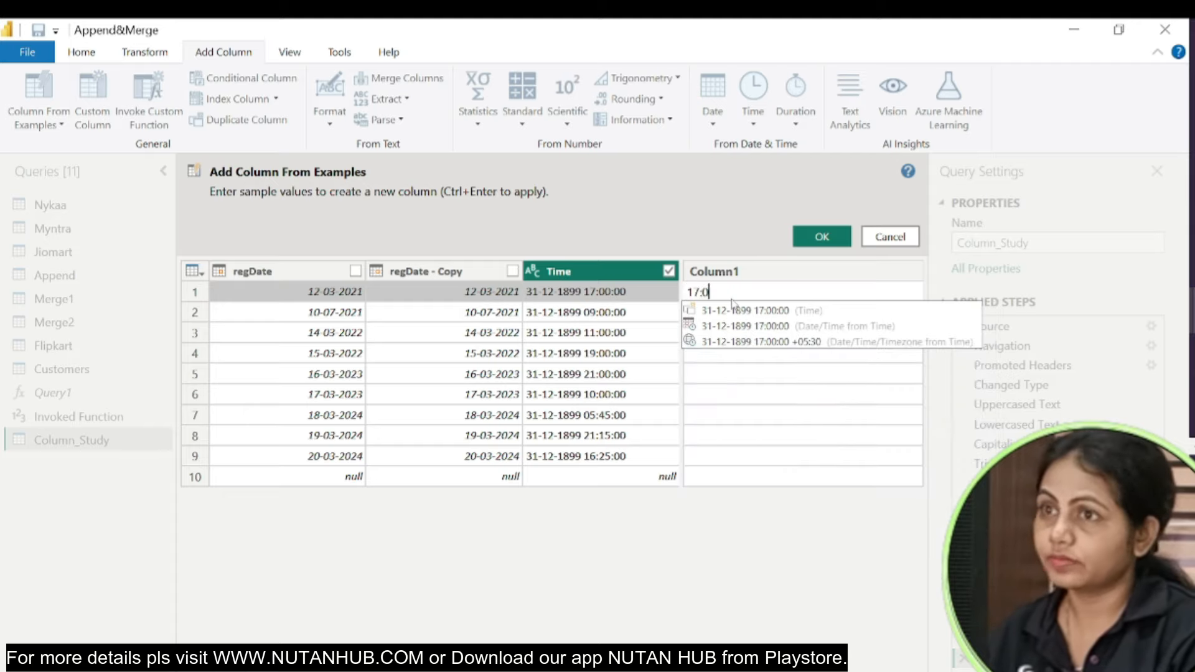
type("0:00")
key("Return")
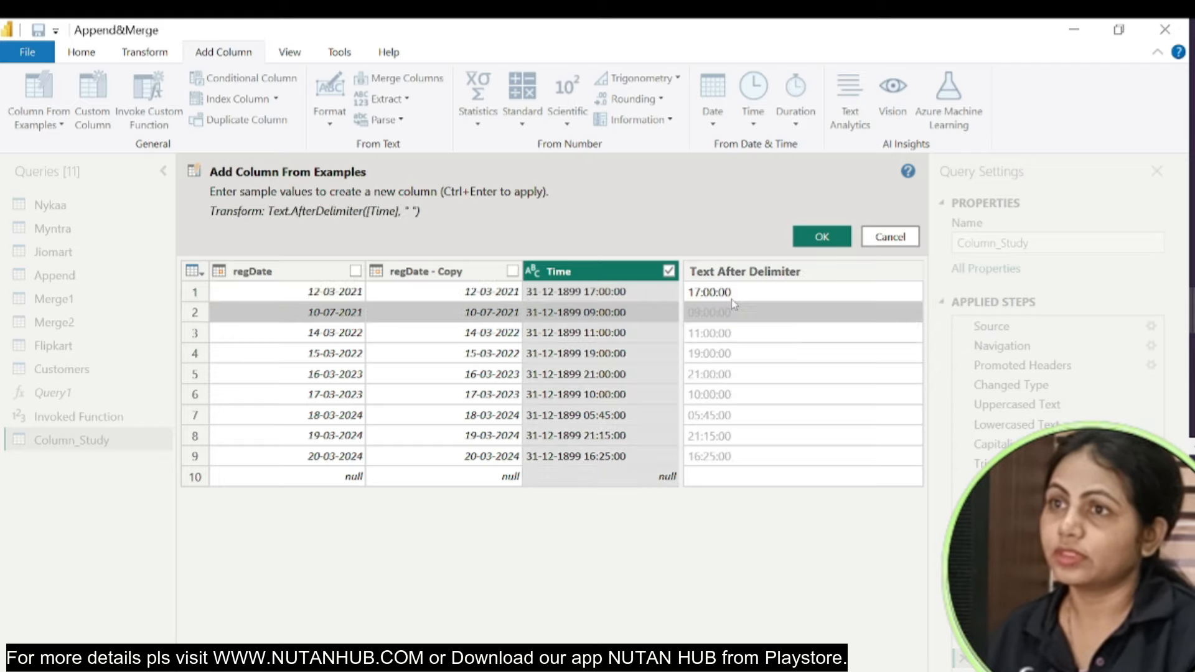
left_click(834, 235)
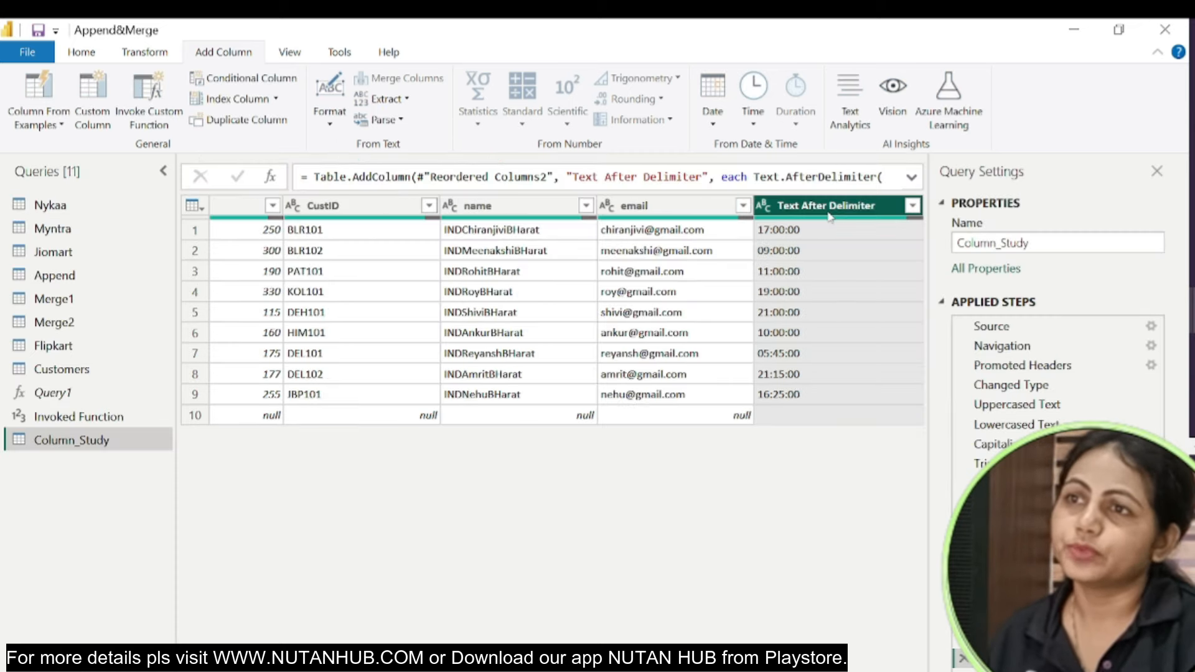
Rename the Text After Delimiter column as TimeOnly and move it directly after the Time column.
double_click(840, 206)
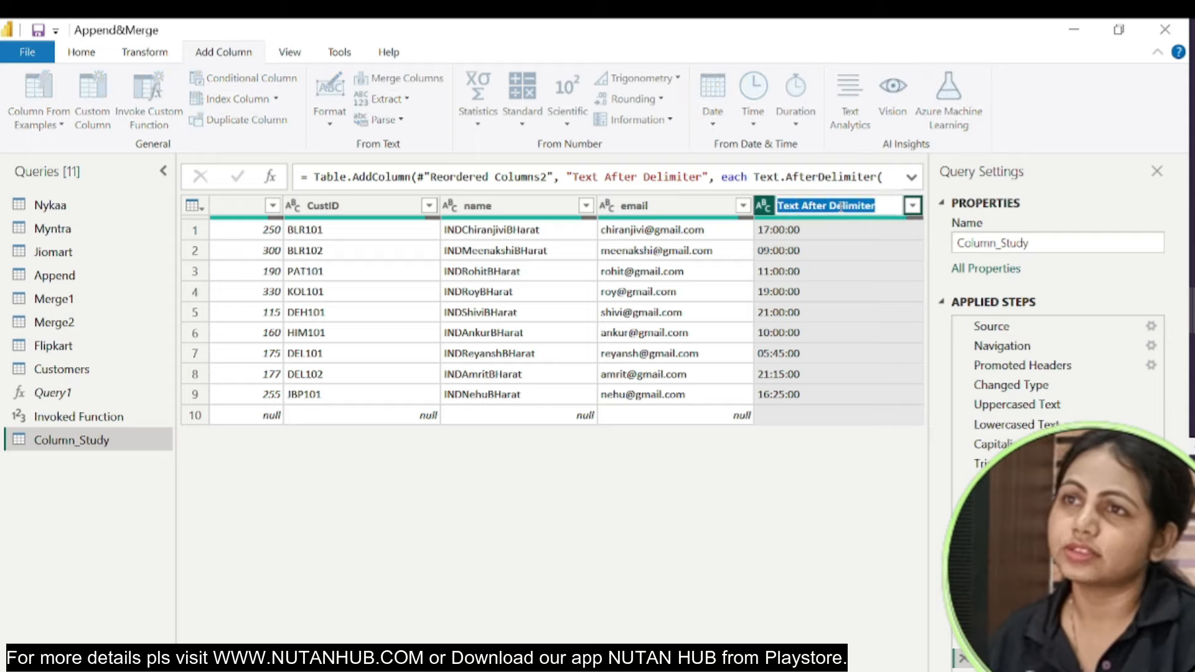
type("TimeOnly")
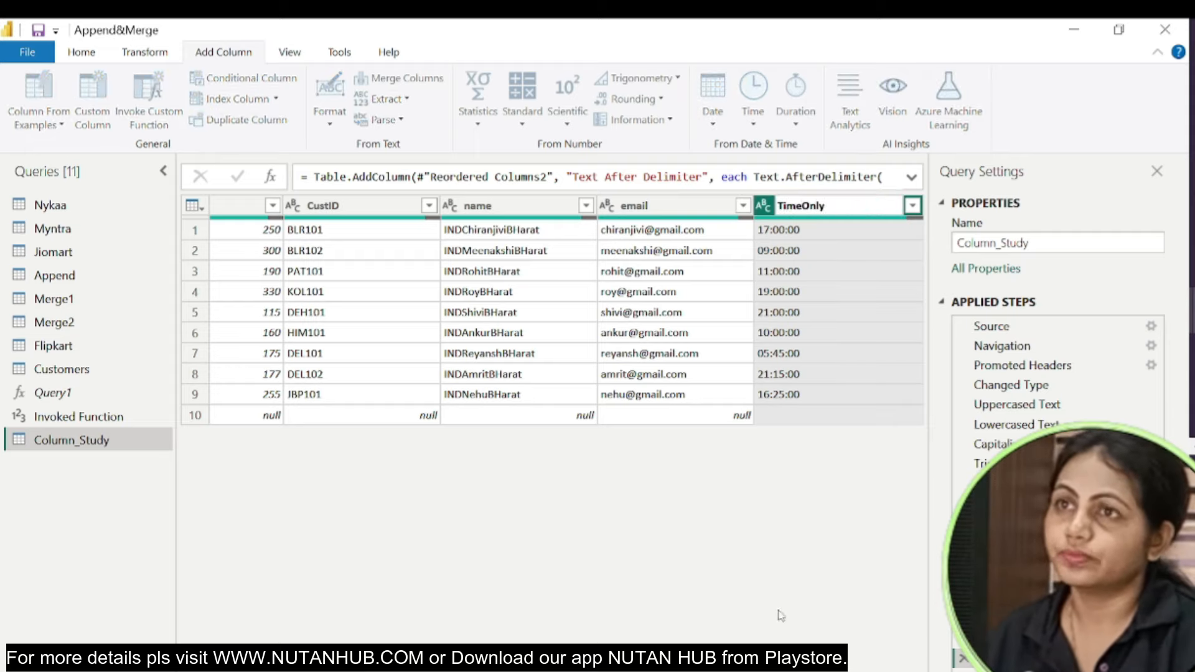
key("Return")
left_click_drag(858, 212, 392, 215)
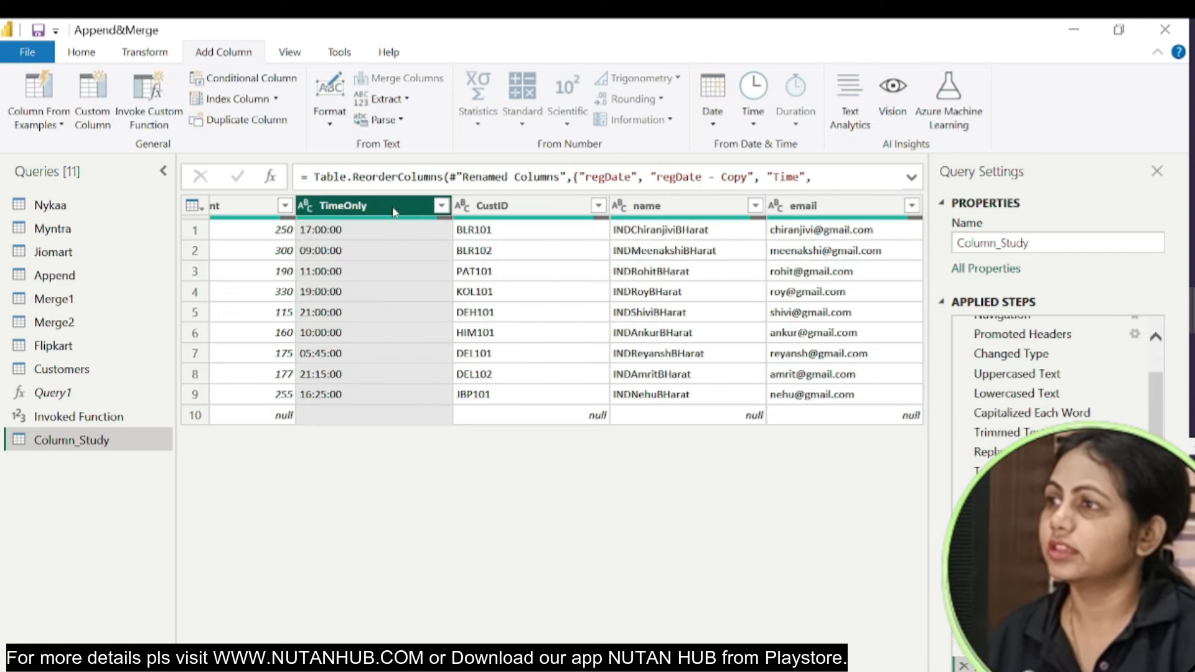
left_click_drag(647, 653, 560, 653)
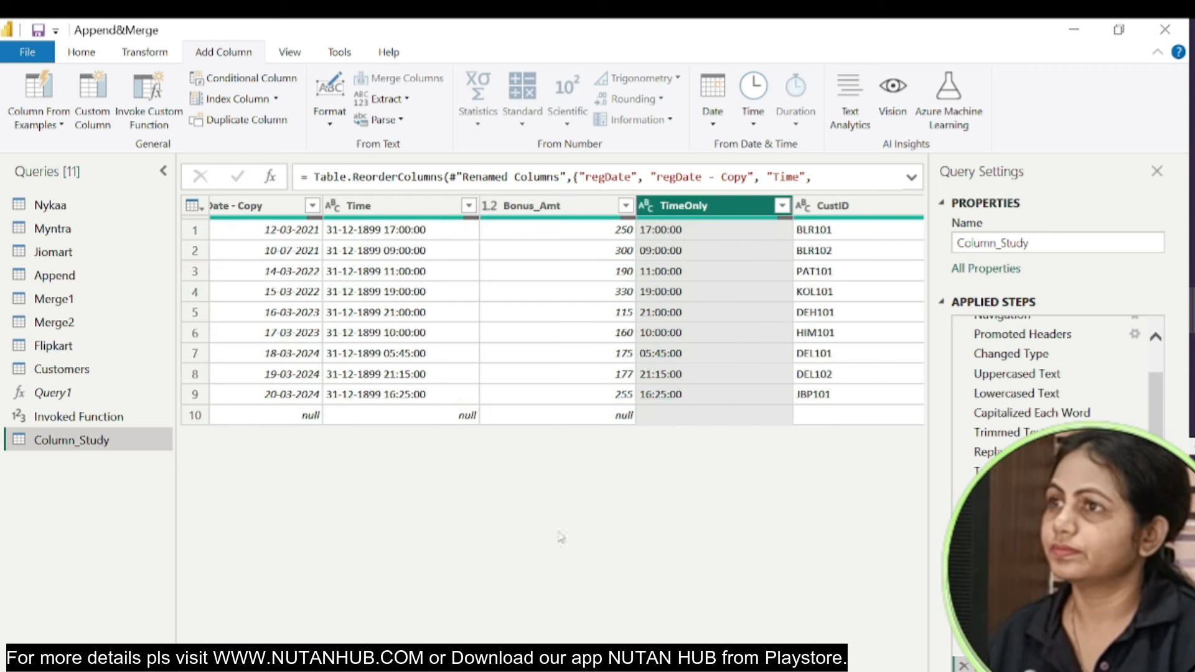
left_click_drag(719, 208, 551, 208)
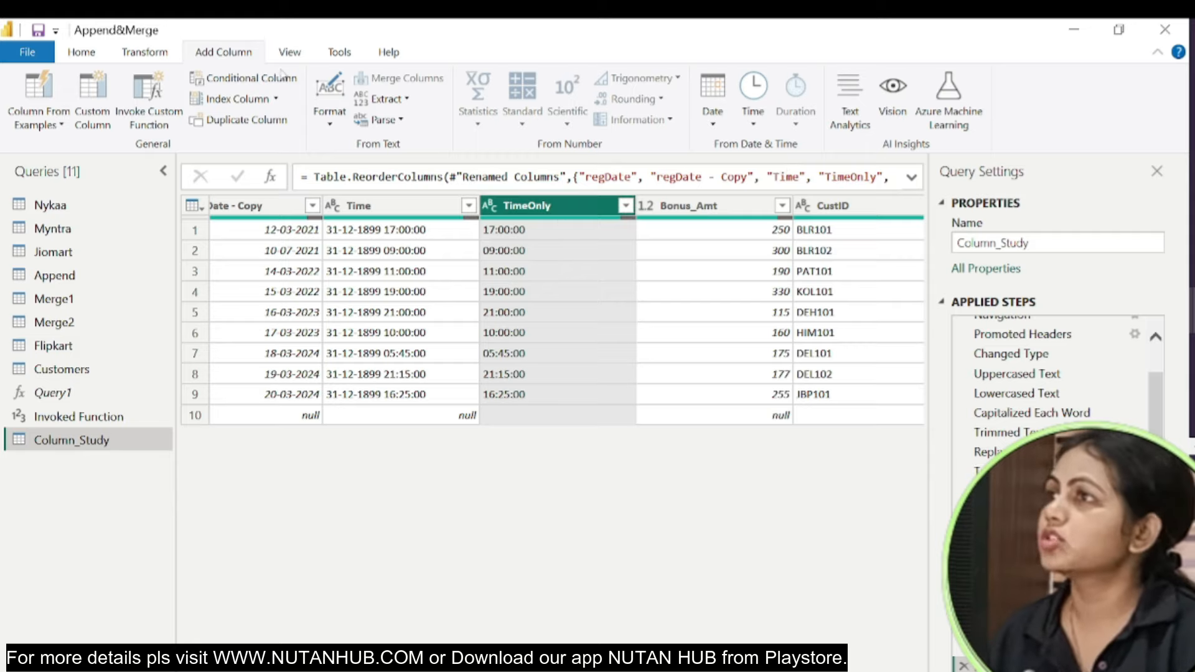
Duplicate the TimeOnly column and place the copy directly after the original.
left_click(144, 54)
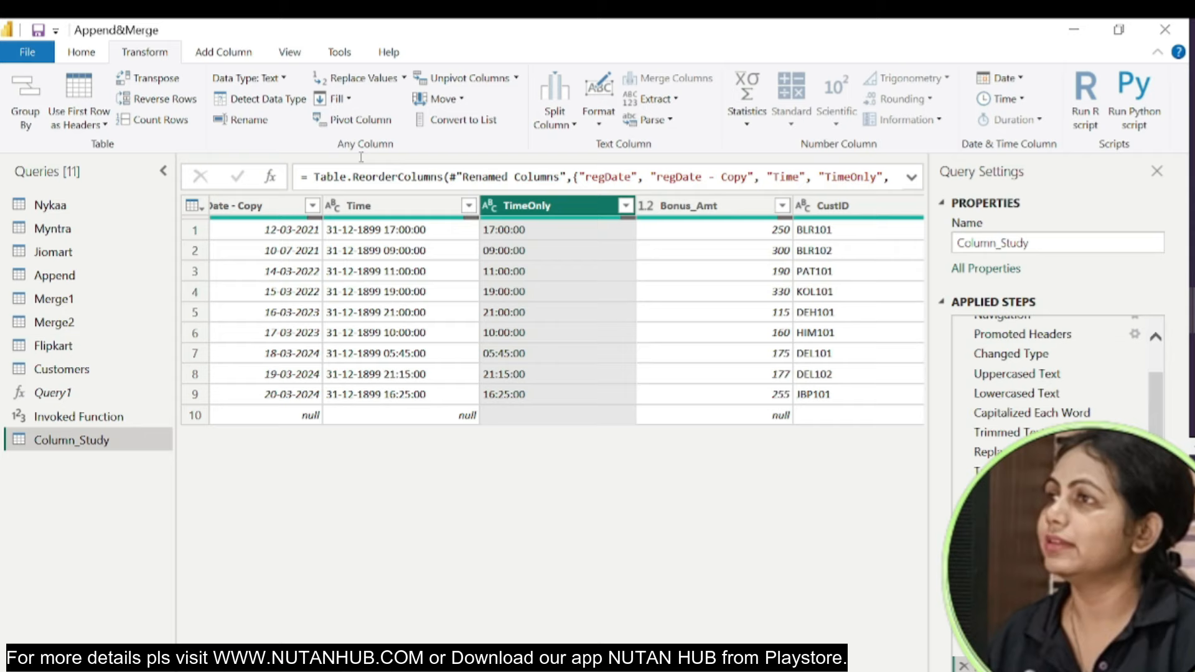
left_click(223, 55)
left_click(248, 120)
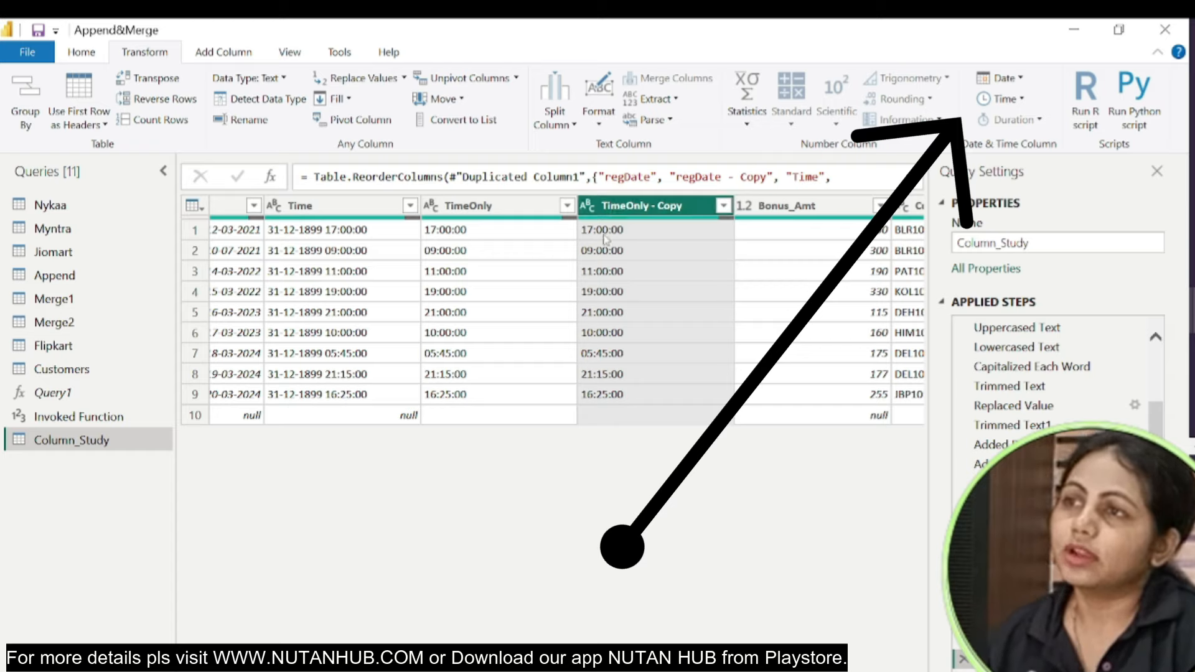
Check the time transformations for the TimeOnly - Copy column and change its data type to Time.
left_click(1019, 100)
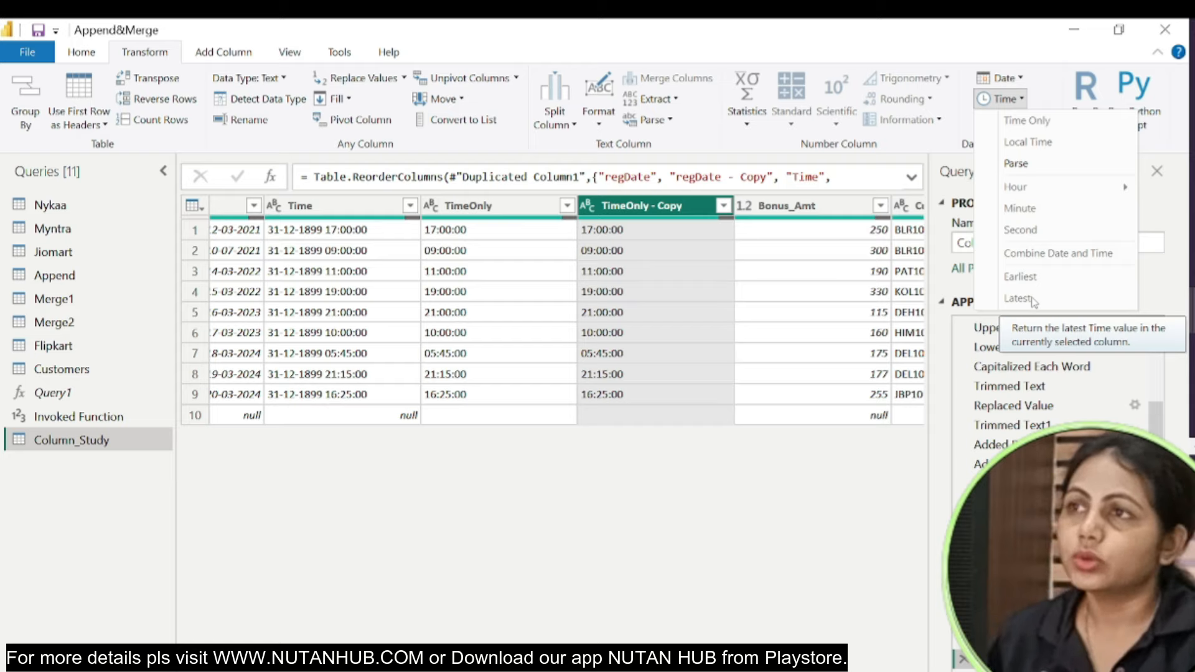
left_click(585, 210)
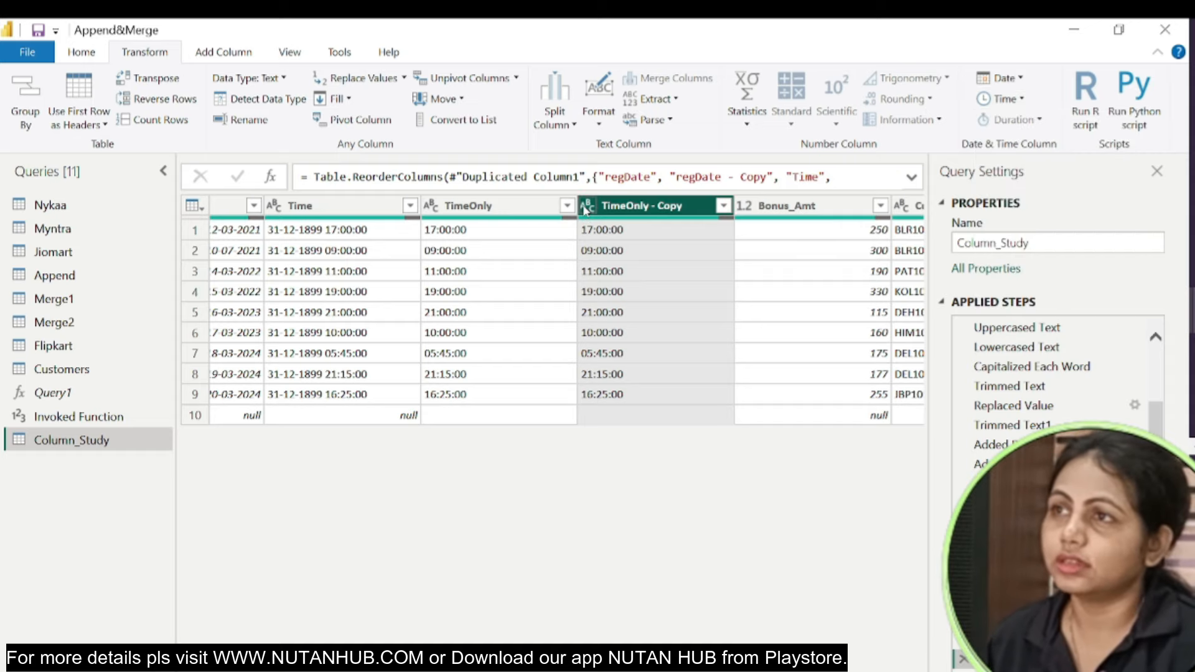
right_click(585, 211)
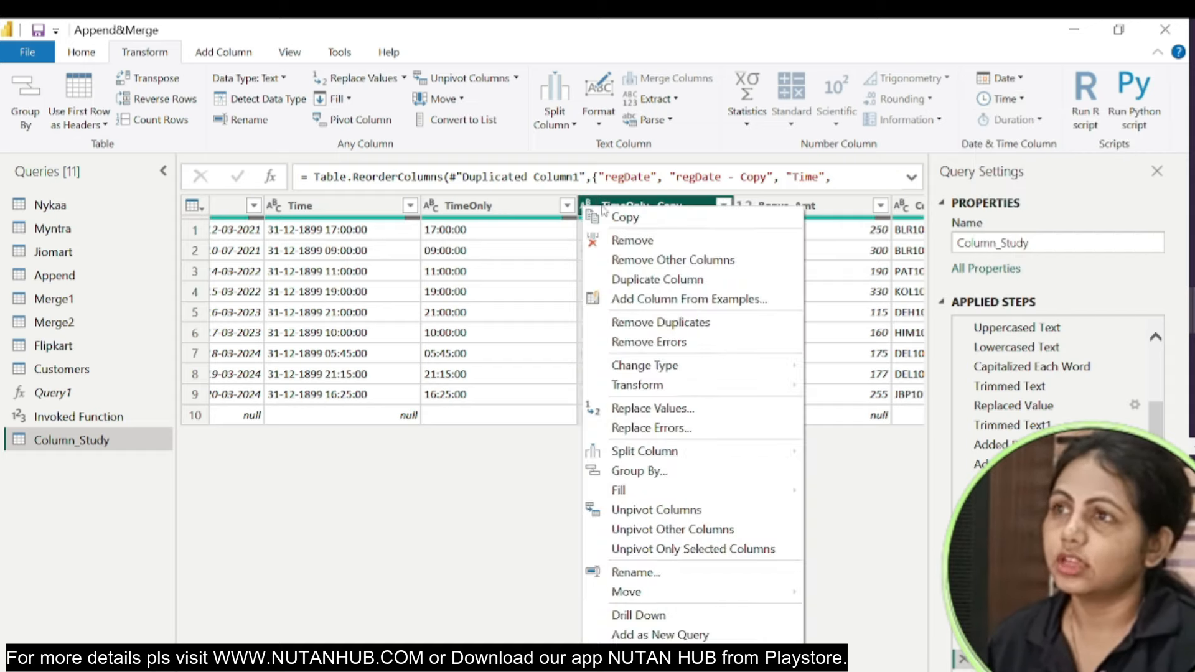
left_click(585, 209)
left_click(587, 210)
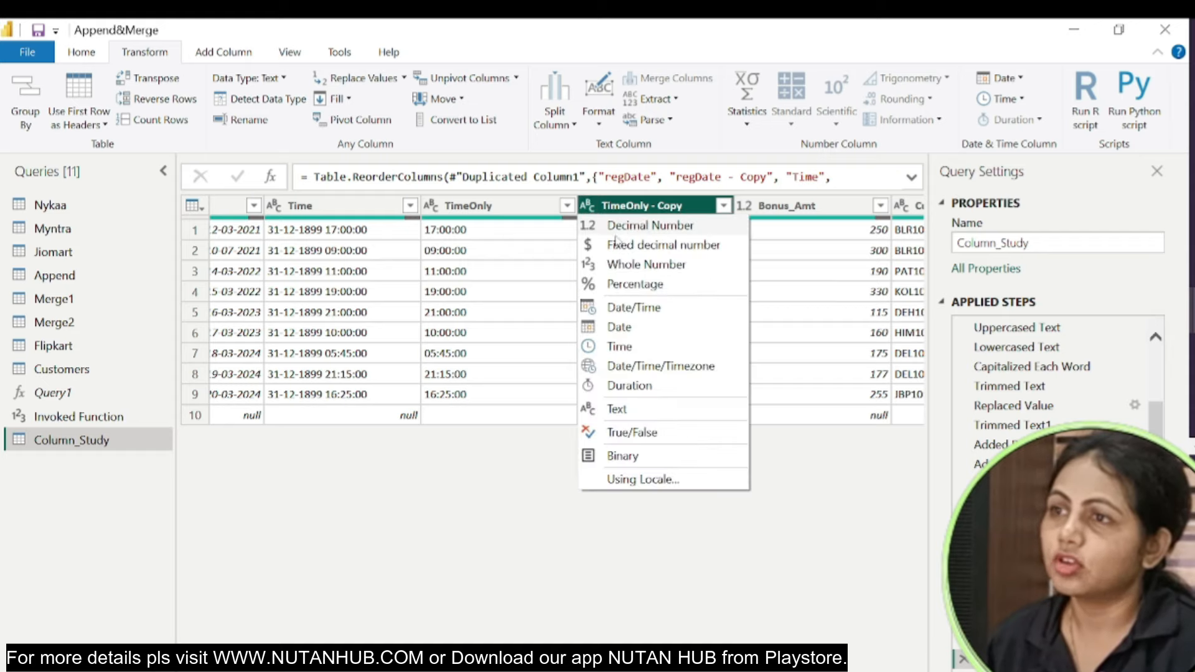
left_click(613, 349)
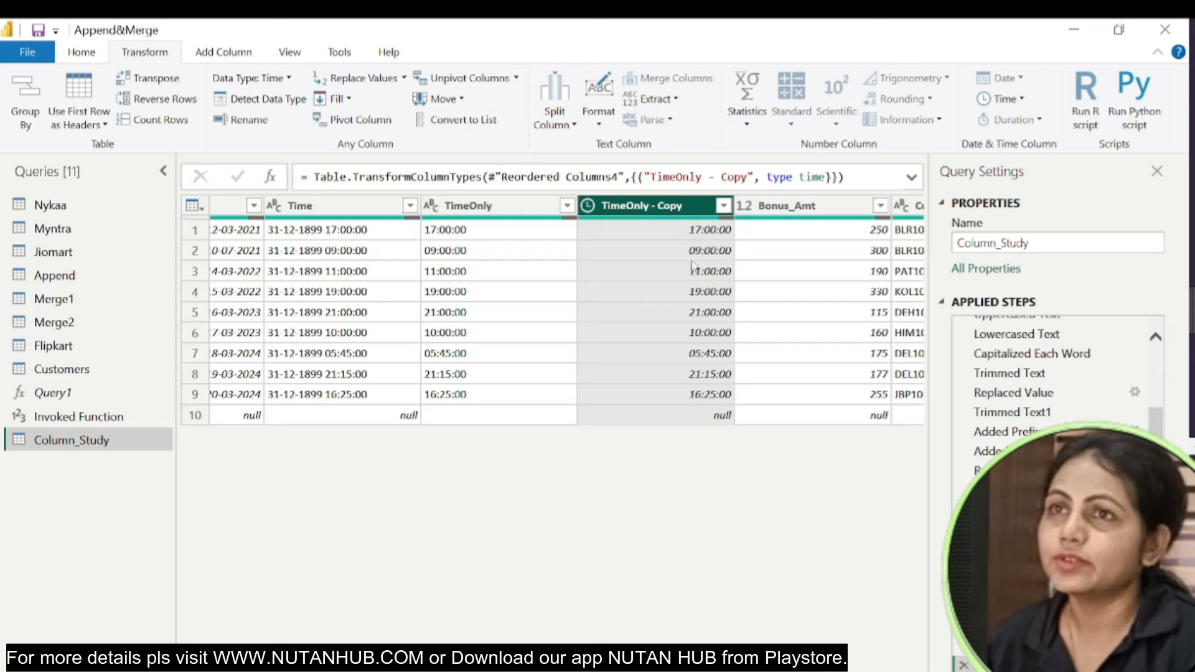
Transform the TimeOnly - Copy column so that it holds only the hour of each time.
left_click(1020, 99)
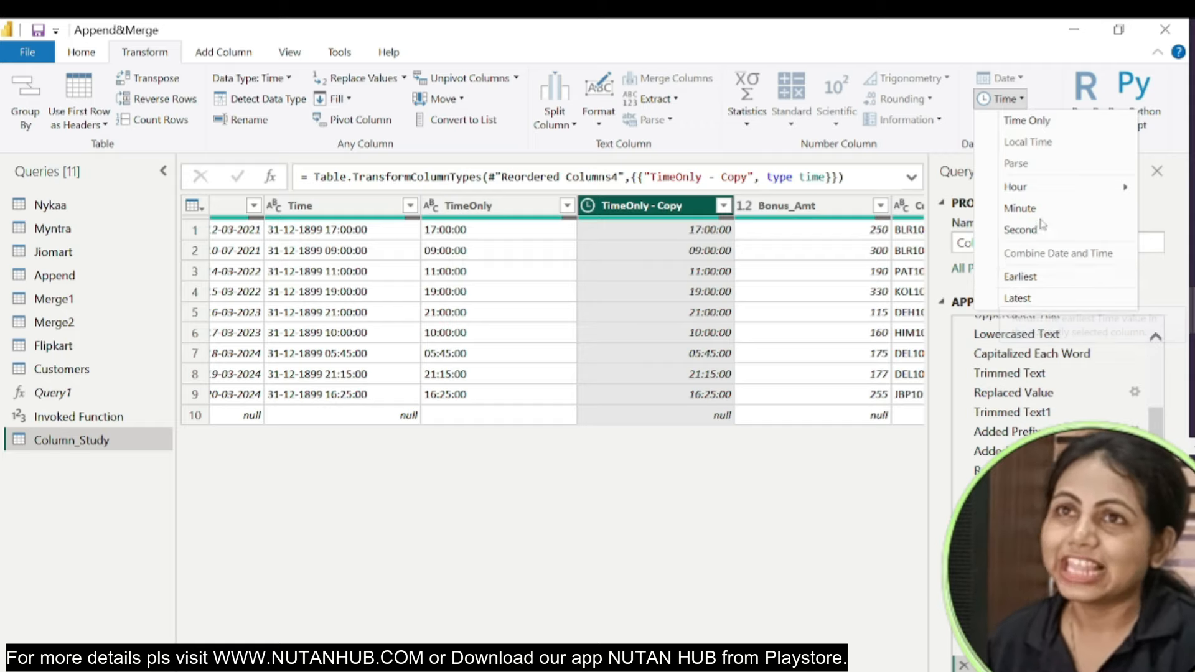
mouse_move(1026, 191)
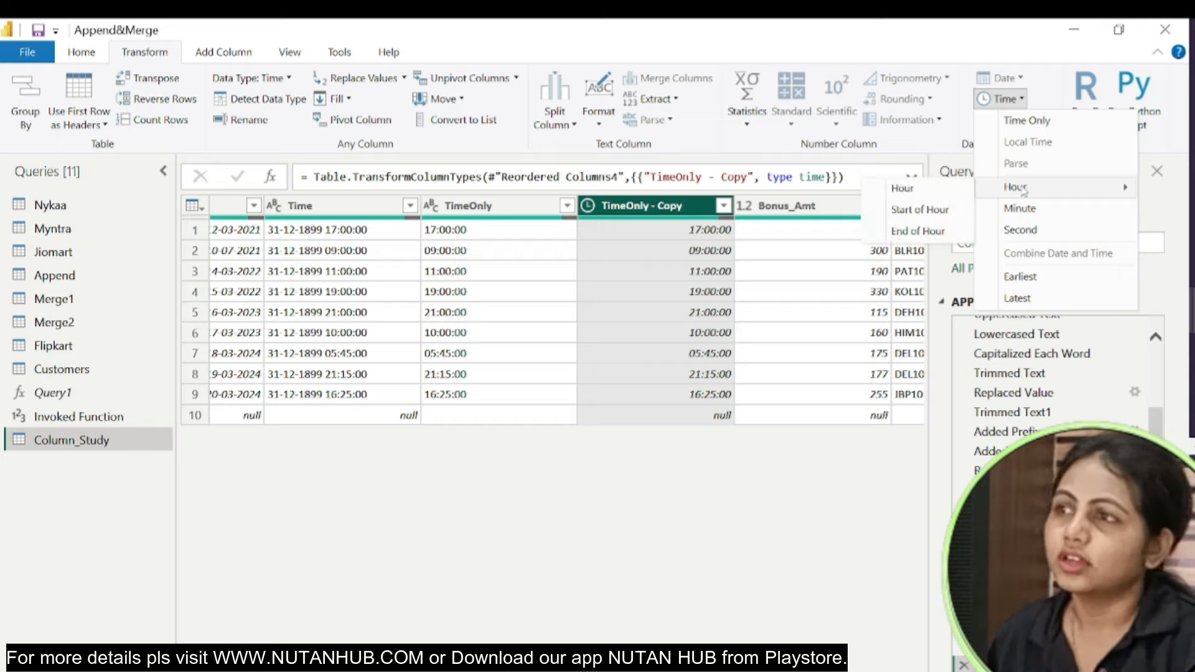
left_click(903, 188)
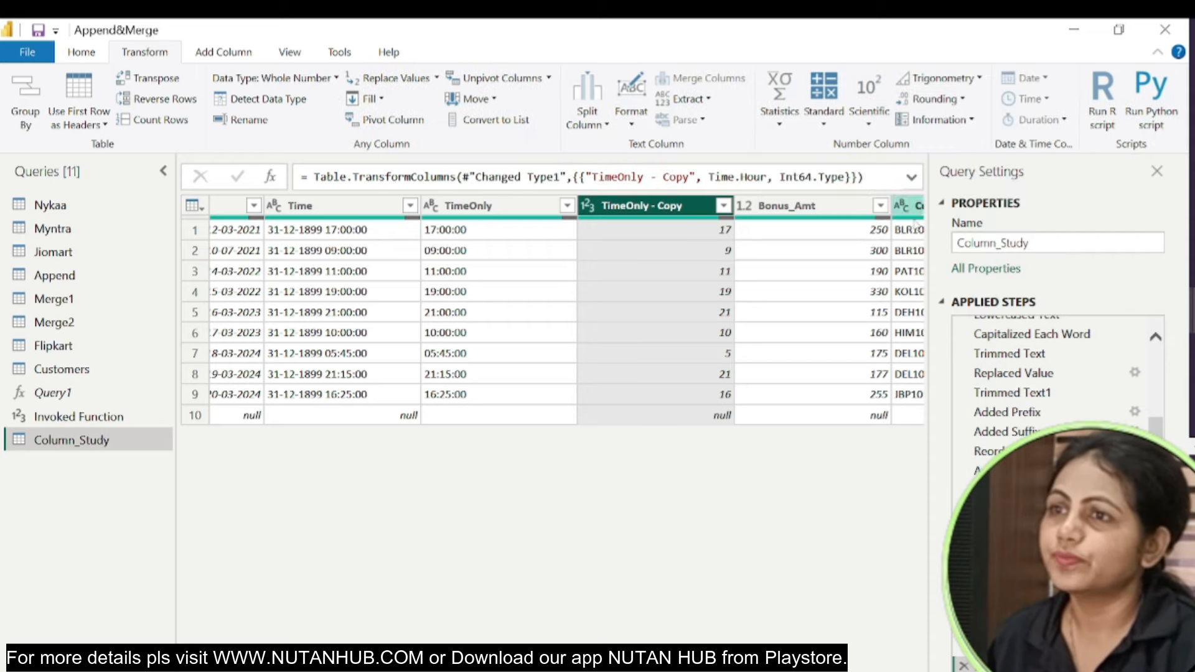
Compare the TimeOnly values with the extracted hours in TimeOnly - Copy, especially in rows 7, 8 and 9.
left_click(478, 235)
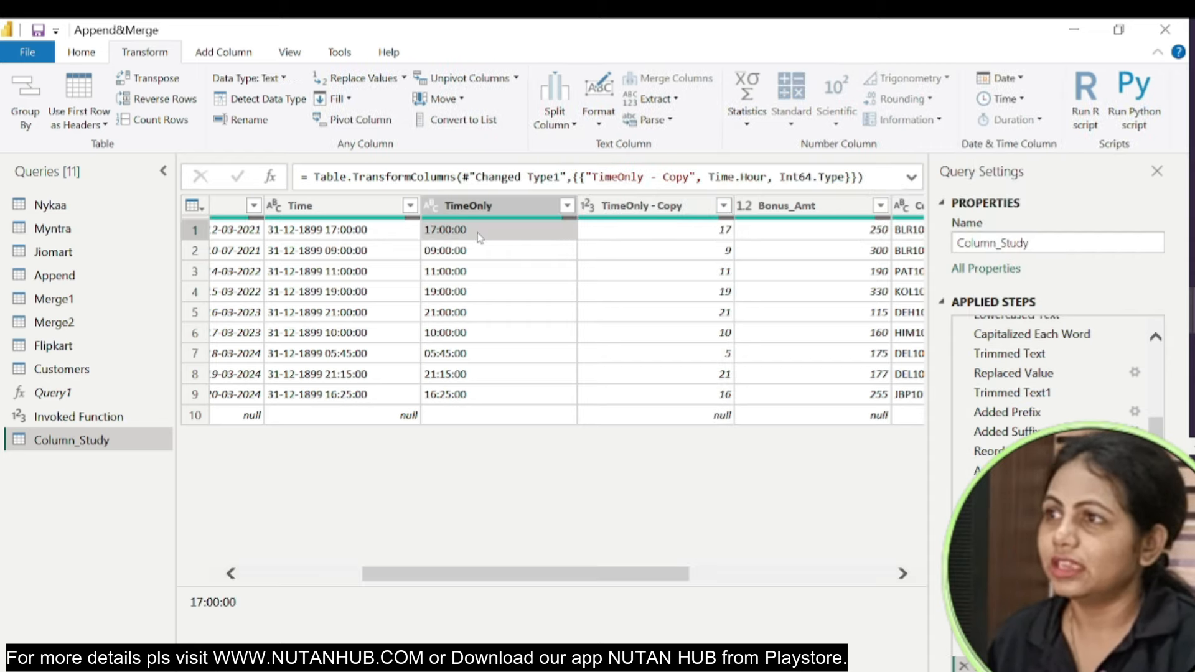
left_click(463, 354)
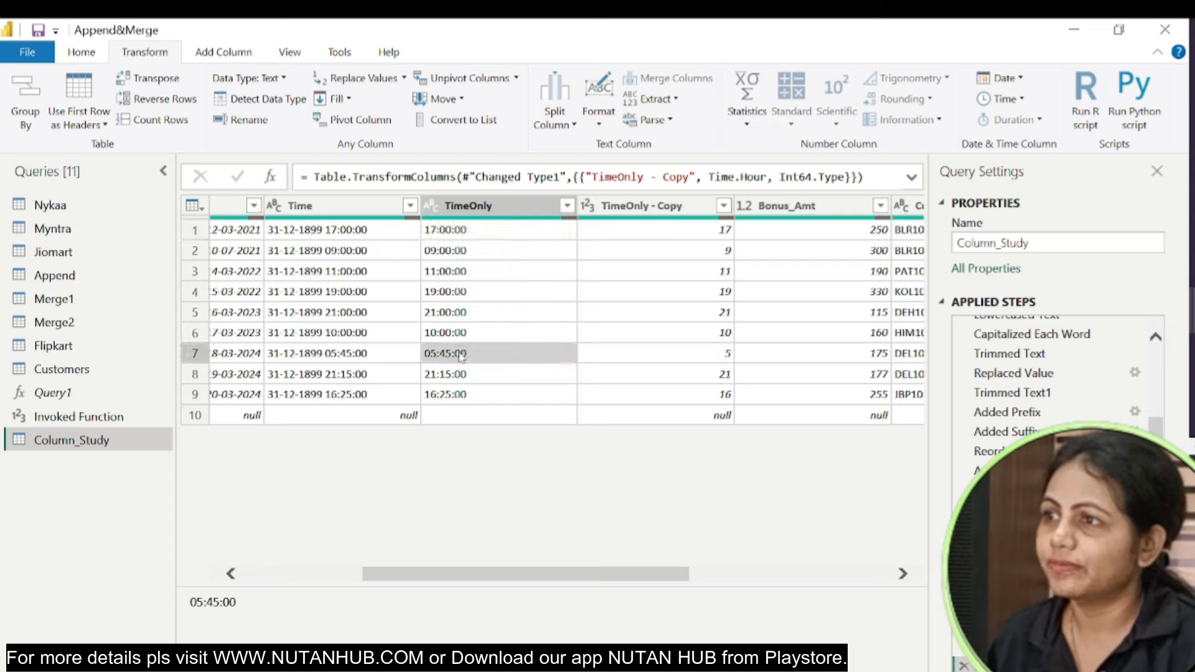
left_click(670, 358)
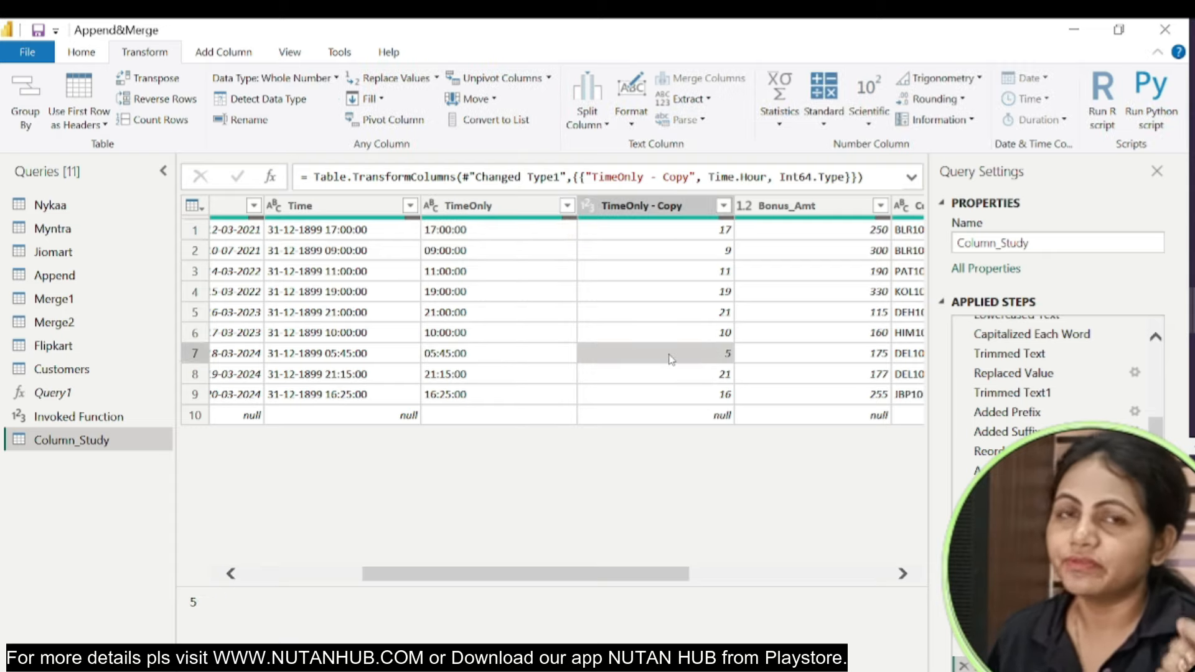
left_click(508, 379)
left_click(684, 381)
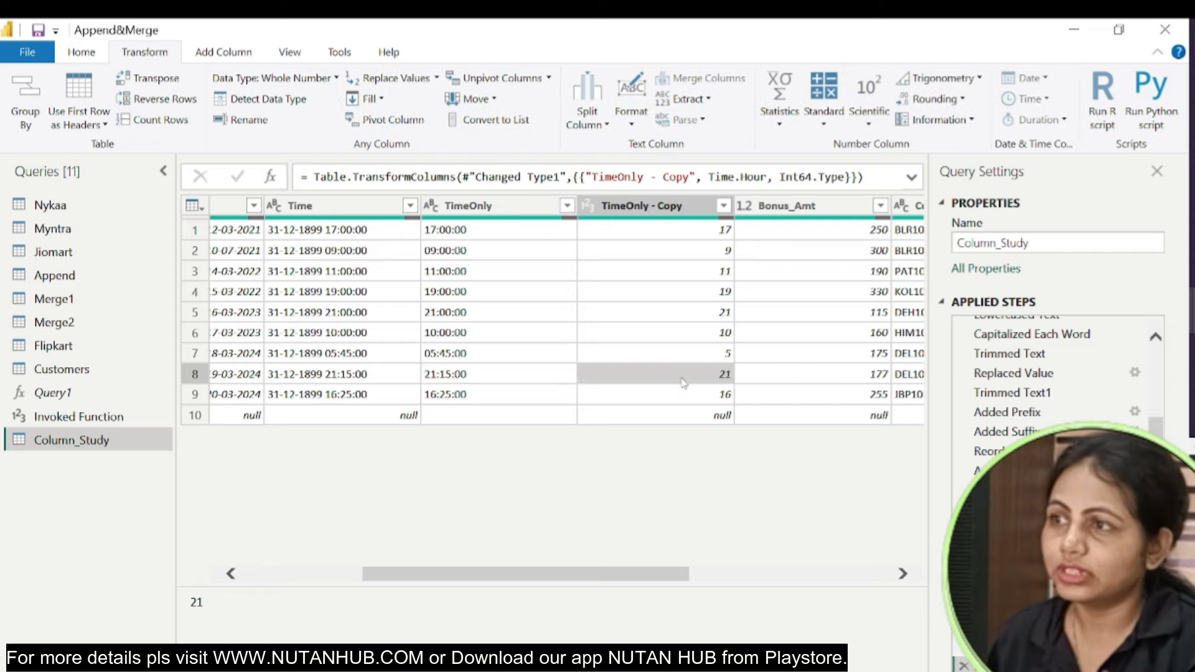
left_click(493, 398)
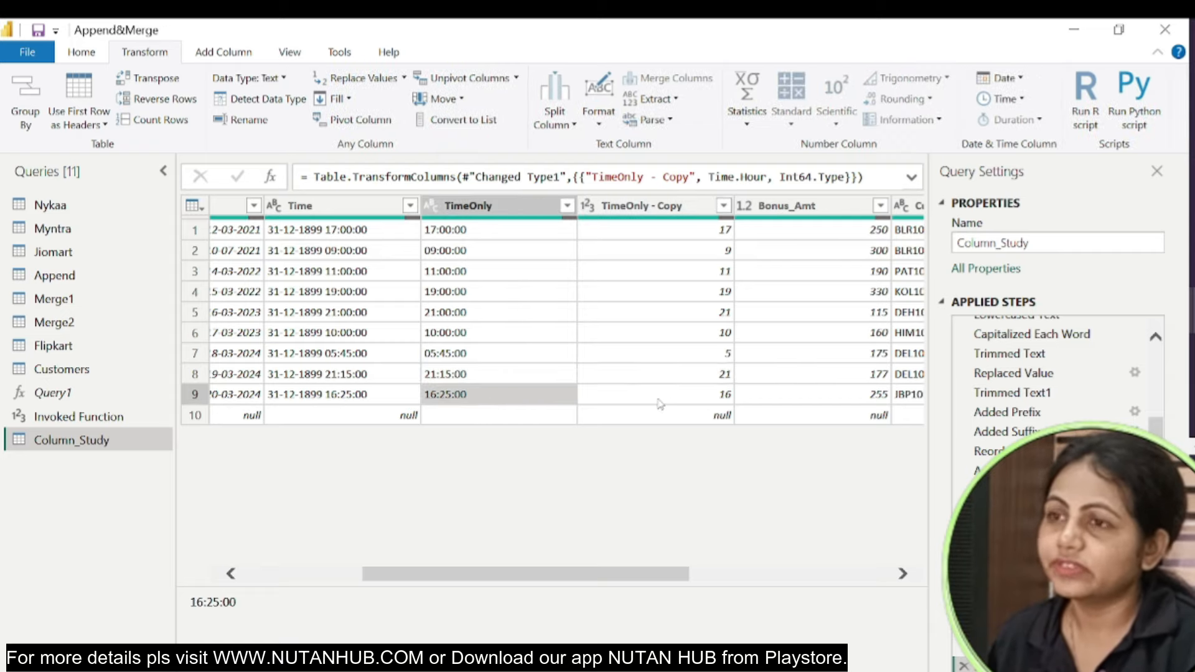
left_click(681, 399)
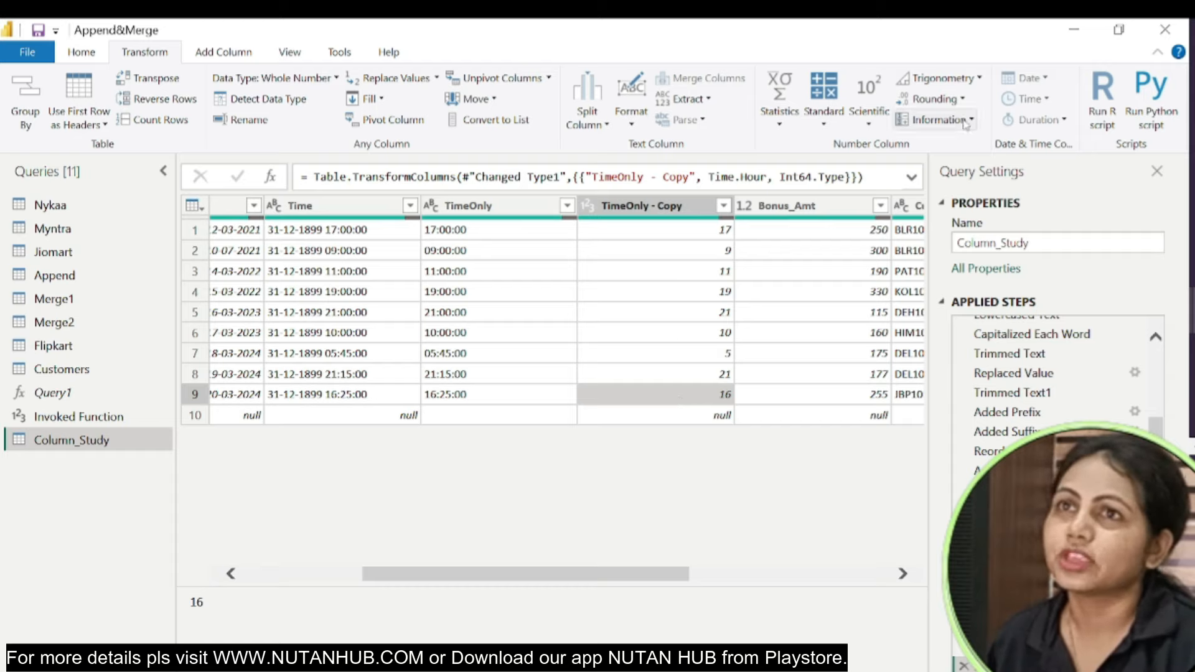
Remove the hour extraction step and apply the Minute time transformation to the TimeOnly - Copy column instead.
left_click(963, 666)
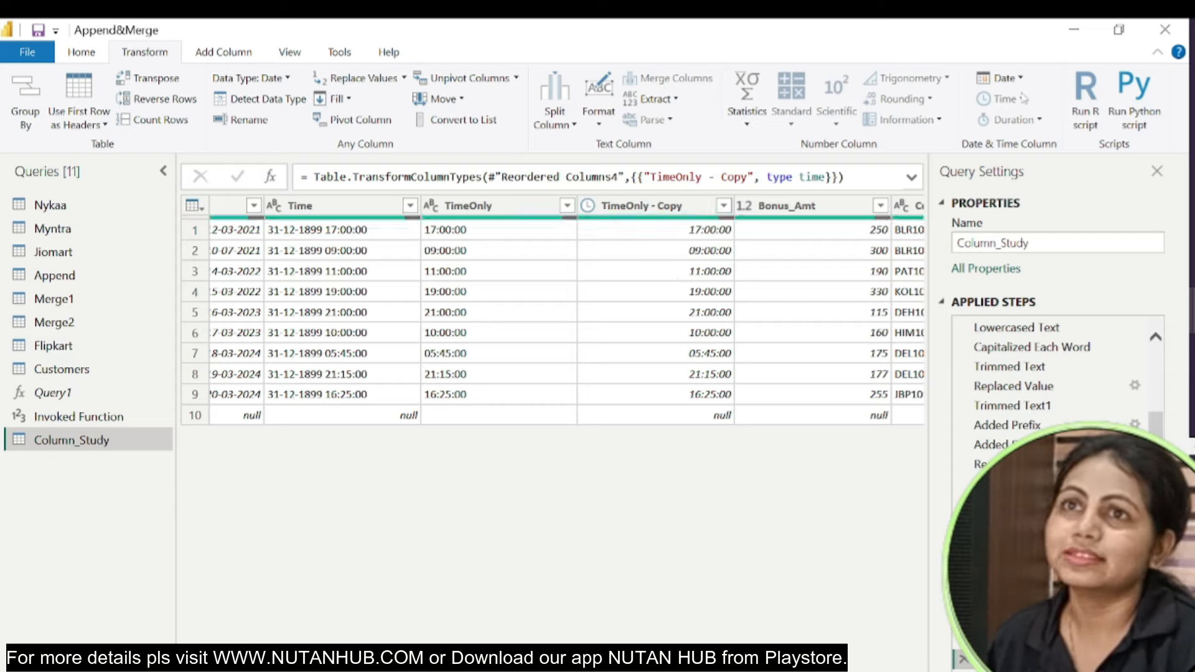
left_click(635, 212)
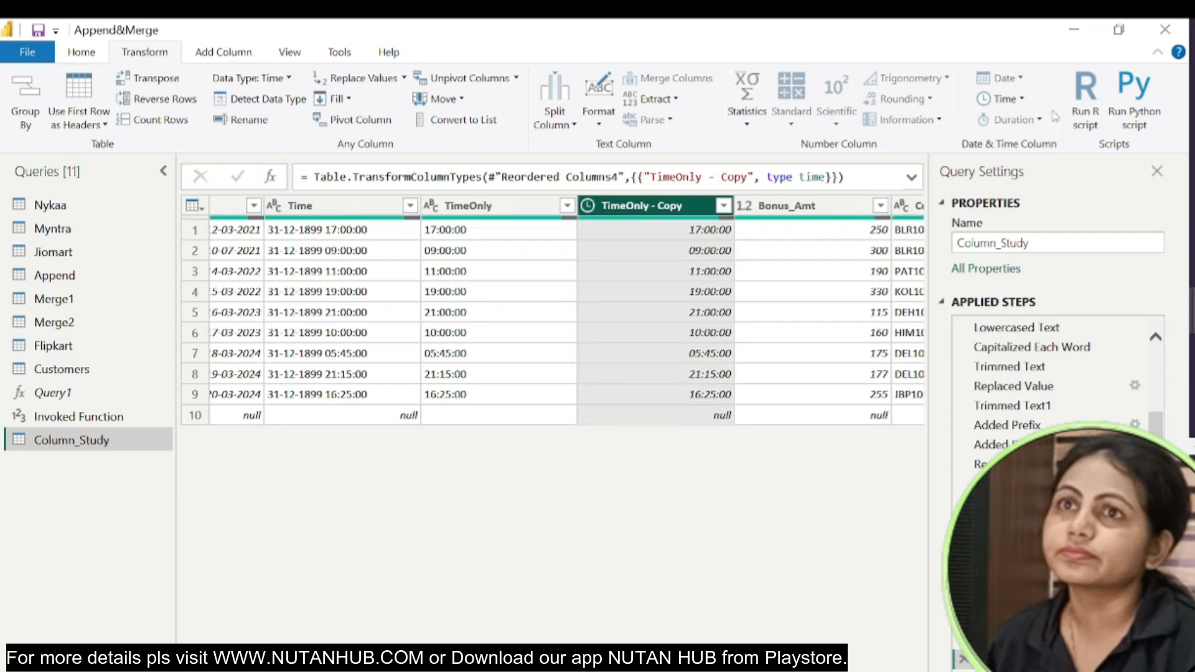
left_click(1001, 98)
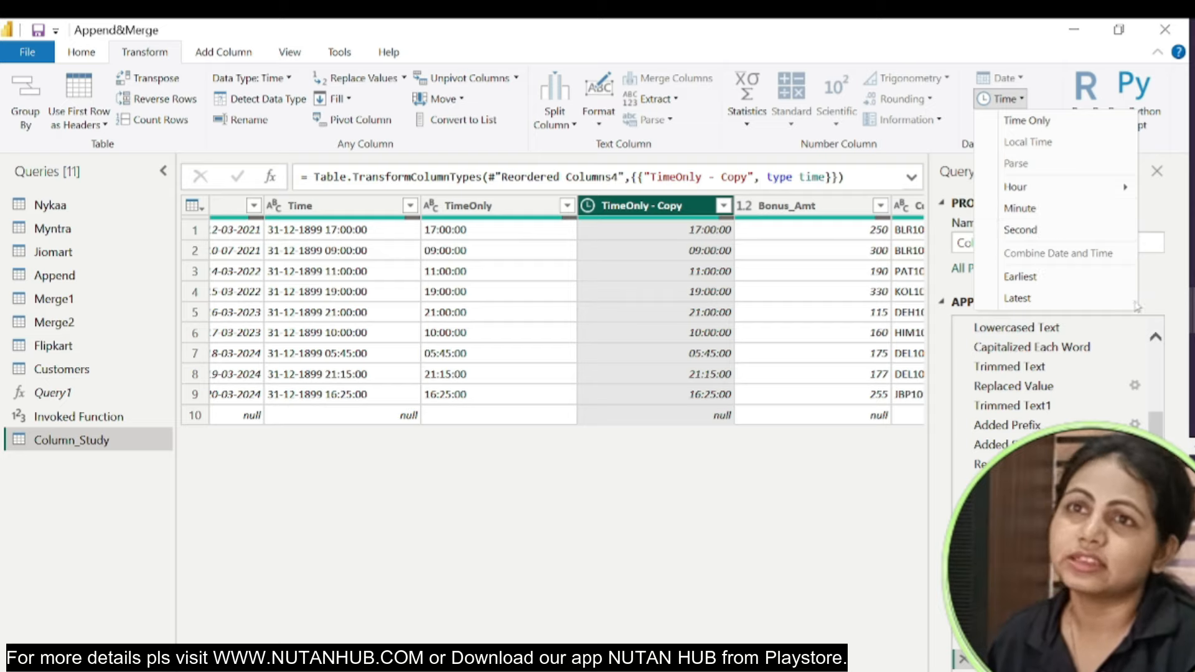
left_click(1021, 208)
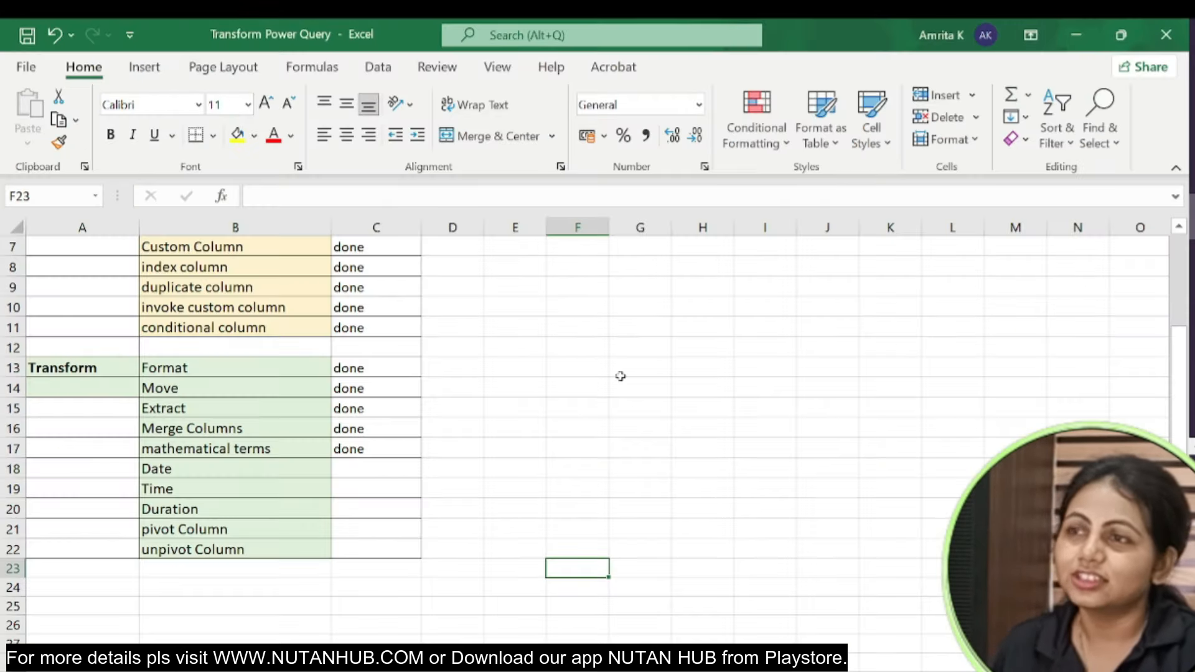
In the Transform Power Query workbook in Excel, mark the Date and Time topics as done in C18 and C19.
left_click(381, 468)
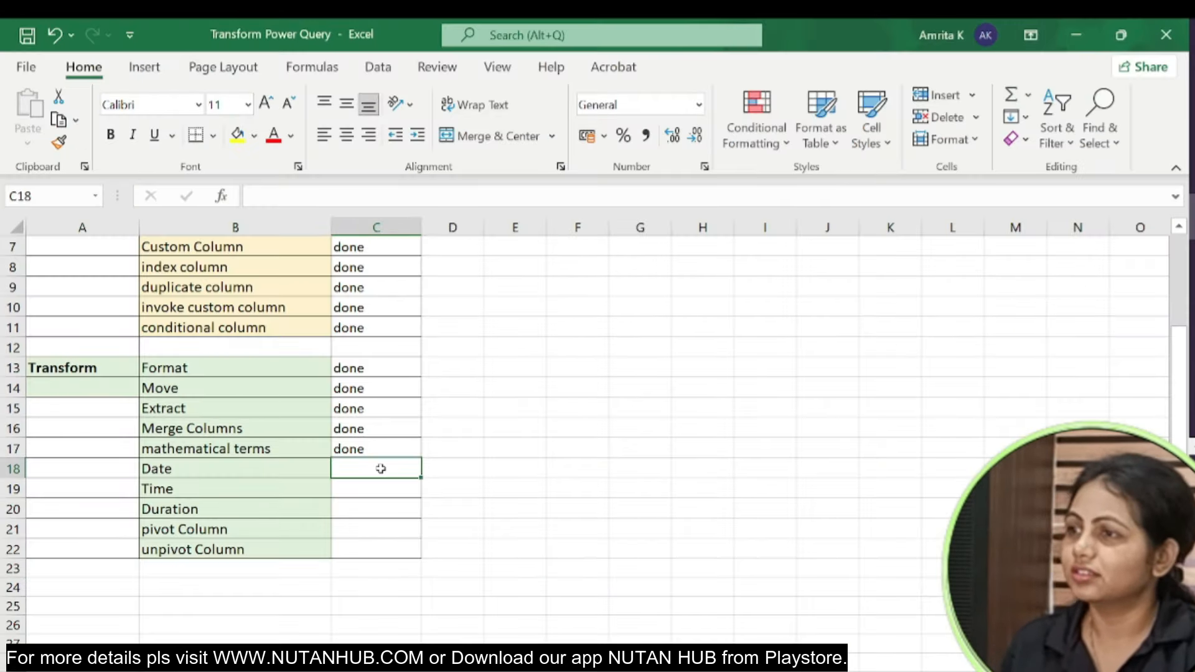
type("done")
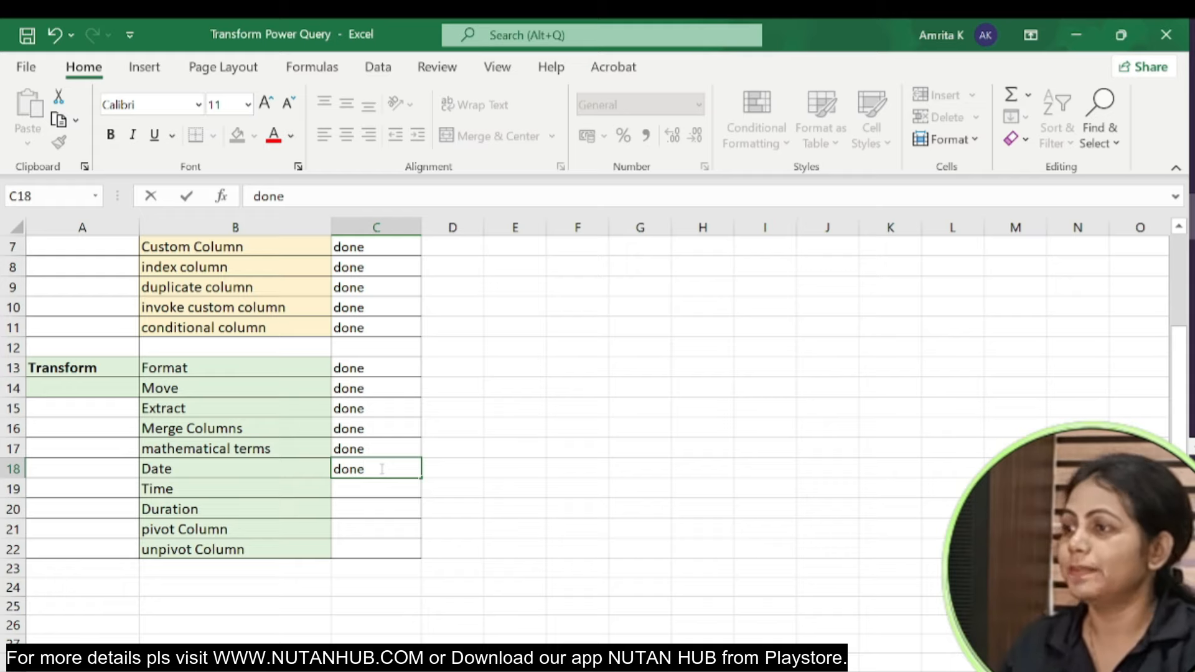
left_click(359, 490)
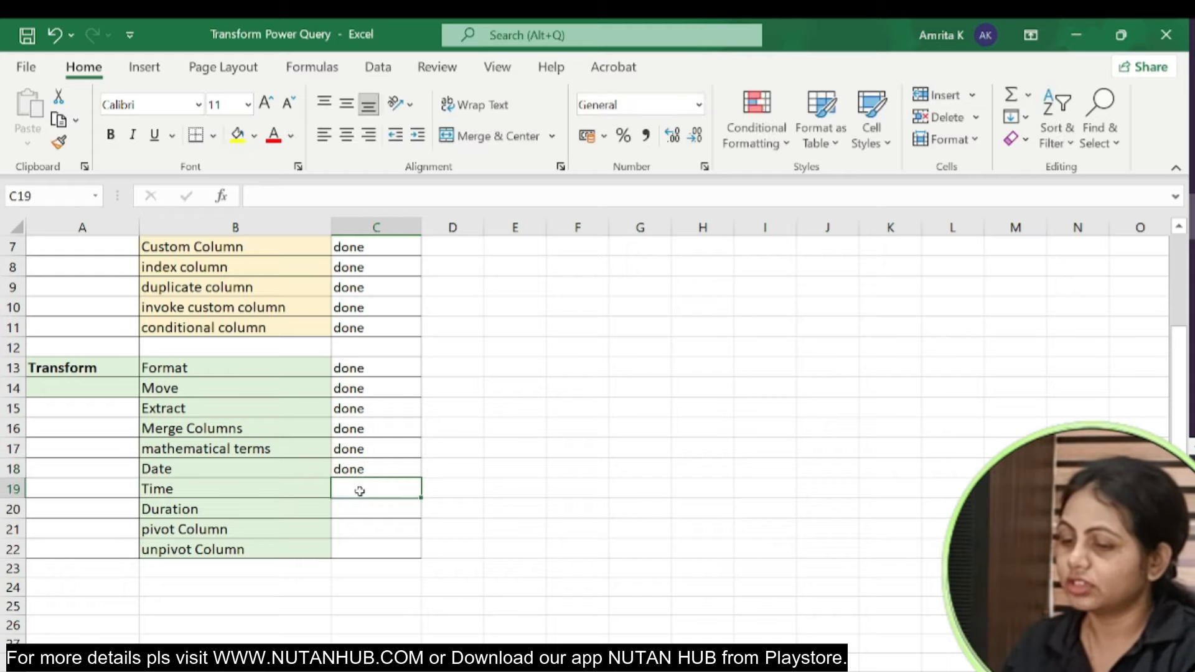
type("done")
left_click(577, 468)
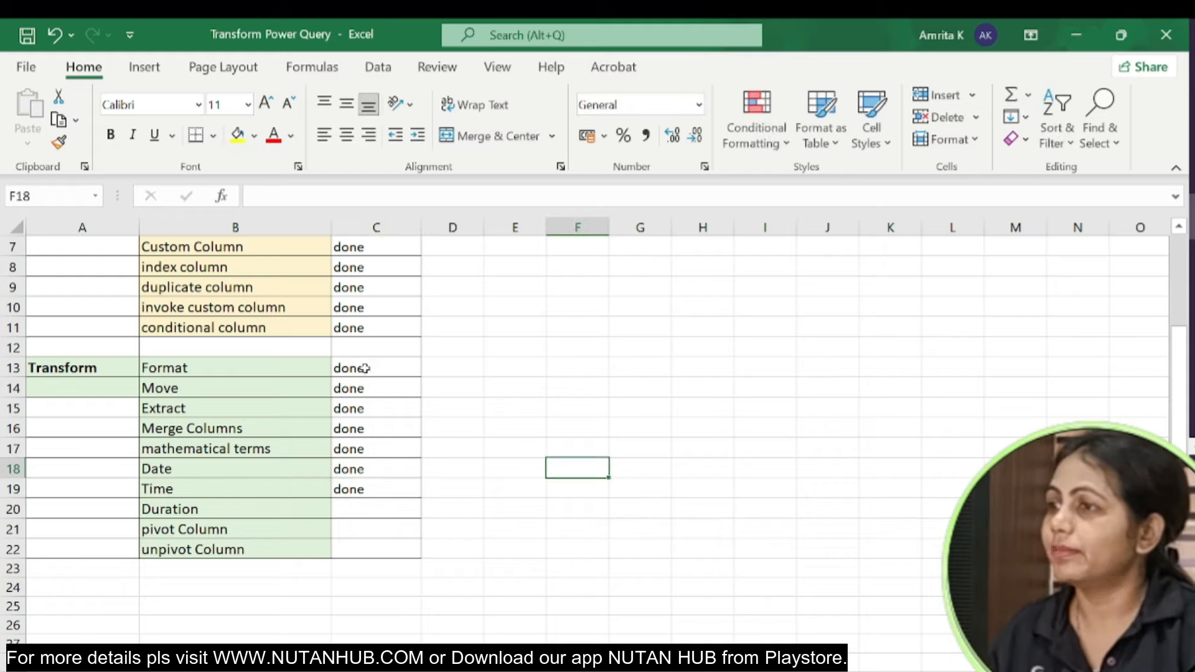
Replace the Duration topic in B20 with "date" and mark it as done in C20.
left_click_drag(365, 368, 354, 510)
left_click(275, 512)
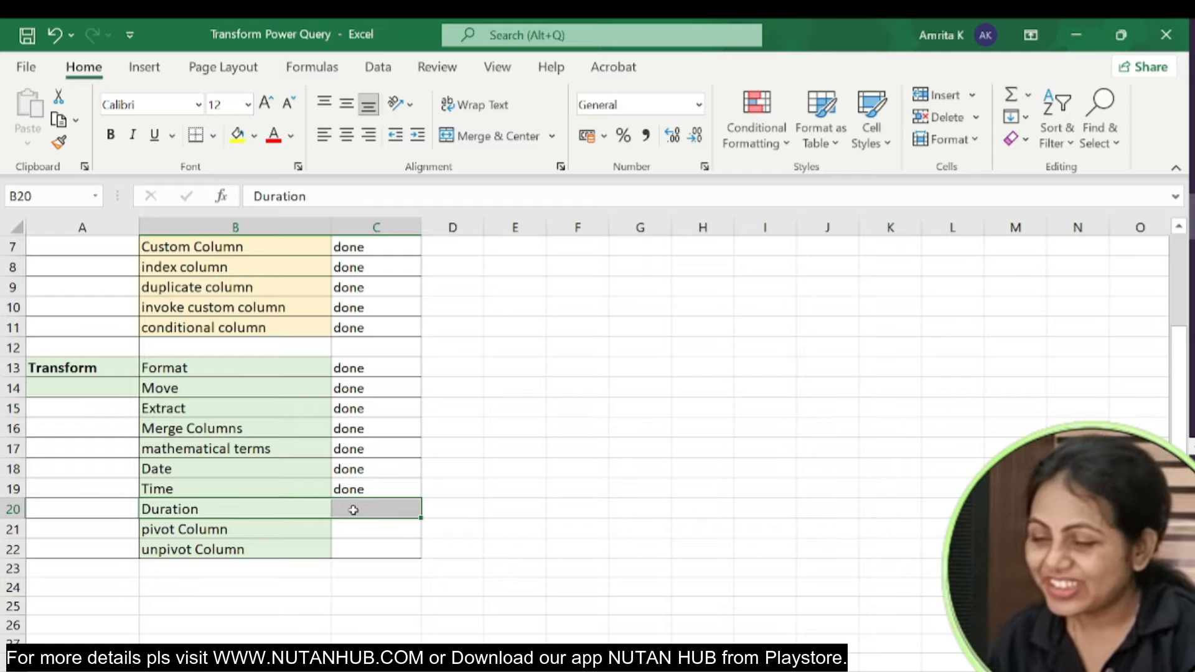
type("date")
key("Tab")
type("done")
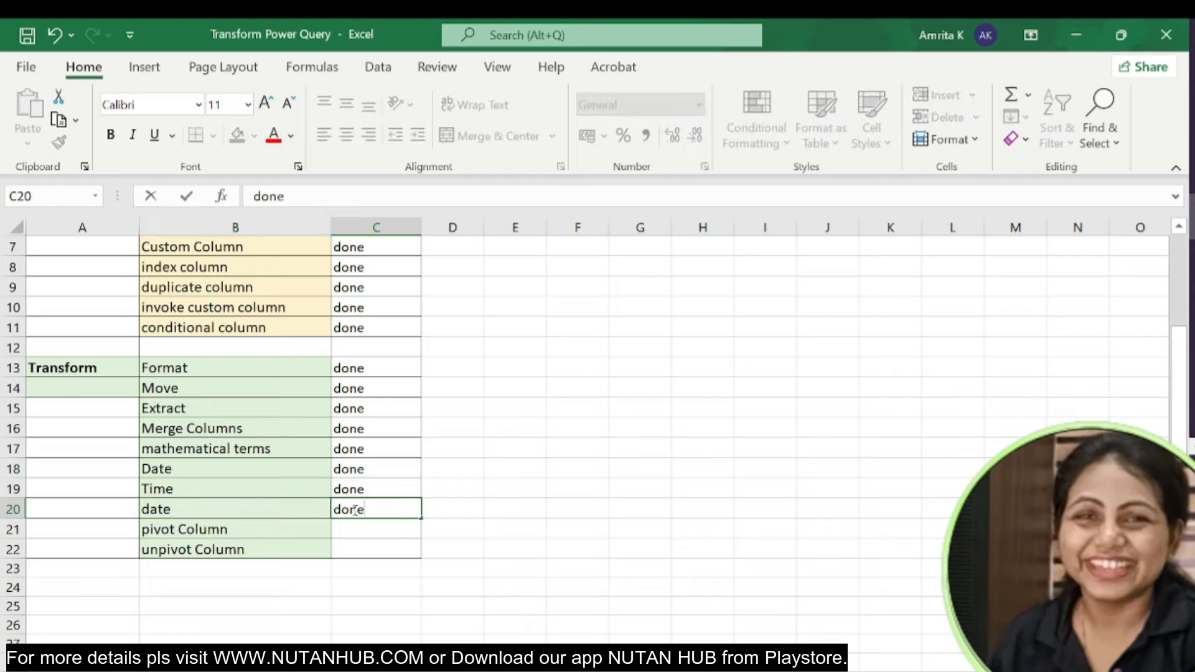